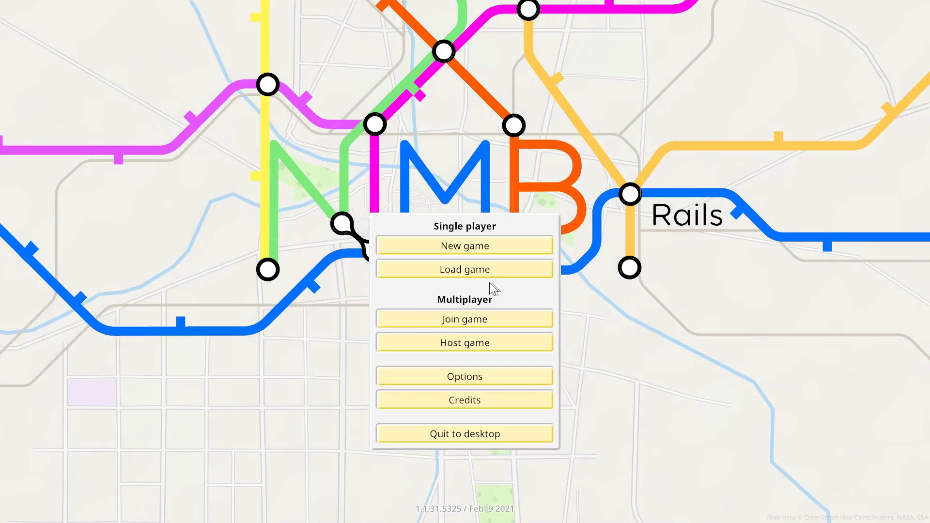
# Step: Load the UK Trains perth saved game
pyautogui.click(472, 272)
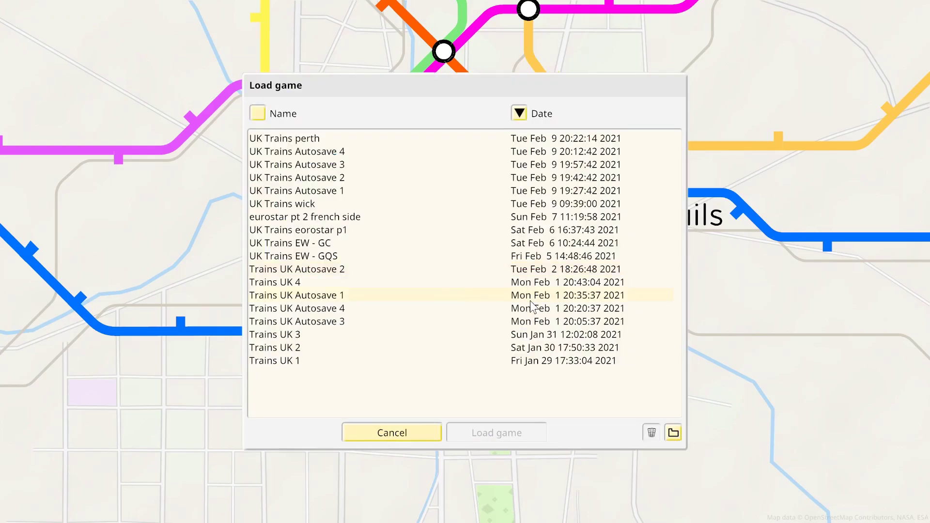
pyautogui.click(294, 138)
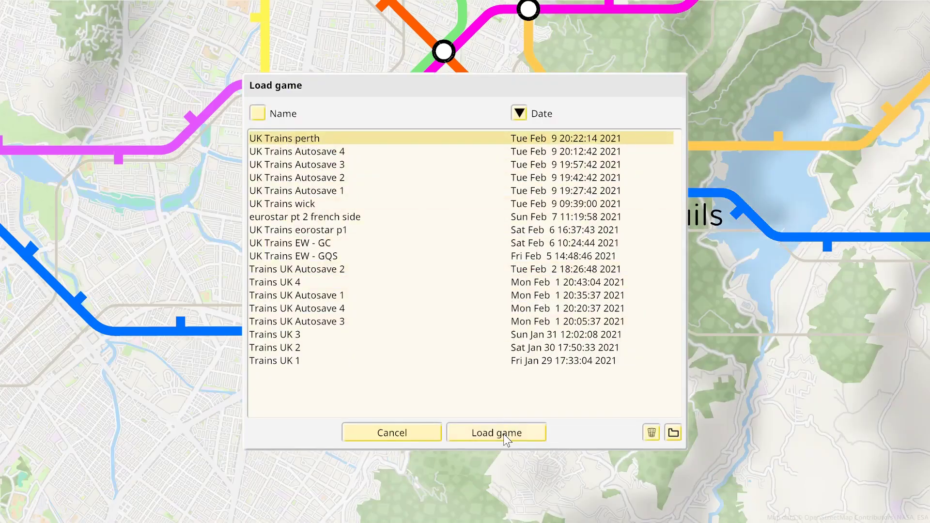
pyautogui.click(504, 434)
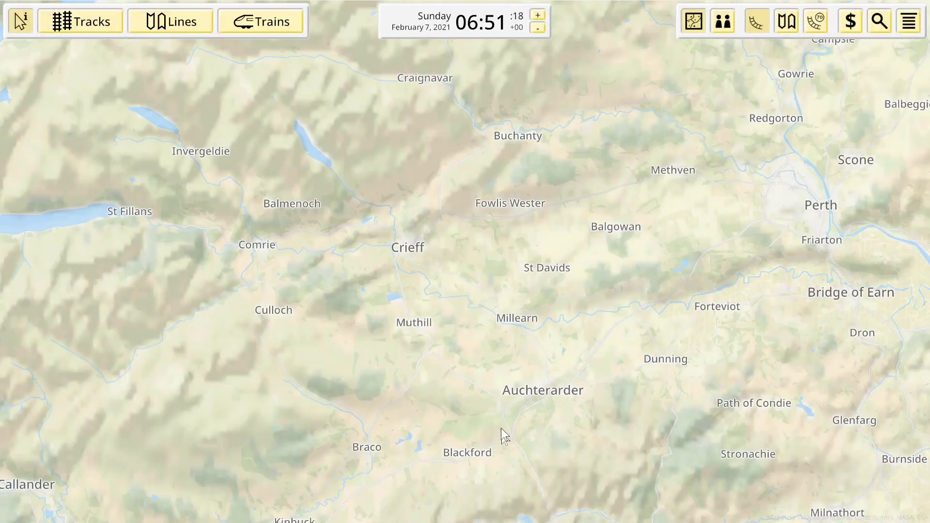
# Step: From the in-game menu, check the Uploader settings under Options, then go back
pyautogui.click(876, 31)
pyautogui.click(902, 29)
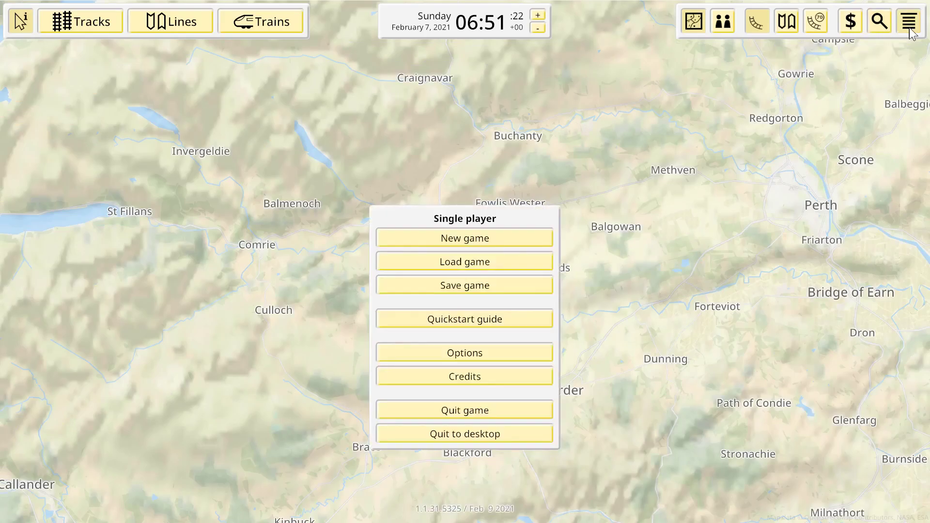
pyautogui.click(451, 353)
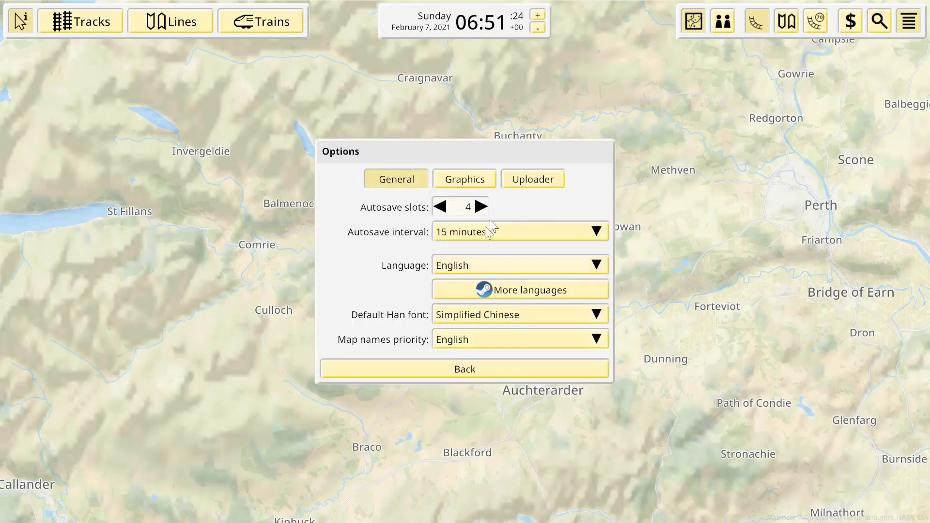
pyautogui.click(538, 179)
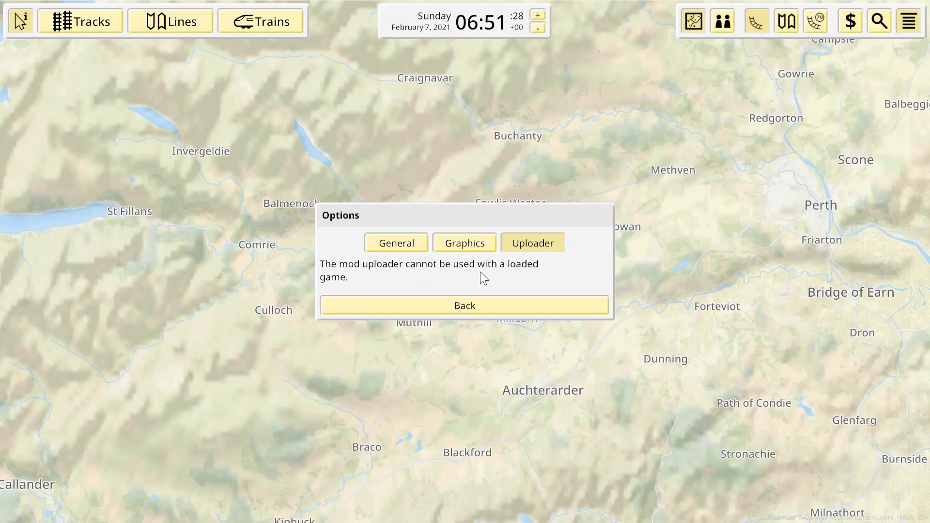
pyautogui.click(465, 305)
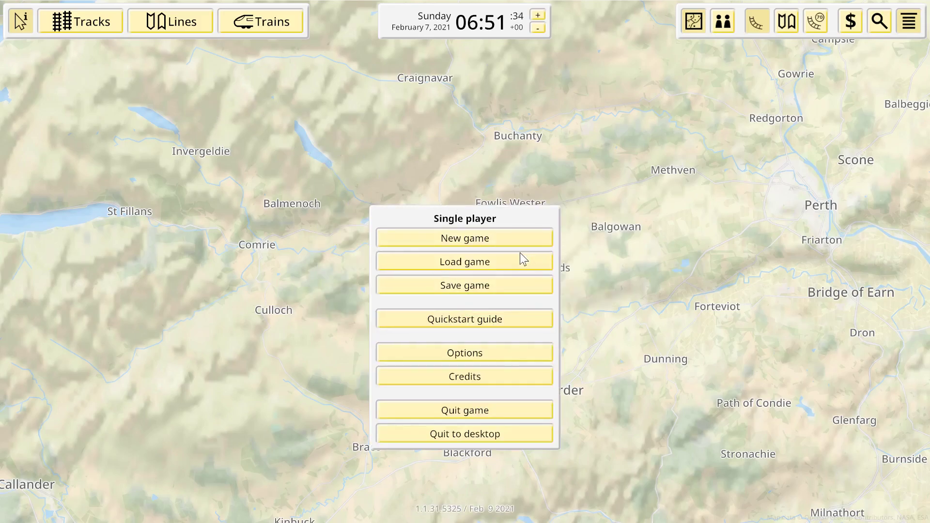
# Step: Quit to the main menu and review the Uploader settings in Options
pyautogui.click(476, 411)
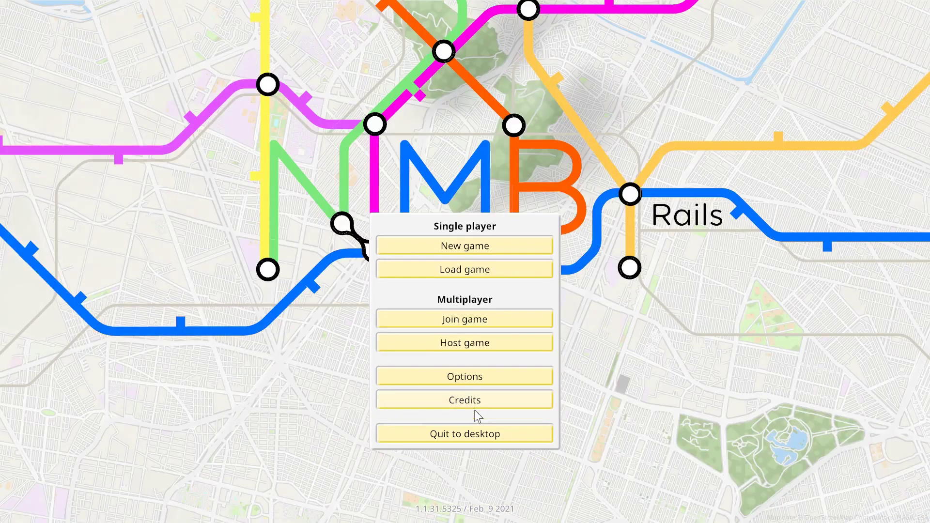
pyautogui.click(462, 378)
pyautogui.click(519, 184)
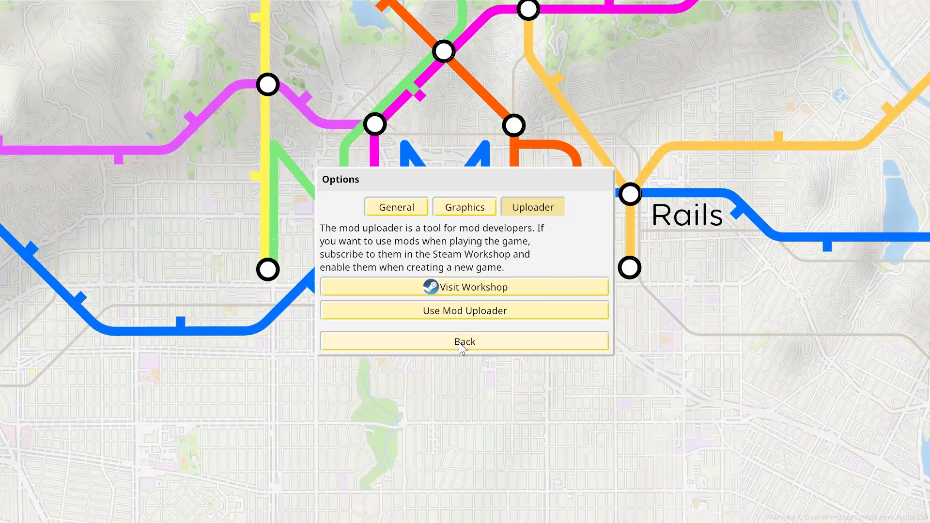
pyautogui.click(459, 343)
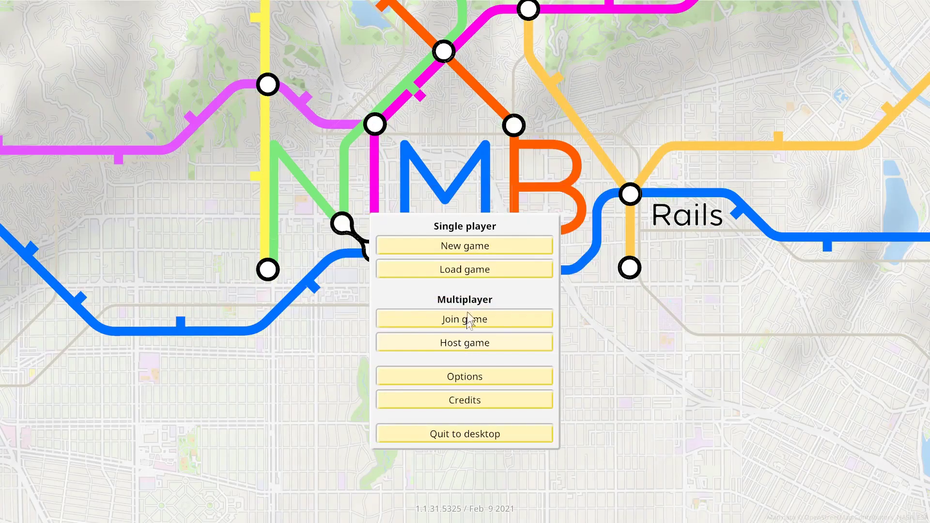
# Step: Start a new game with Pendolino, Pacer, Class 150/0, Sprinters, Turbostar, Class 153 and 156 mods enabled
pyautogui.click(479, 252)
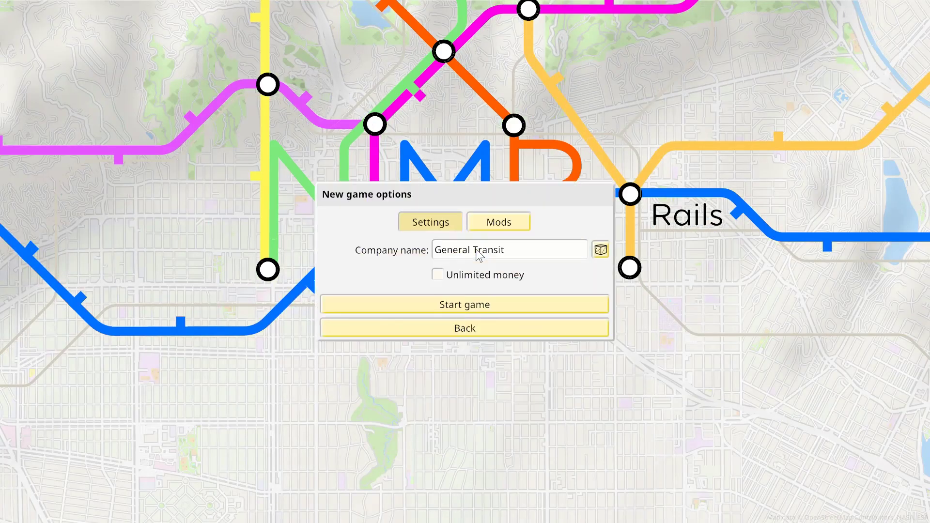
pyautogui.click(513, 228)
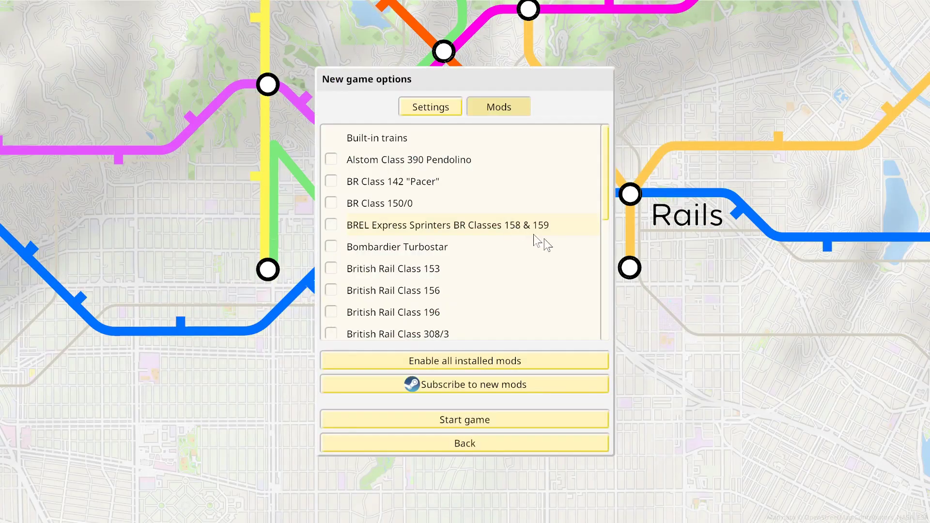
pyautogui.click(333, 203)
pyautogui.click(332, 203)
pyautogui.click(332, 181)
pyautogui.click(331, 160)
pyautogui.click(332, 183)
pyautogui.click(331, 182)
pyautogui.click(332, 204)
pyautogui.click(332, 225)
pyautogui.click(333, 268)
pyautogui.click(333, 291)
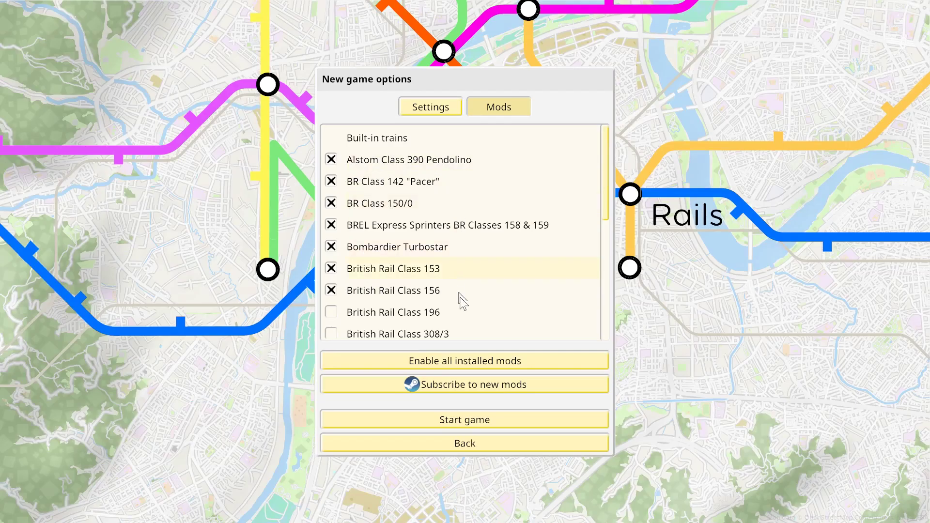
pyautogui.click(473, 420)
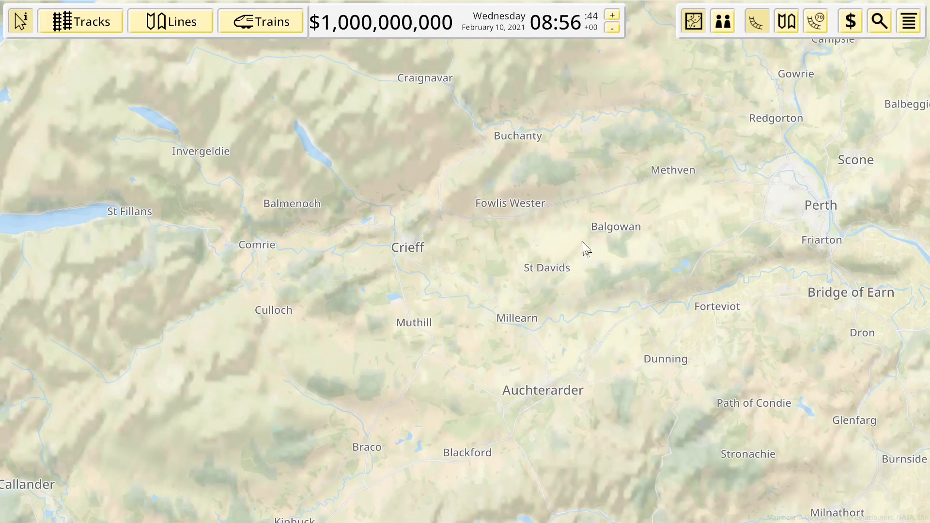
# Step: Scroll through all 24 buyable train models on the Trains purchase screen
pyautogui.click(256, 32)
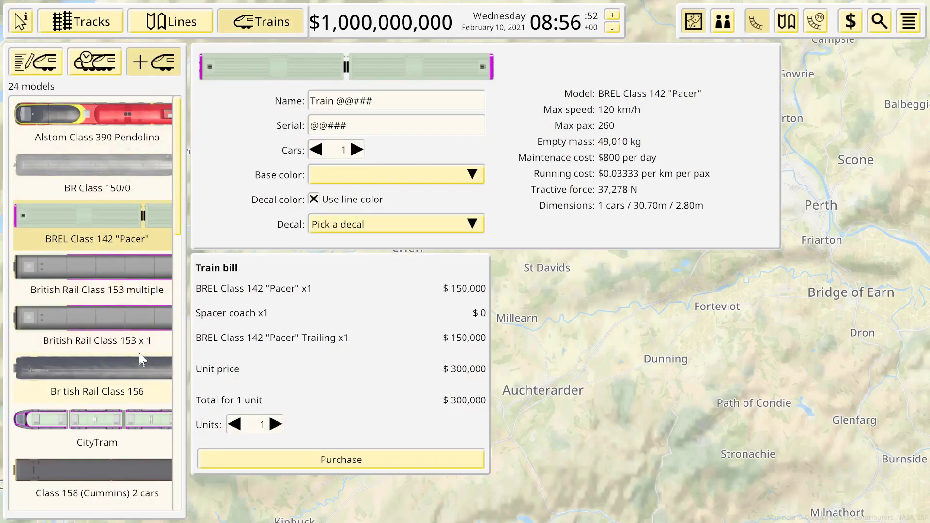
pyautogui.scroll(-5, 141, 349)
pyautogui.scroll(-5, 129, 320)
pyautogui.scroll(-5, 135, 316)
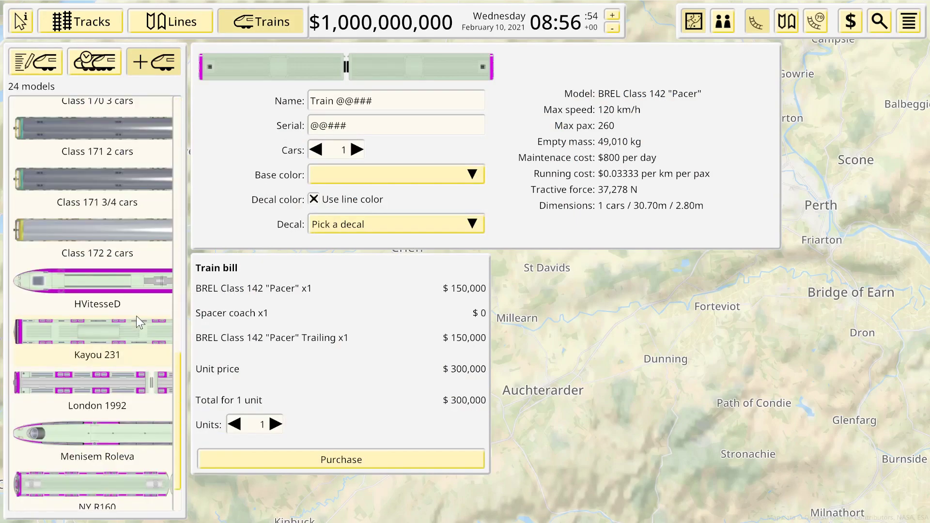
pyautogui.scroll(-2, 138, 317)
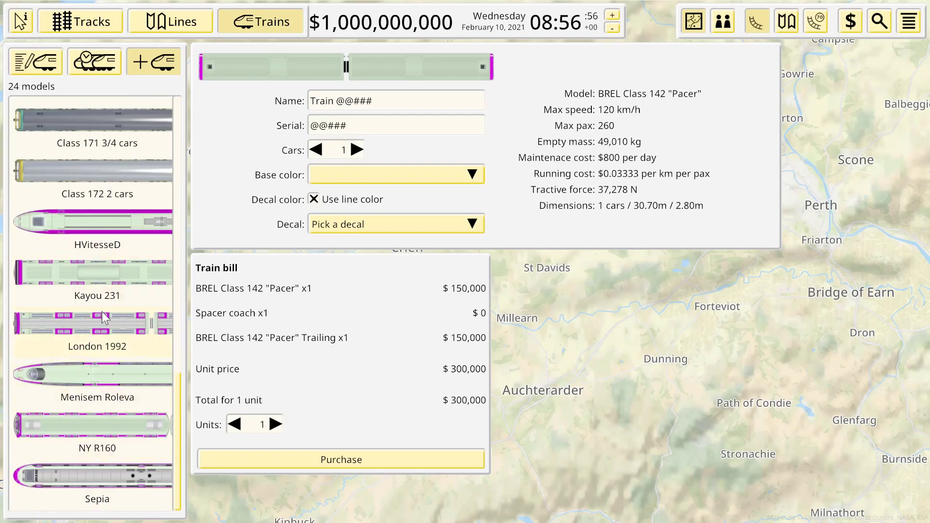
pyautogui.scroll(15, 103, 310)
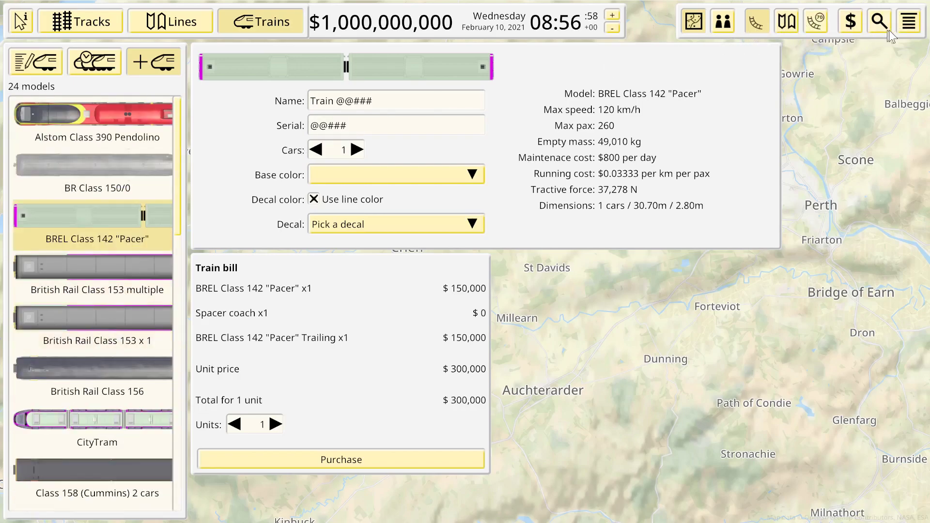
pyautogui.click(909, 23)
# Step: Reload the UK Trains perth save and view its 9 buyable train models
pyautogui.click(483, 266)
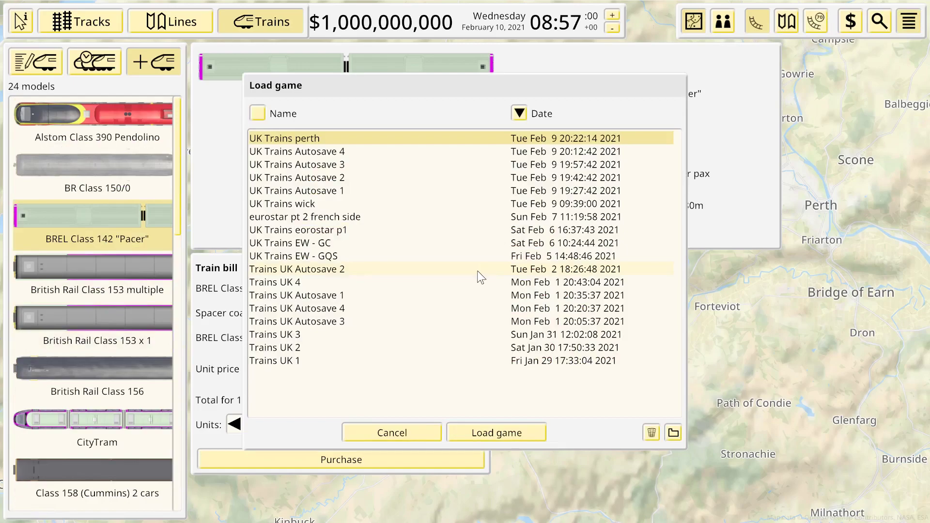
pyautogui.click(490, 435)
pyautogui.click(271, 14)
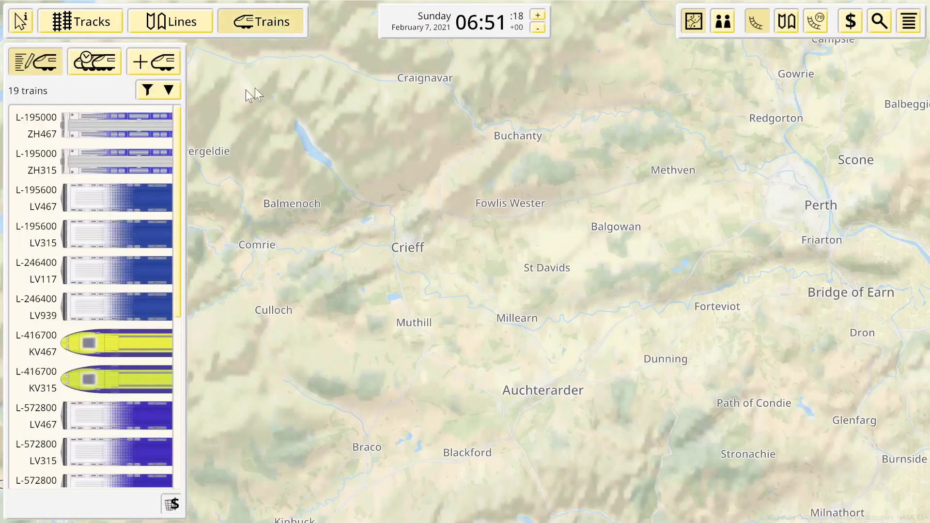
pyautogui.click(156, 65)
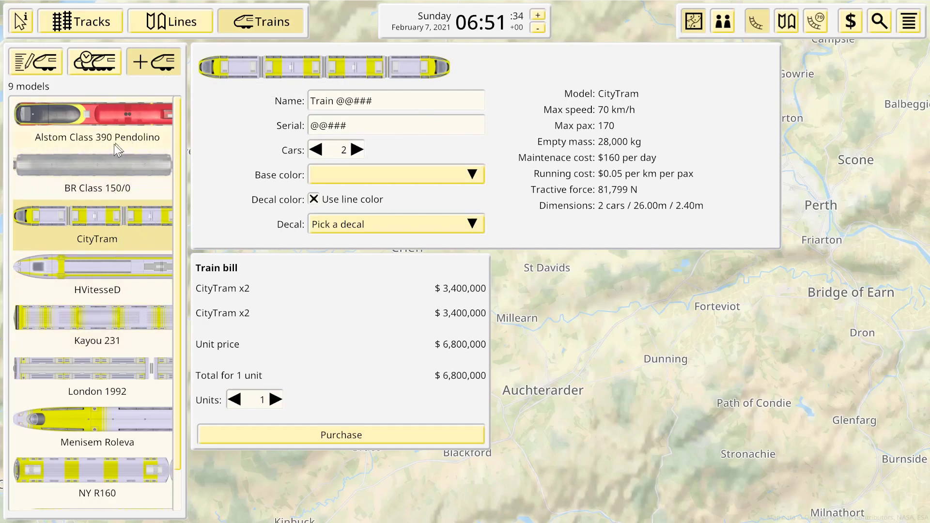
# Step: Close the purchase panel and exit NIMBY Rails to the desktop
pyautogui.click(20, 24)
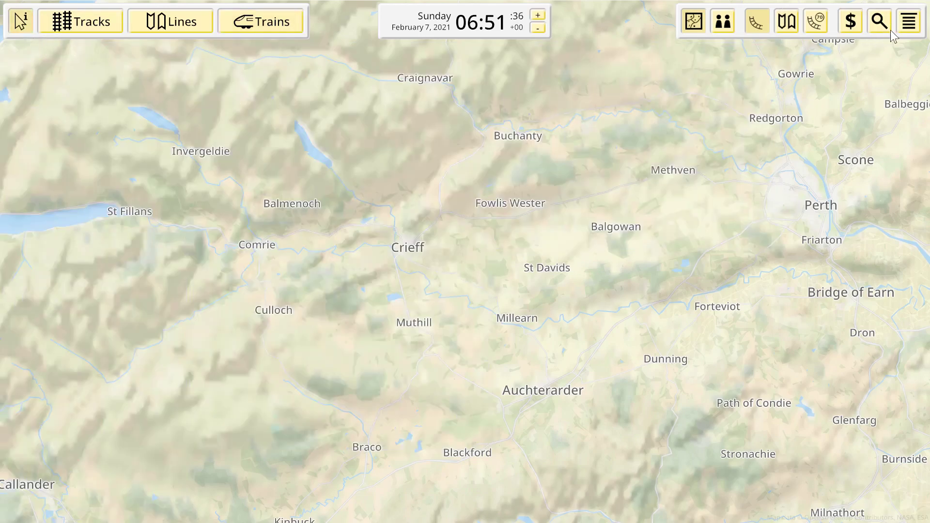
pyautogui.click(909, 22)
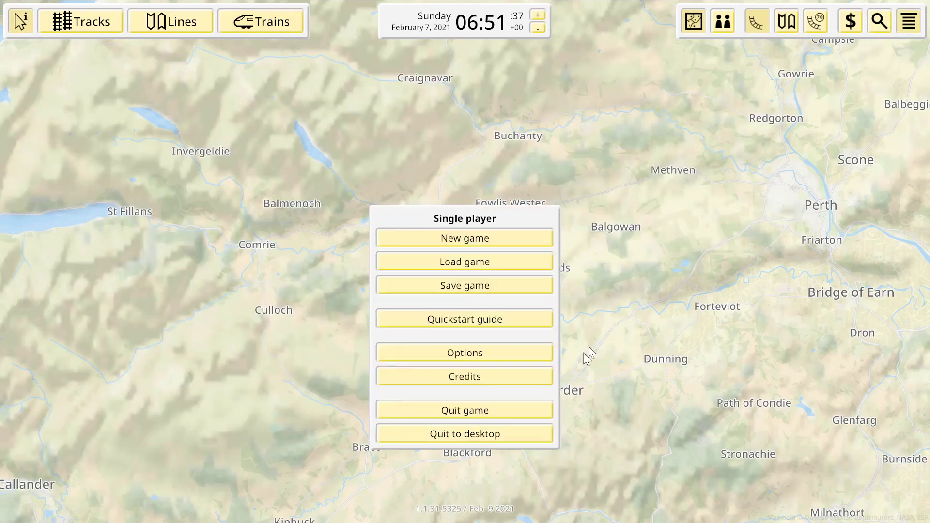
pyautogui.click(450, 435)
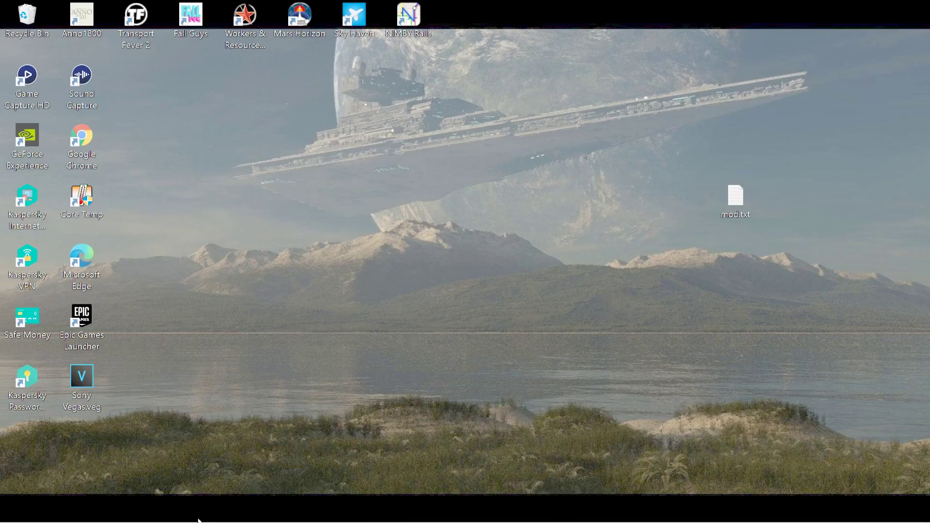
# Step: Bring up both File Explorer windows and open the New Volume (B:) drive
pyautogui.moveTo(120, 518)
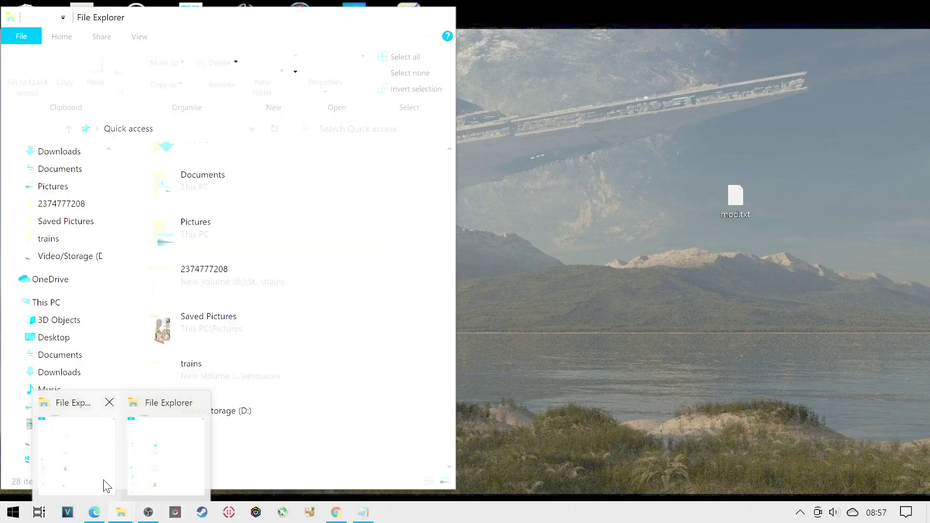
pyautogui.click(103, 480)
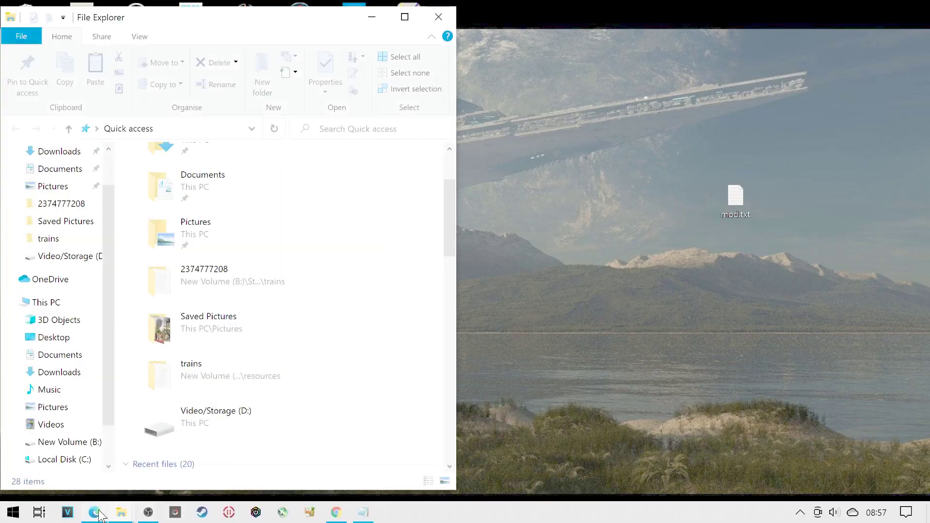
pyautogui.moveTo(122, 513)
pyautogui.click(178, 485)
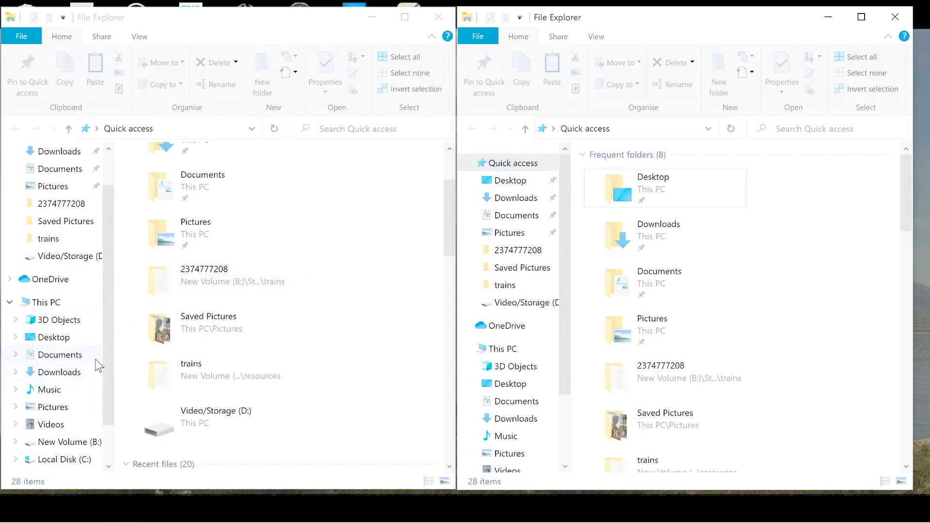
pyautogui.scroll(-2, 99, 364)
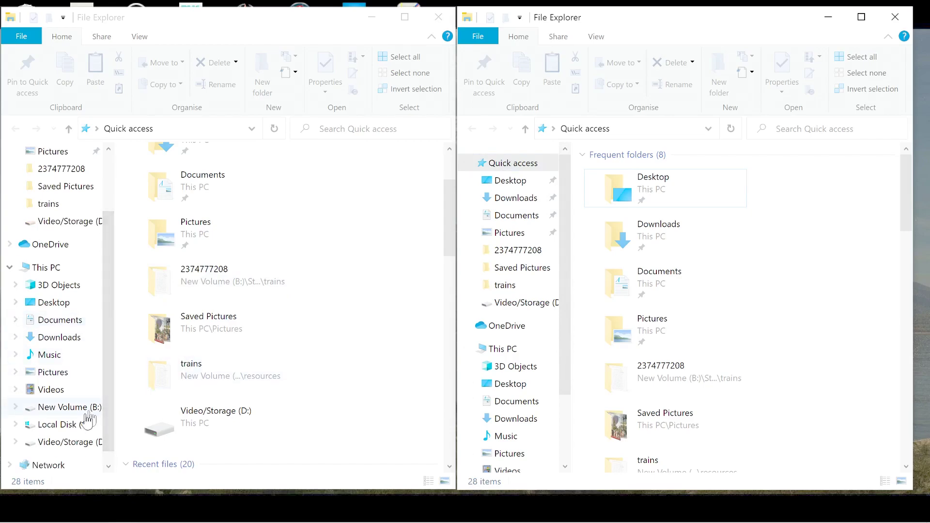
pyautogui.click(72, 412)
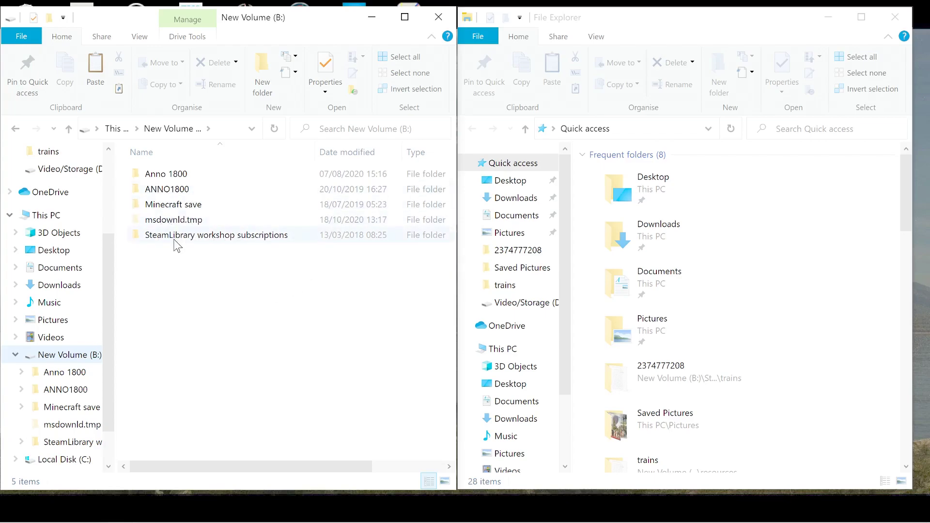
# Step: Navigate to steamapps\workshop\content\1134710 and look over its mod folders
pyautogui.doubleClick(175, 242)
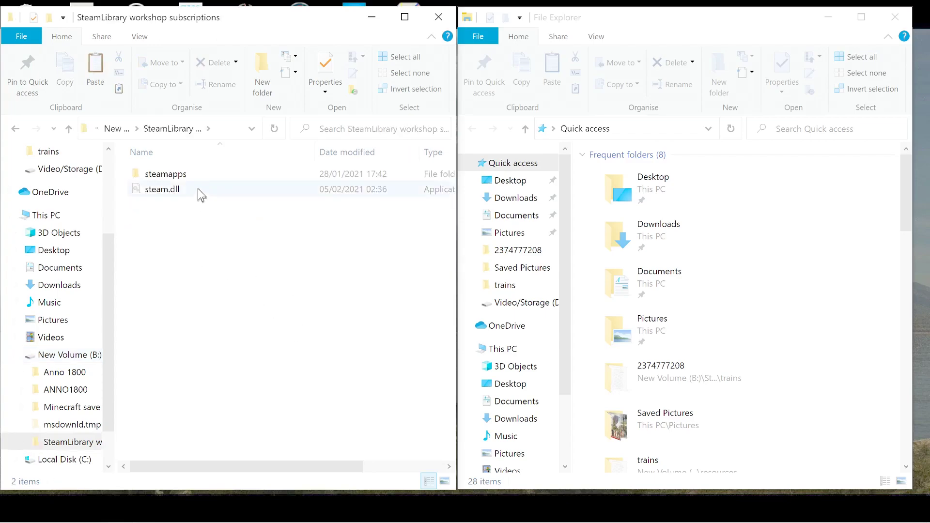
pyautogui.doubleClick(184, 175)
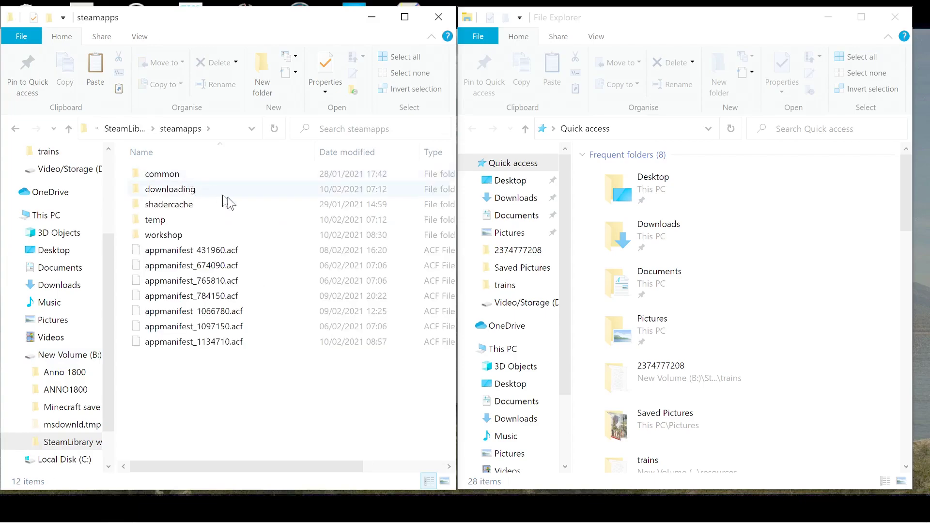
pyautogui.moveTo(252, 208)
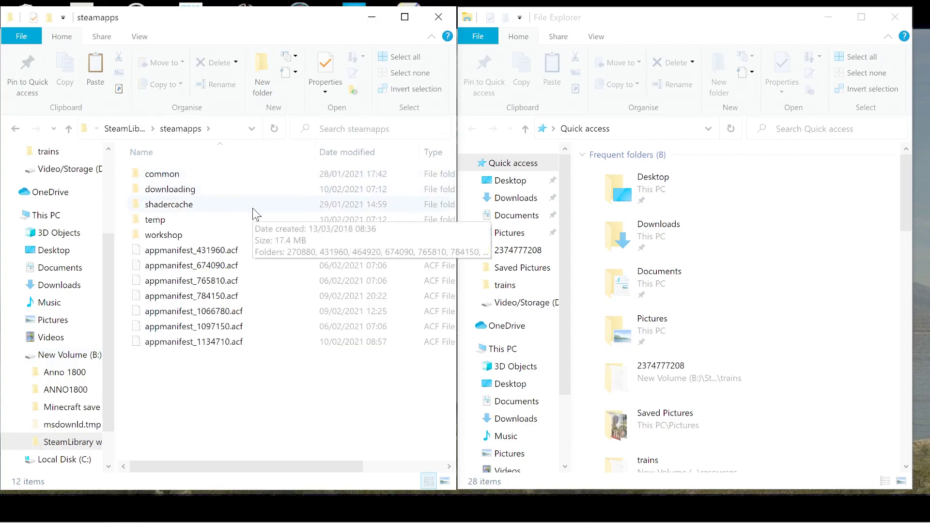
pyautogui.doubleClick(178, 236)
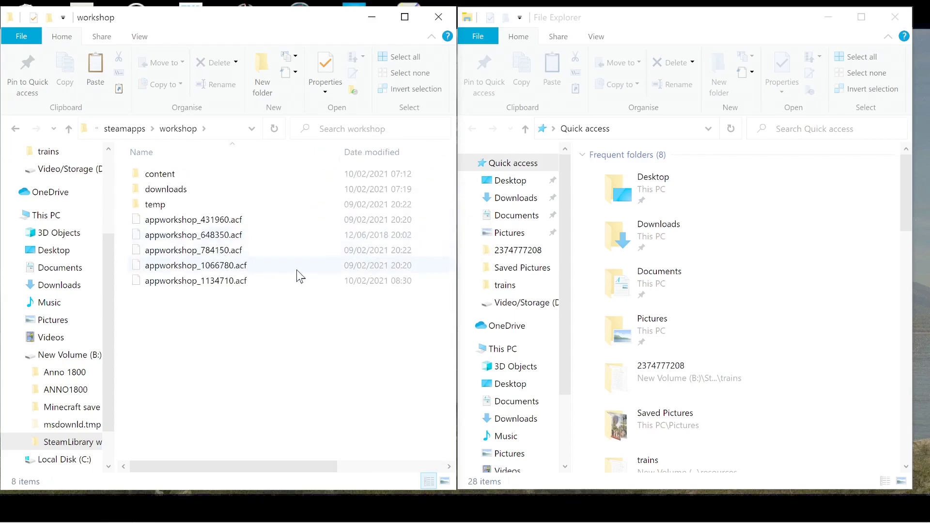
pyautogui.doubleClick(178, 179)
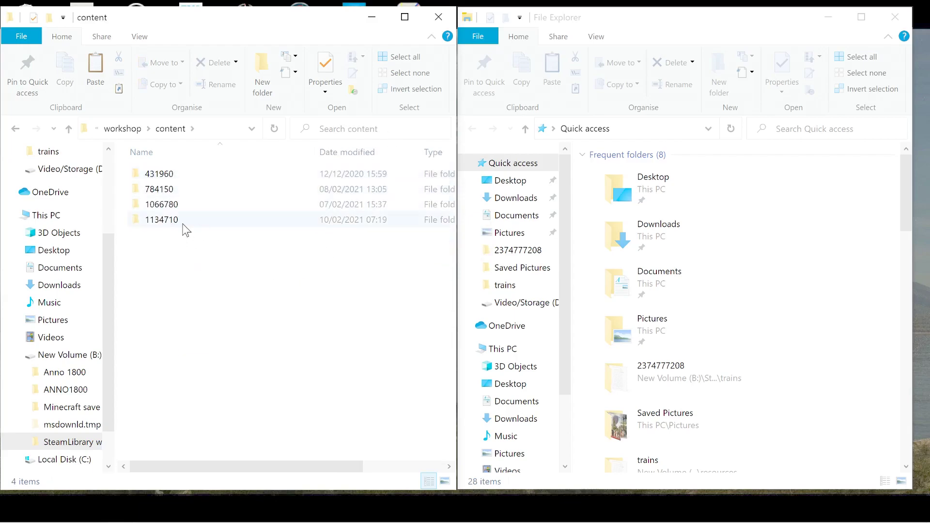
pyautogui.moveTo(176, 228)
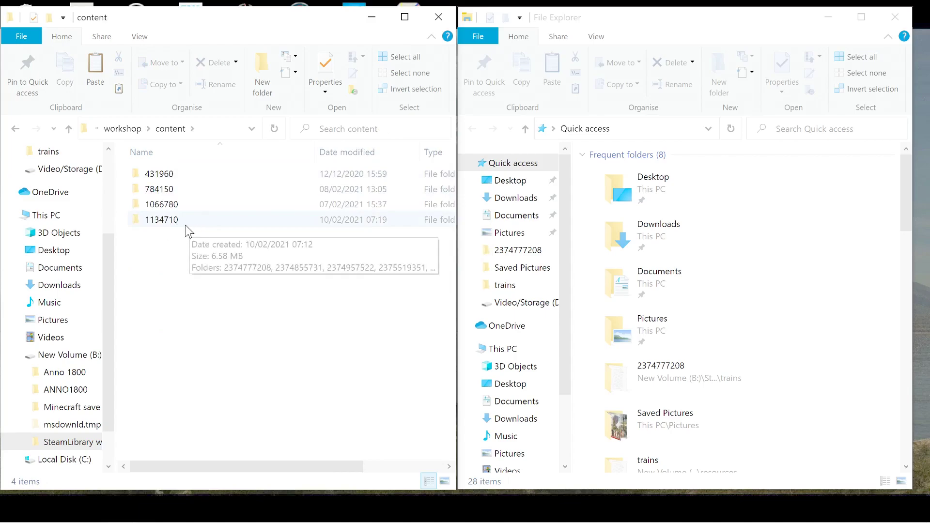
pyautogui.doubleClick(185, 224)
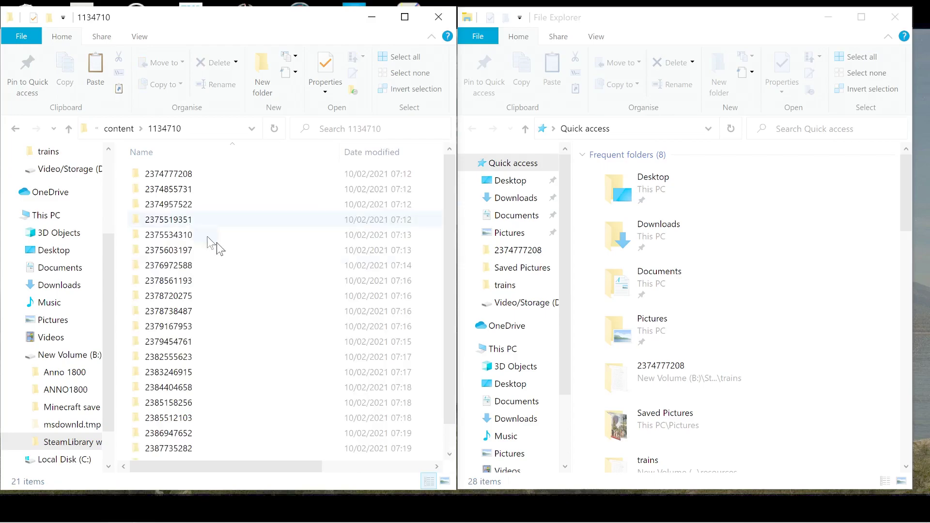
pyautogui.scroll(-1, 221, 187)
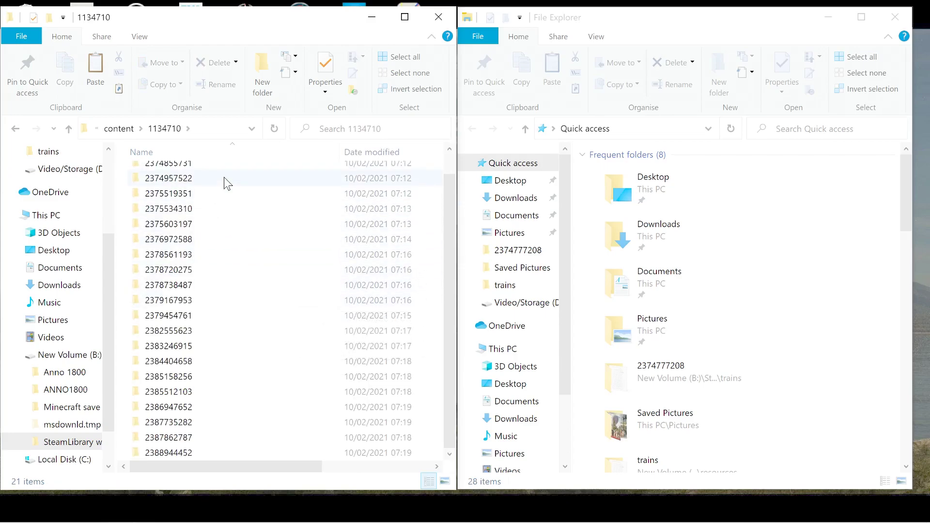
pyautogui.scroll(1, 232, 272)
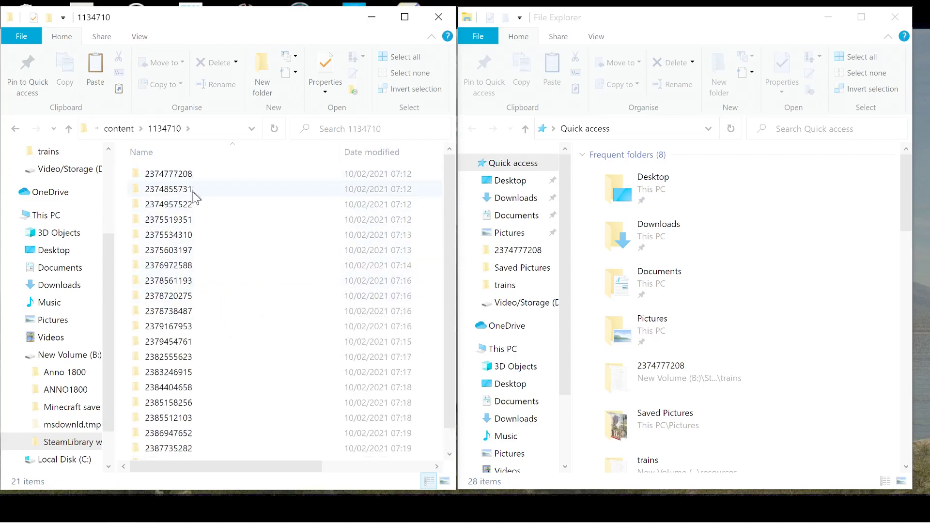
pyautogui.scroll(-1, 190, 264)
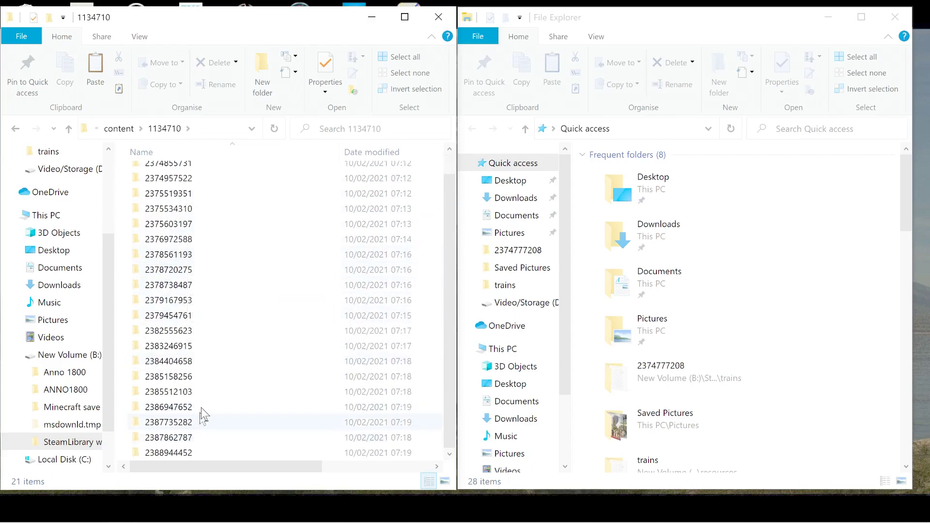
pyautogui.scroll(1, 201, 412)
pyautogui.click(193, 180)
pyautogui.doubleClick(192, 179)
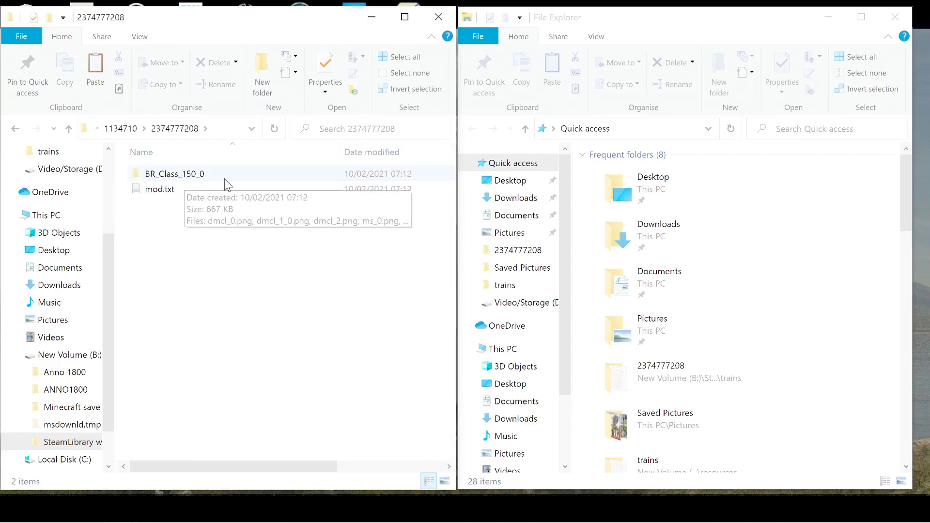
pyautogui.click(16, 129)
pyautogui.click(158, 192)
pyautogui.doubleClick(158, 192)
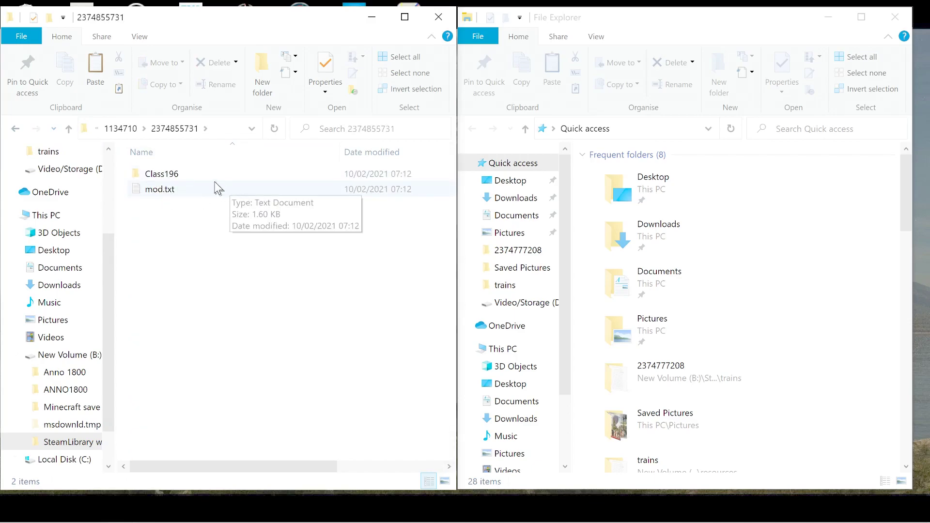
pyautogui.click(15, 128)
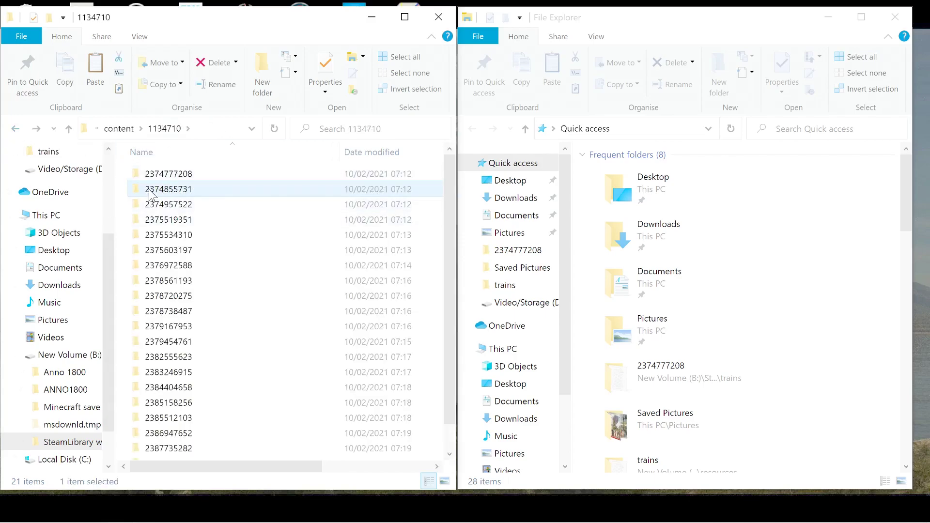
pyautogui.rightClick(159, 191)
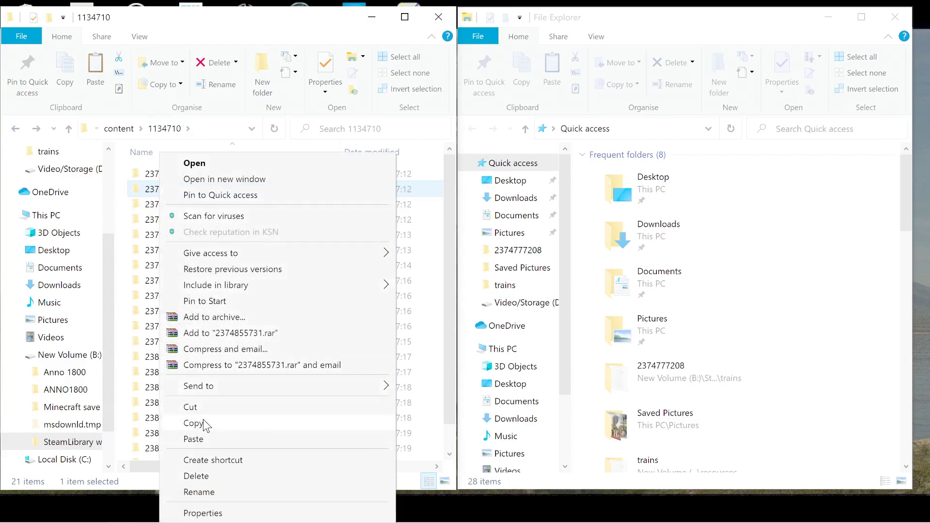
pyautogui.click(193, 424)
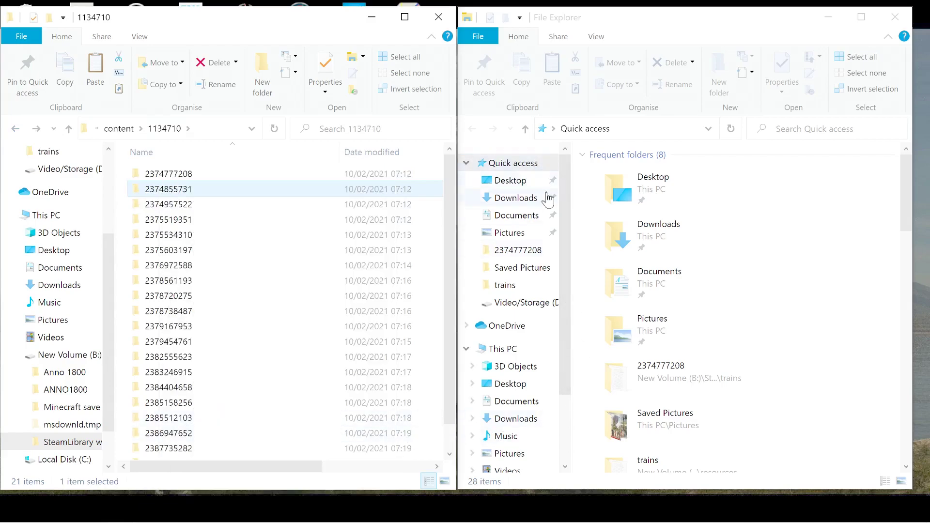
pyautogui.scroll(-2, 534, 272)
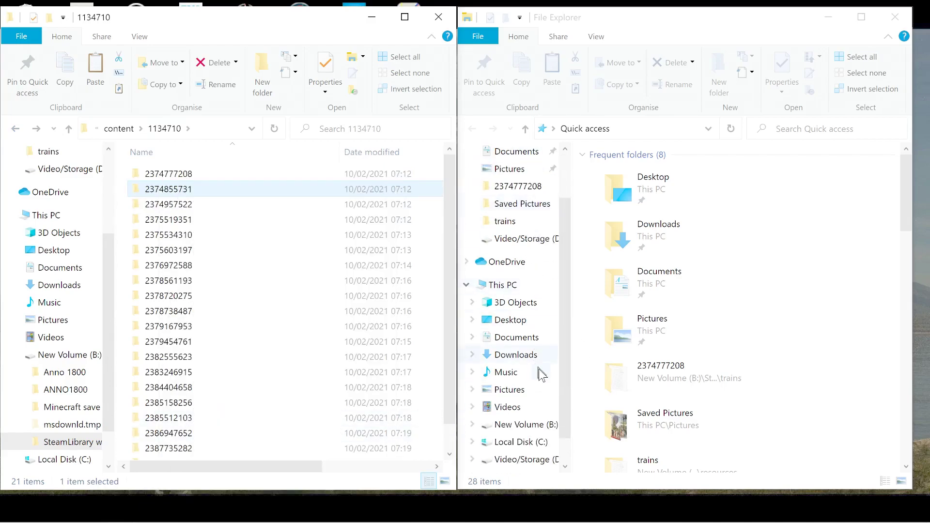
# Step: In the second window, navigate to B: steamapps\common\NIMBY Rails\resources\trains
pyautogui.click(529, 426)
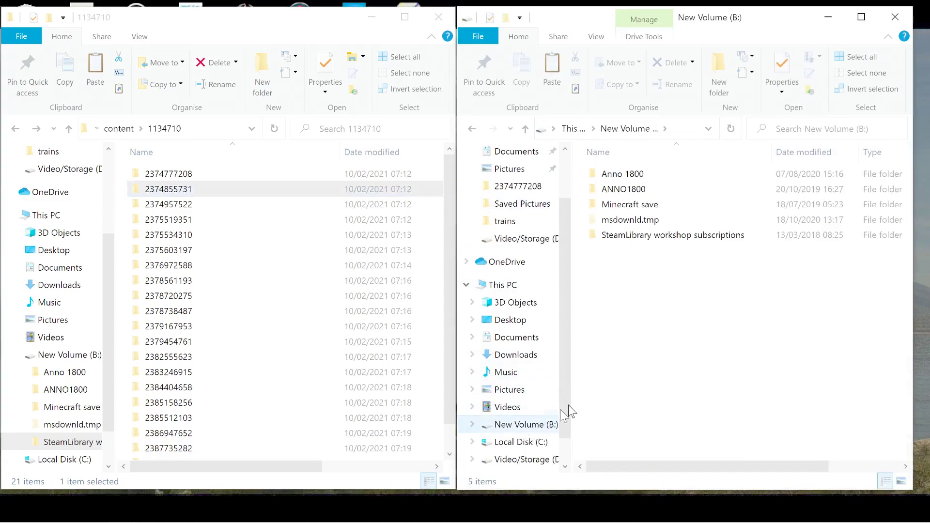
pyautogui.doubleClick(643, 238)
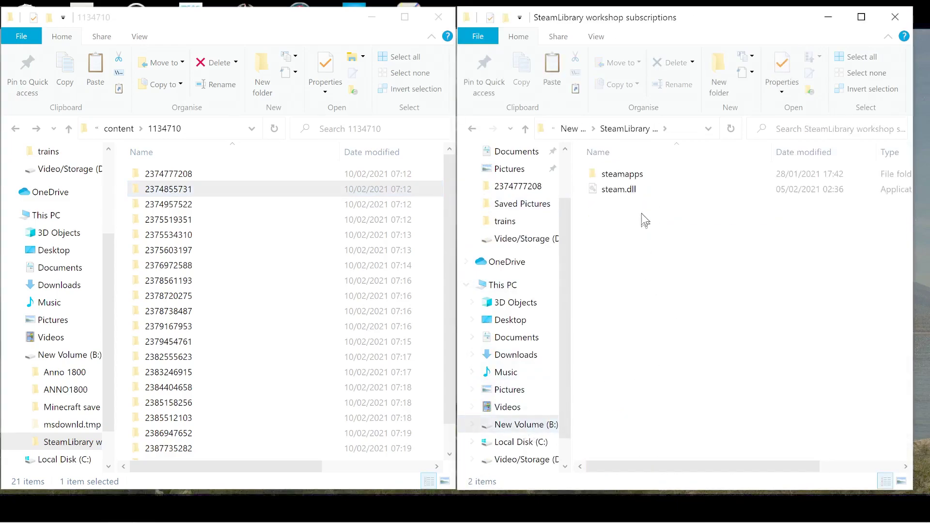
pyautogui.doubleClick(630, 176)
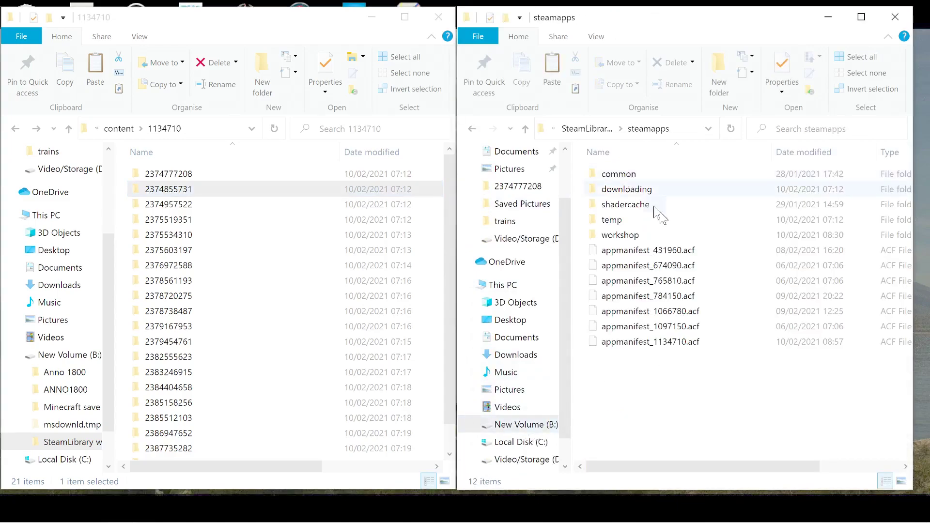
pyautogui.doubleClick(634, 179)
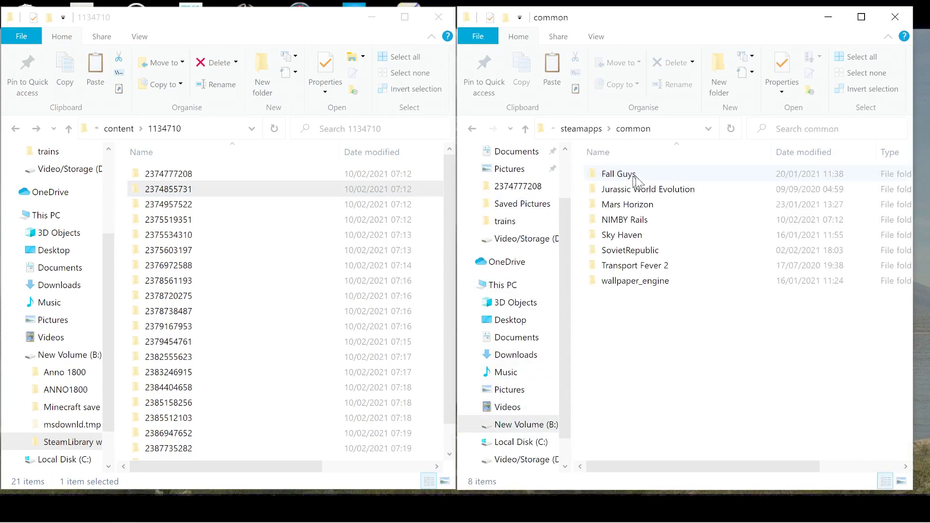
pyautogui.doubleClick(628, 219)
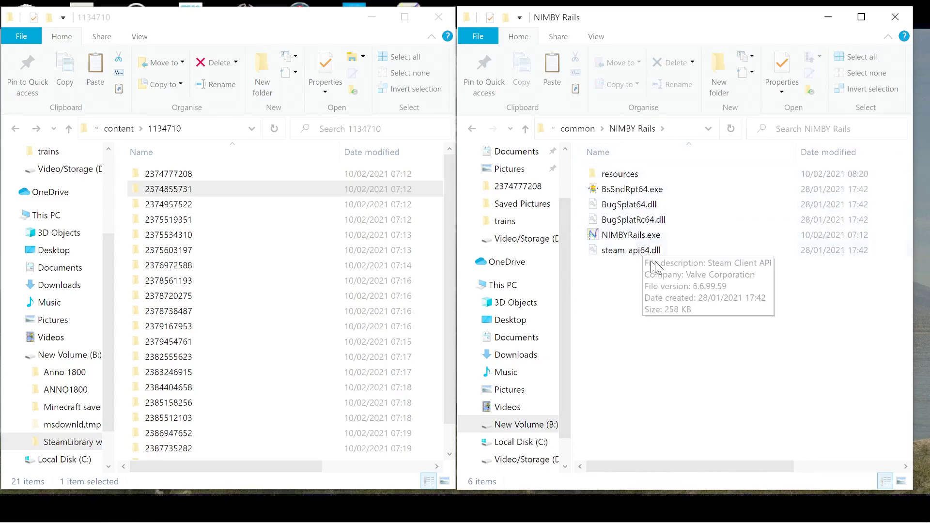
pyautogui.doubleClick(626, 177)
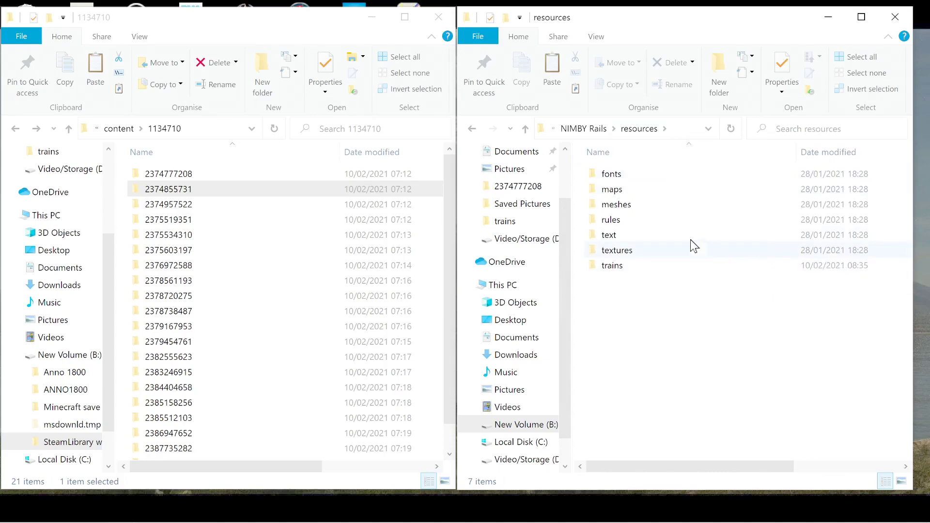
pyautogui.doubleClick(624, 272)
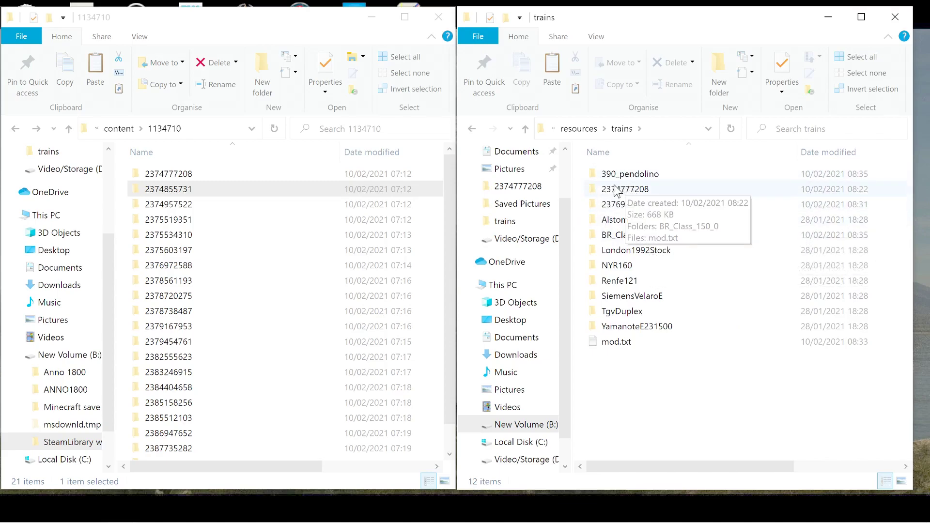
pyautogui.rightClick(643, 396)
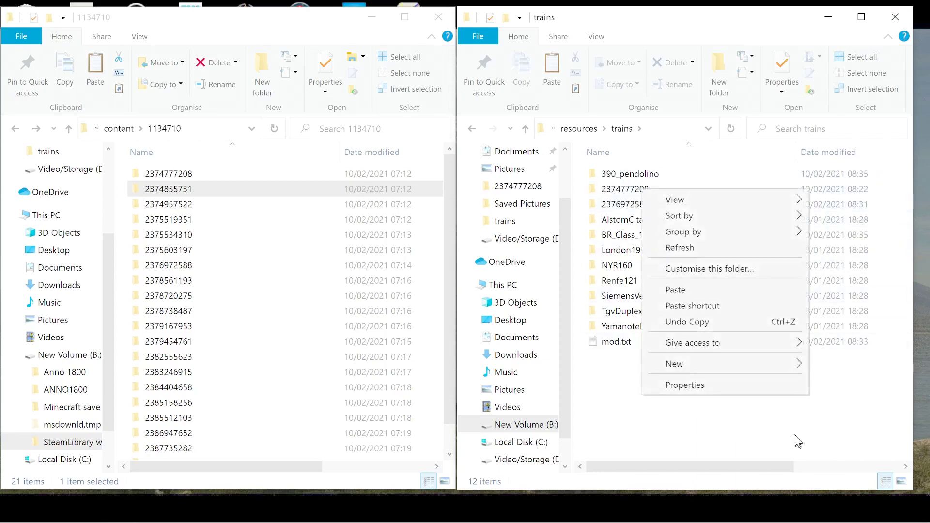
pyautogui.click(684, 291)
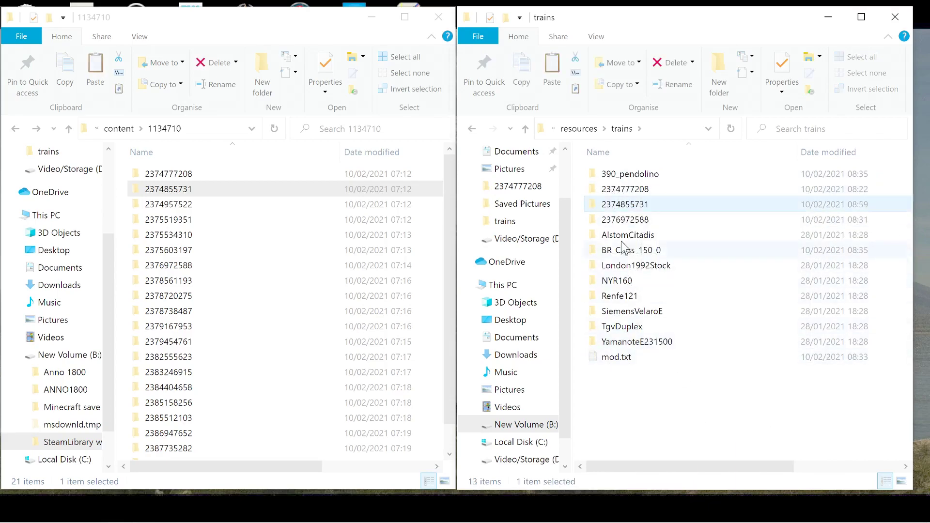
pyautogui.moveTo(622, 209)
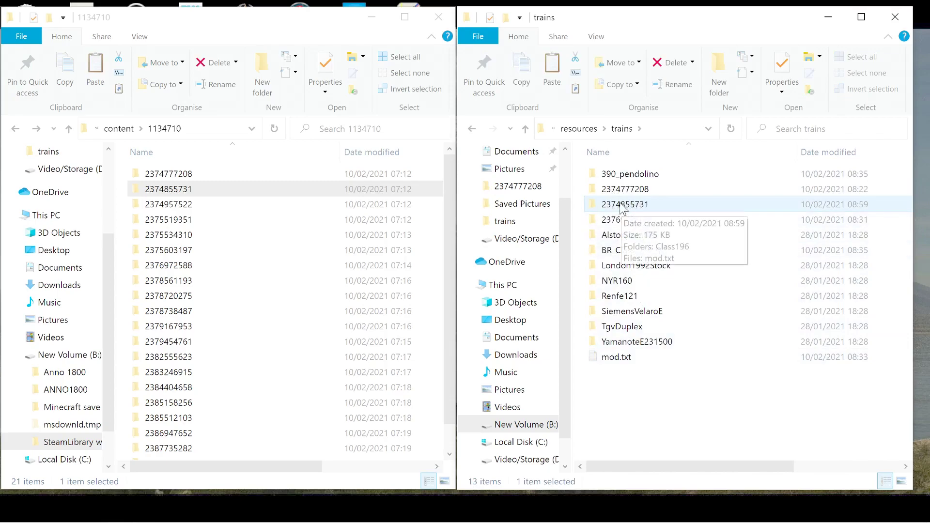
pyautogui.doubleClick(622, 206)
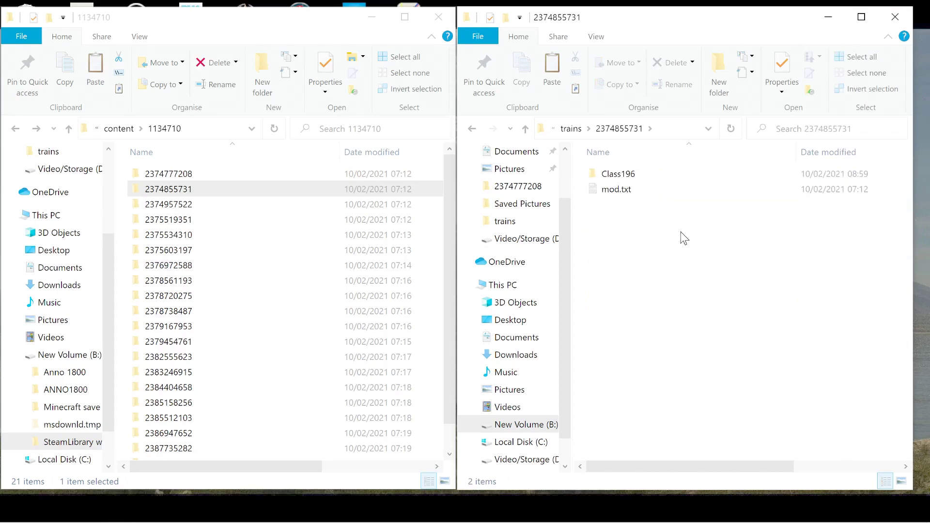
# Step: Copy the Class196 folder and paste it into the trains folder
pyautogui.rightClick(620, 175)
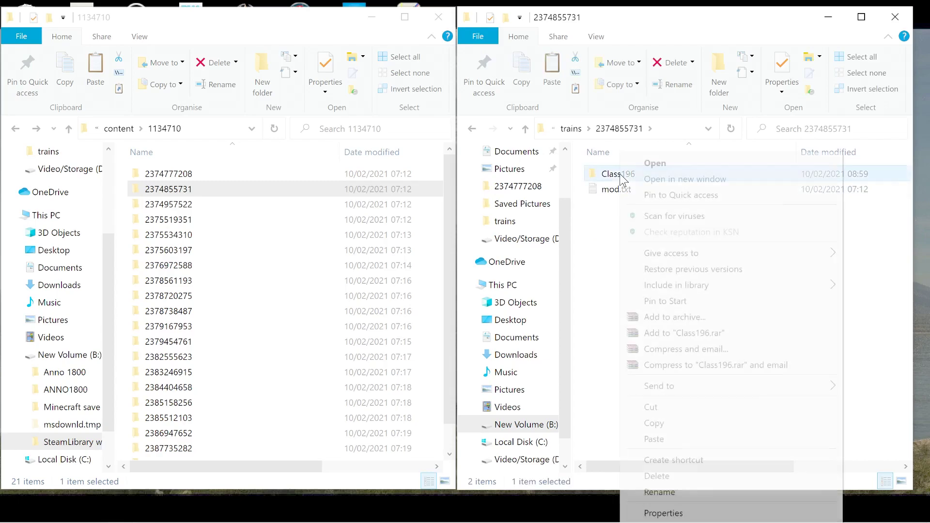
pyautogui.click(653, 423)
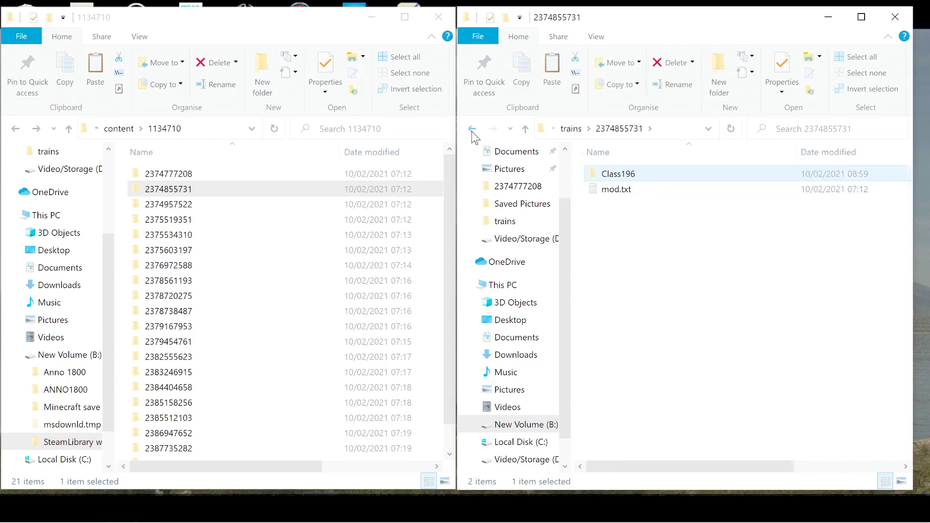
pyautogui.click(472, 129)
pyautogui.rightClick(630, 389)
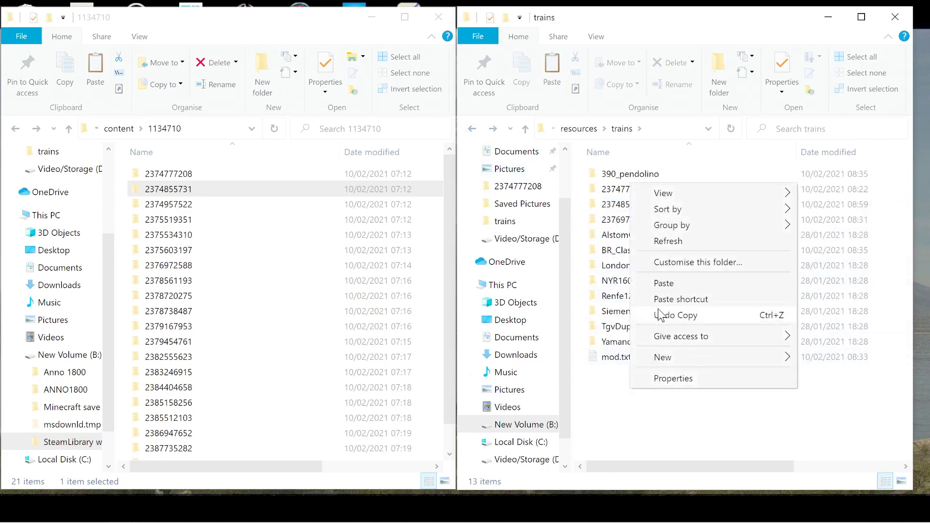
pyautogui.click(663, 284)
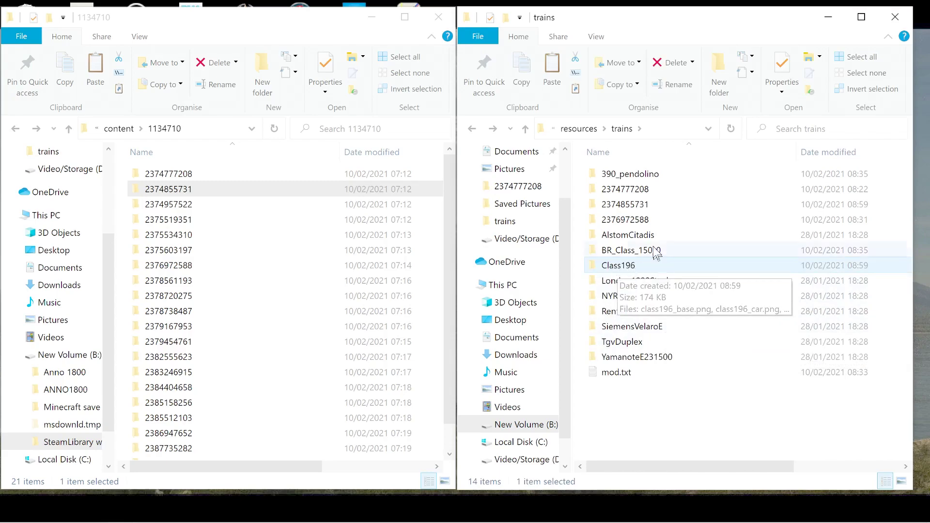
pyautogui.doubleClick(630, 190)
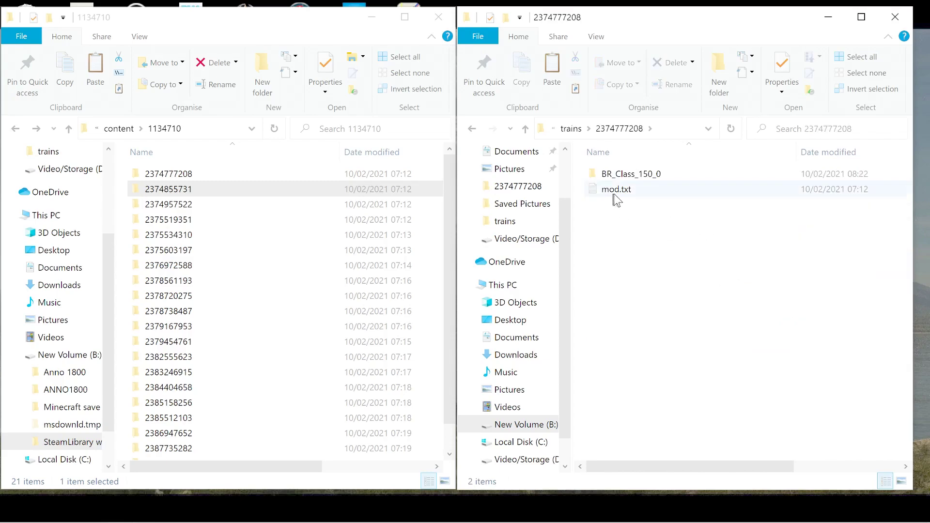
pyautogui.click(473, 130)
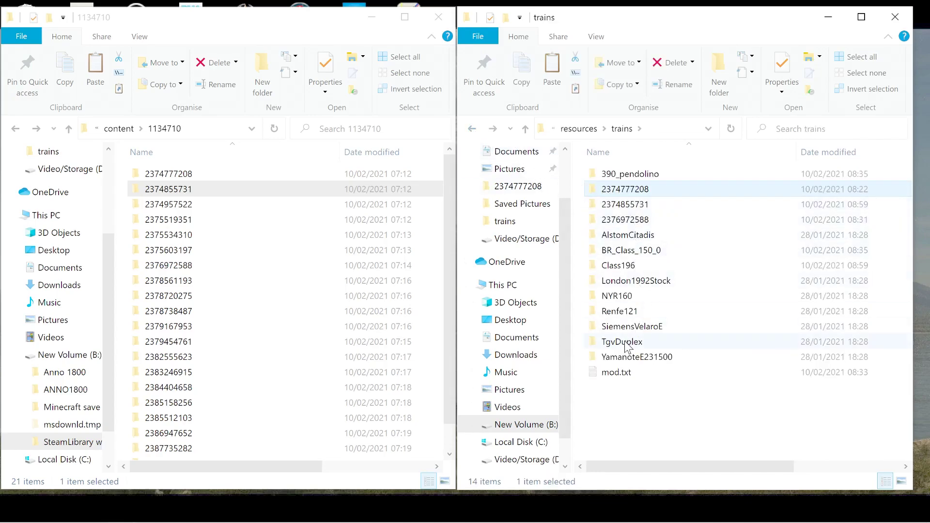
pyautogui.moveTo(624, 377)
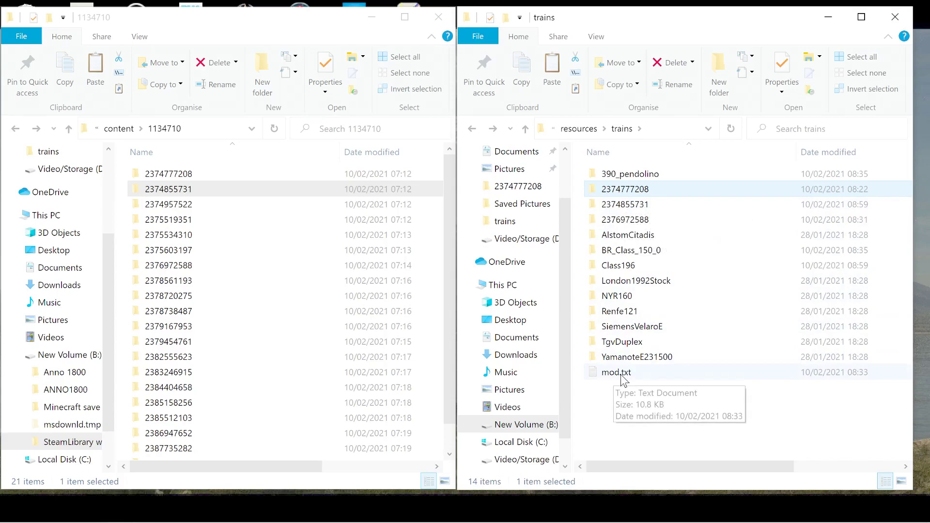
pyautogui.click(839, 20)
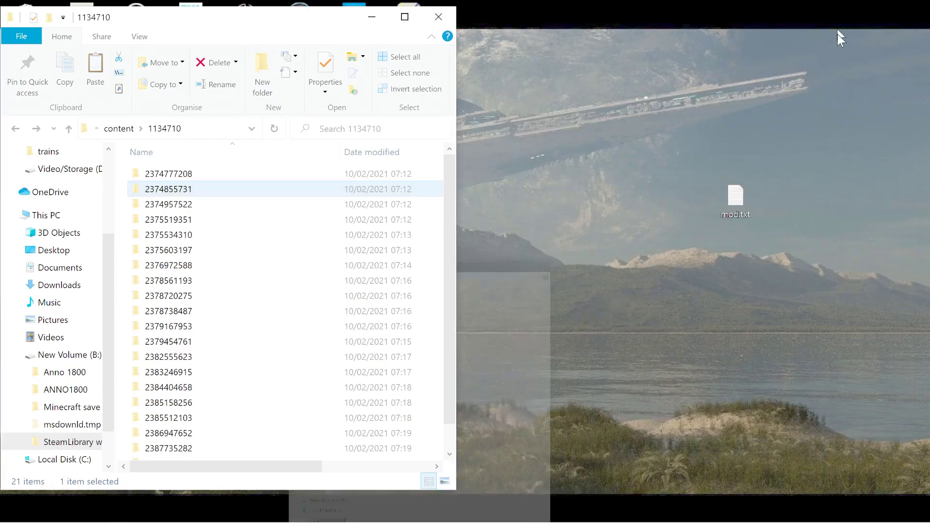
# Step: Open the desktop mod.txt in Notepad and browse TrainUnit entries like TgvDuplex_head and YamanoteE231500_head
pyautogui.doubleClick(731, 198)
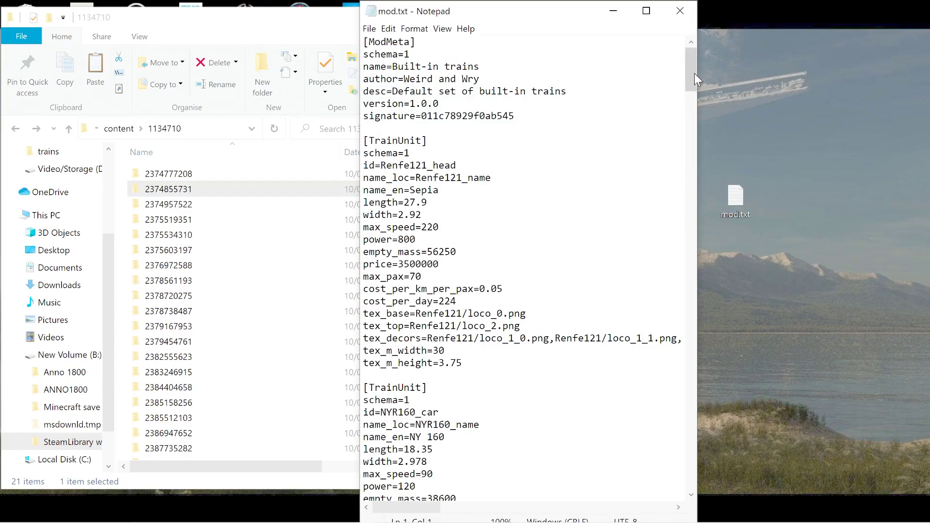
pyautogui.moveTo(695, 74); pyautogui.dragTo(703, 204)
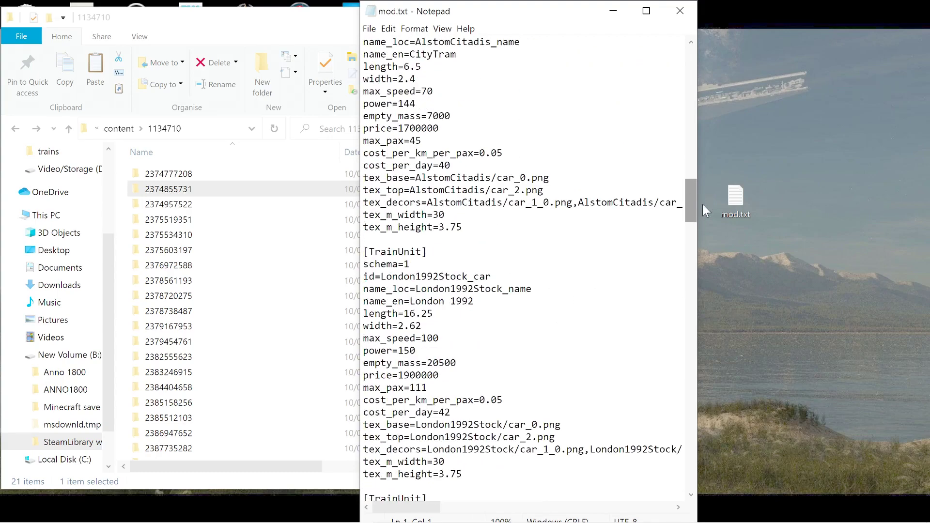
pyautogui.moveTo(702, 204); pyautogui.dragTo(721, 304)
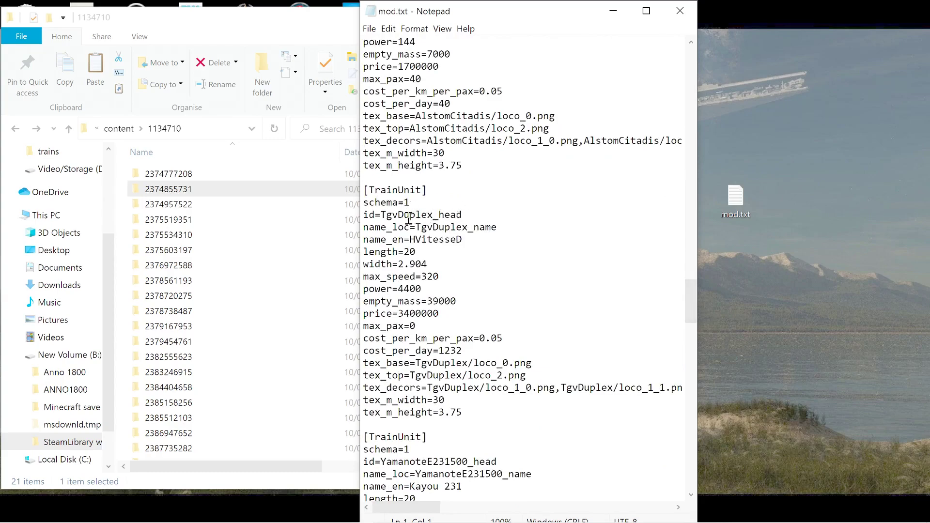
pyautogui.scroll(3, 483, 219)
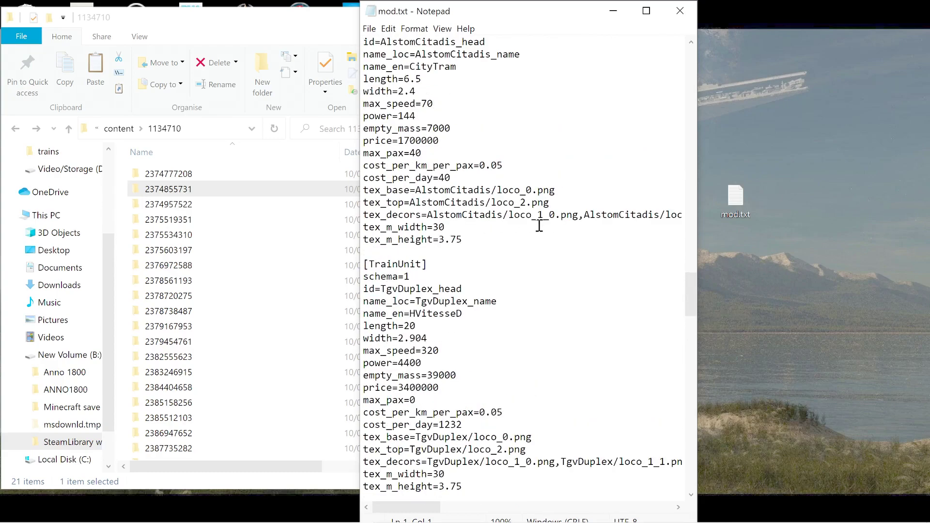
pyautogui.scroll(6, 429, 85)
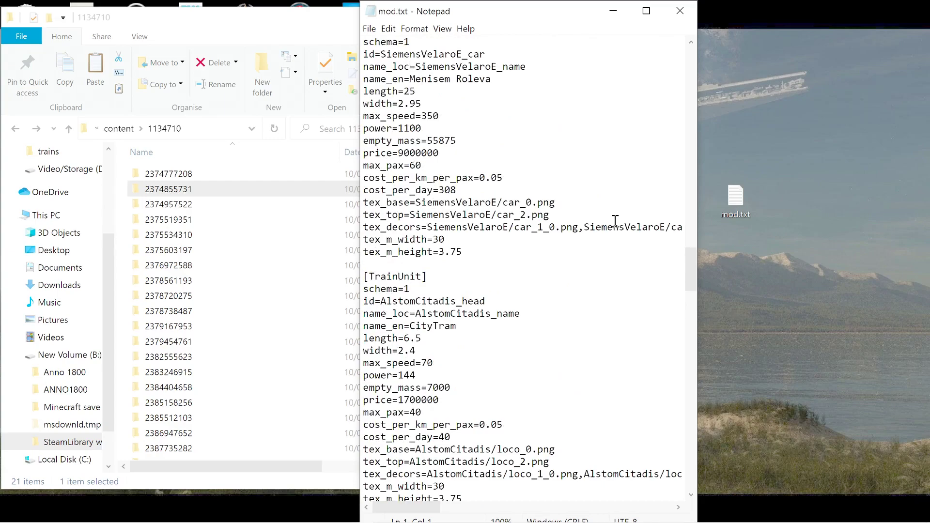
pyautogui.scroll(1, 615, 221)
pyautogui.scroll(1, 512, 186)
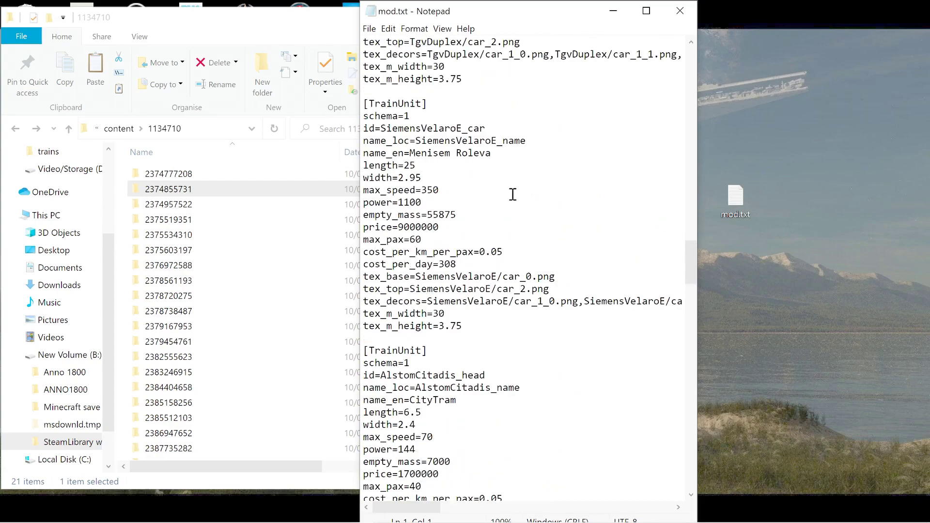
pyautogui.scroll(1, 514, 196)
pyautogui.scroll(3, 515, 199)
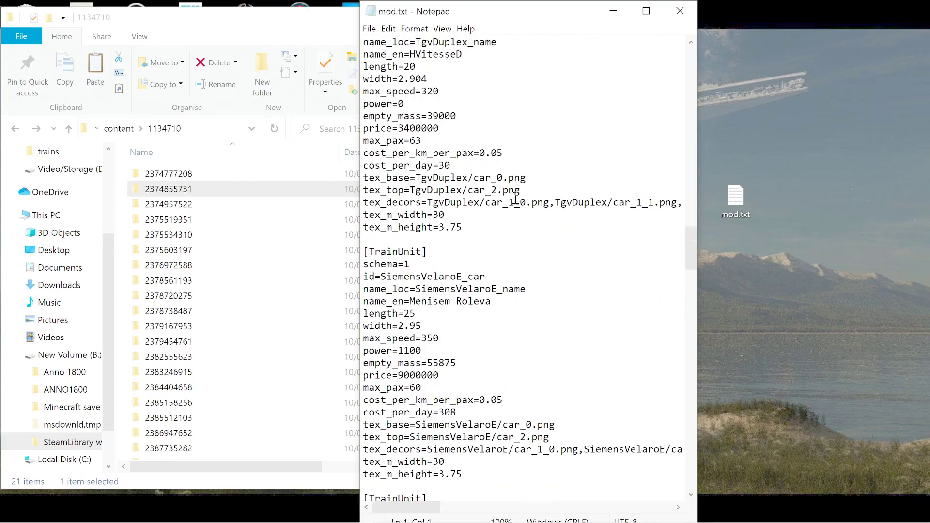
pyautogui.scroll(3, 454, 135)
pyautogui.scroll(-12, 473, 167)
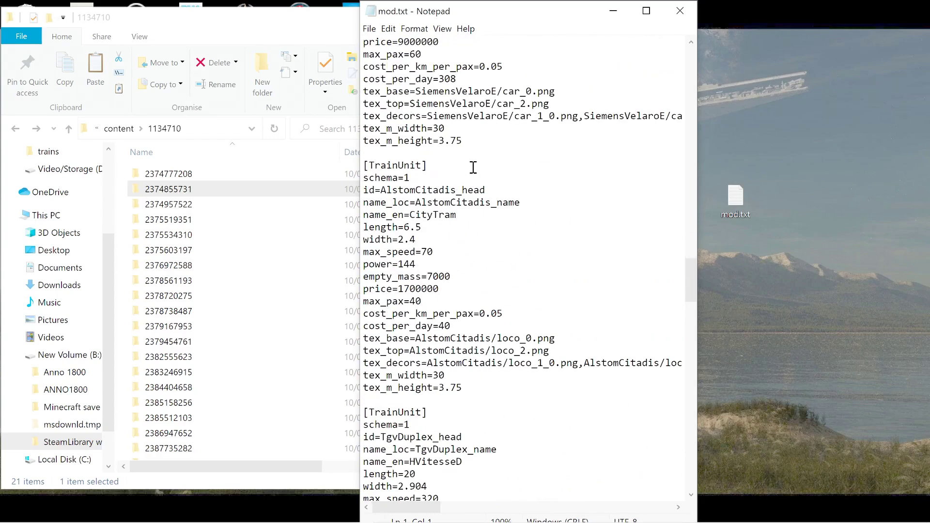
pyautogui.scroll(-4, 474, 167)
pyautogui.scroll(-5, 473, 167)
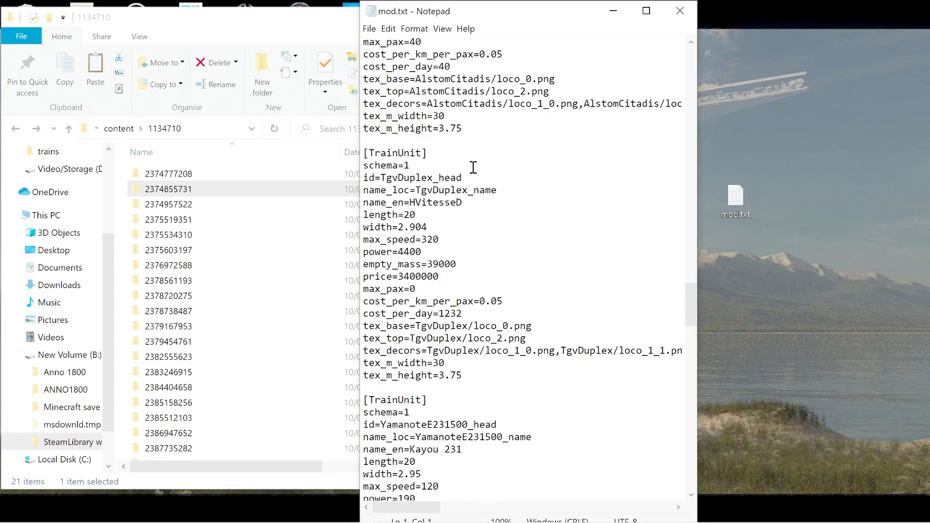
pyautogui.scroll(-1, 495, 173)
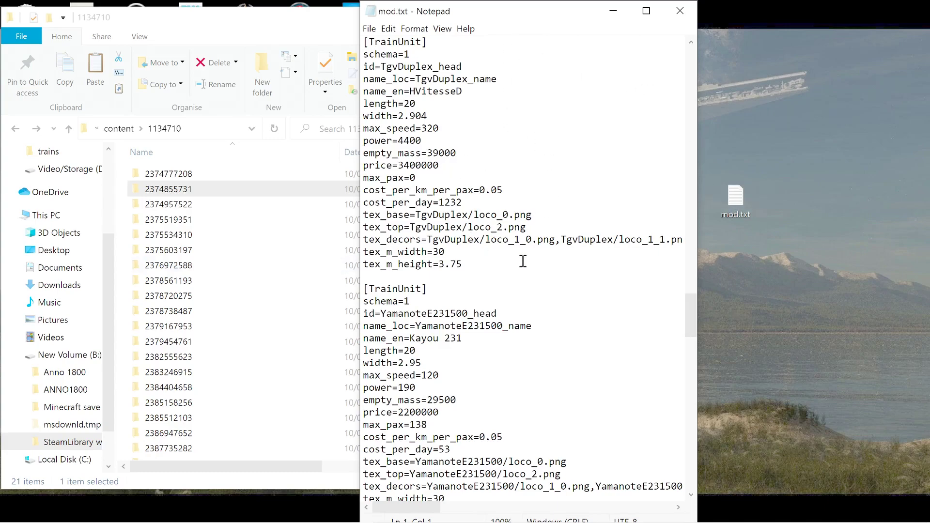
# Step: Scroll through the TrainUnit and TrainMultipleUnit sections, then close Notepad
pyautogui.scroll(-20, 523, 264)
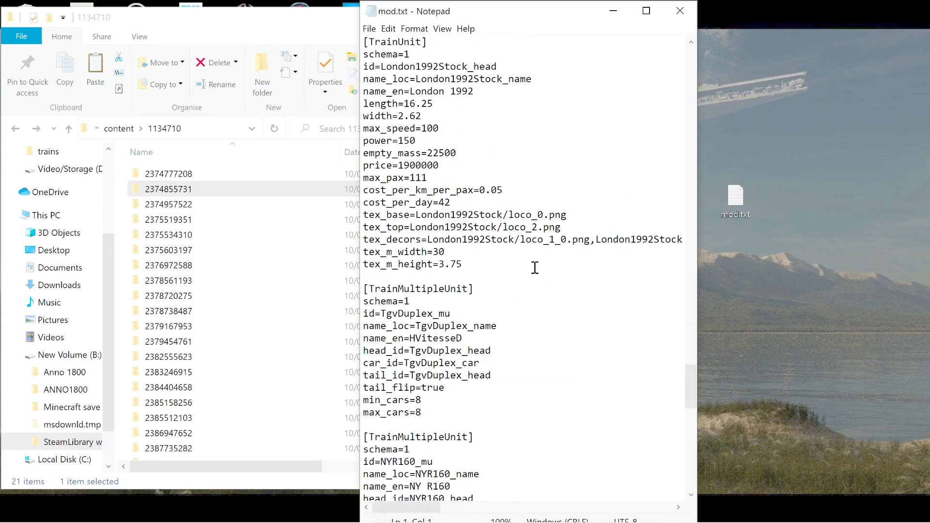
pyautogui.scroll(-6, 535, 268)
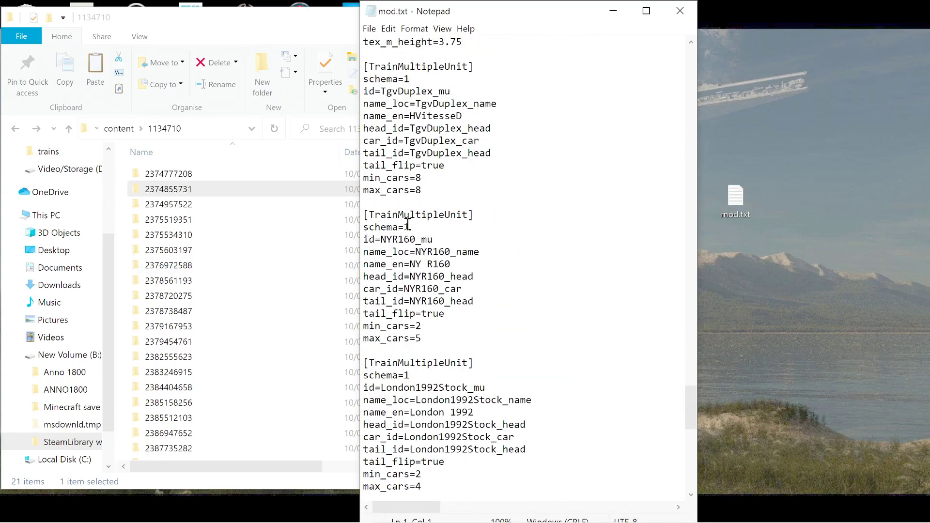
pyautogui.scroll(2, 452, 228)
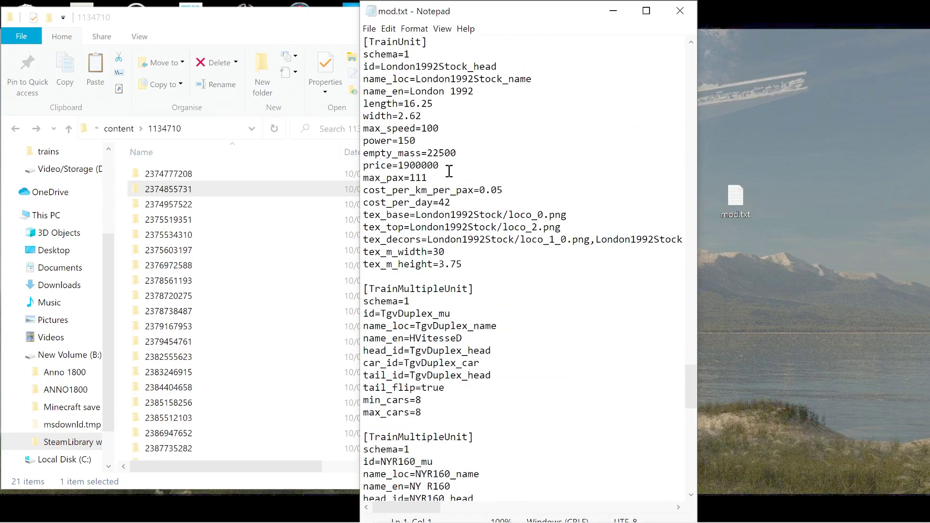
pyautogui.scroll(4, 478, 190)
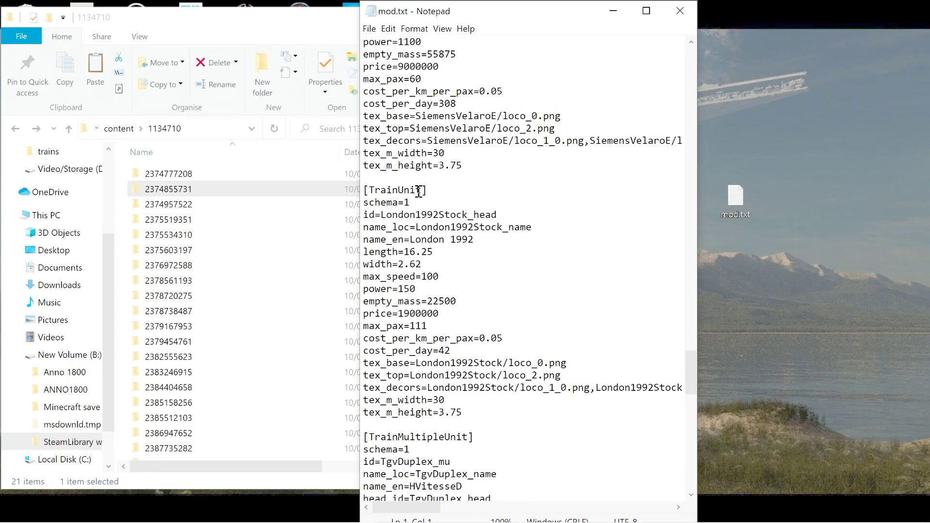
pyautogui.click(681, 11)
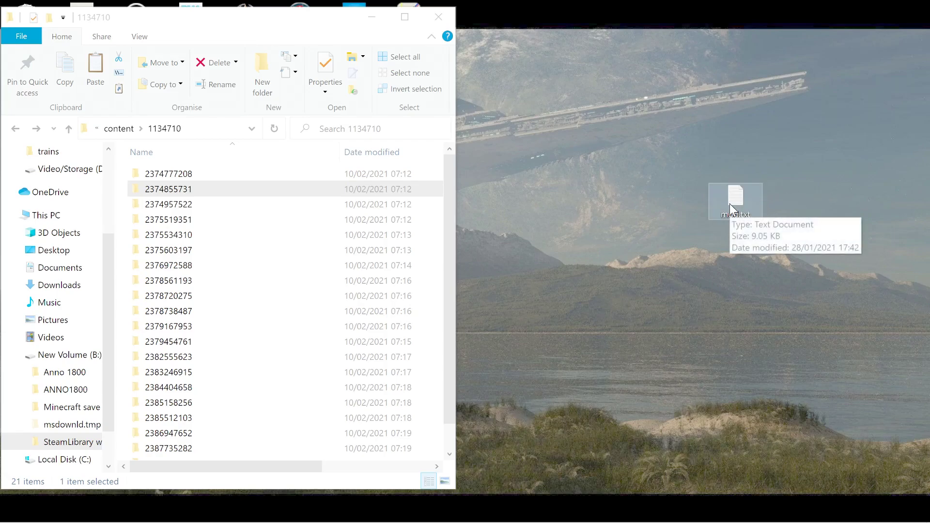
# Step: Bring back the trains folder window and open its mod.txt in Notepad
pyautogui.moveTo(90, 520)
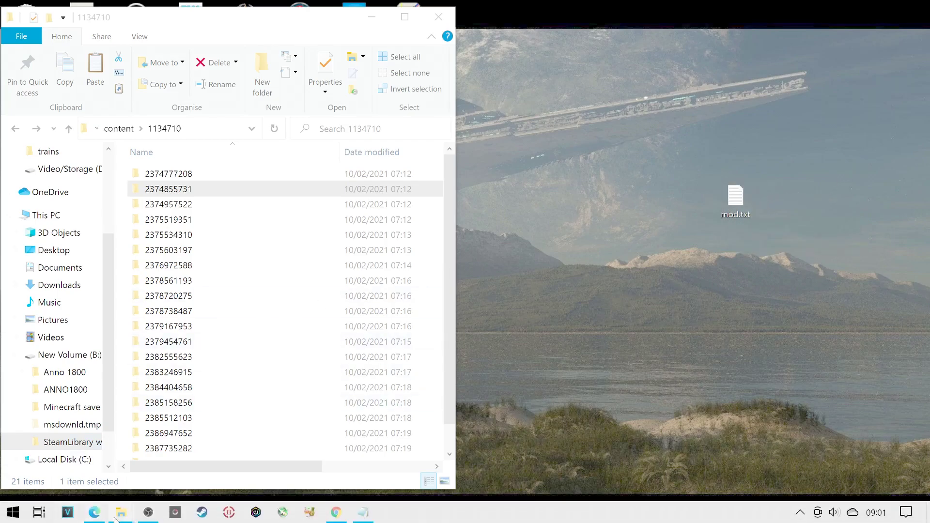
pyautogui.moveTo(119, 515)
pyautogui.click(161, 459)
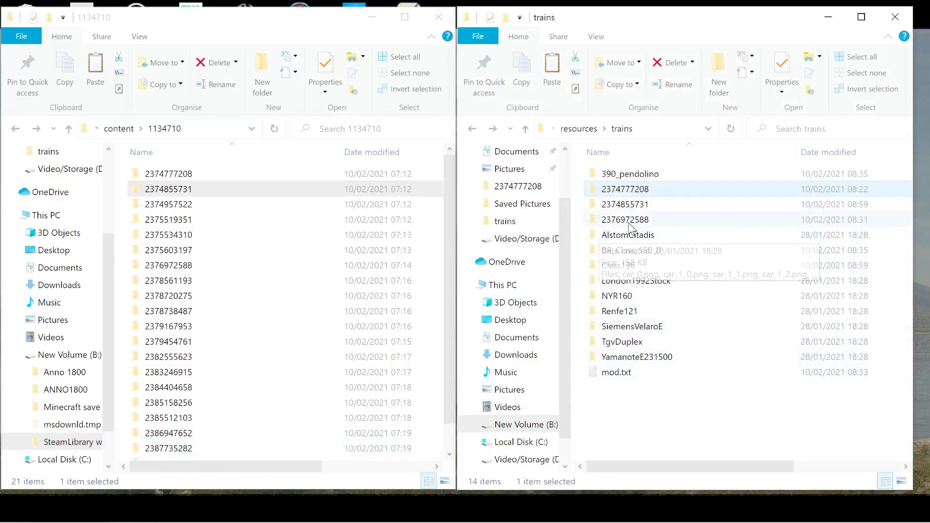
pyautogui.click(618, 377)
pyautogui.doubleClick(619, 379)
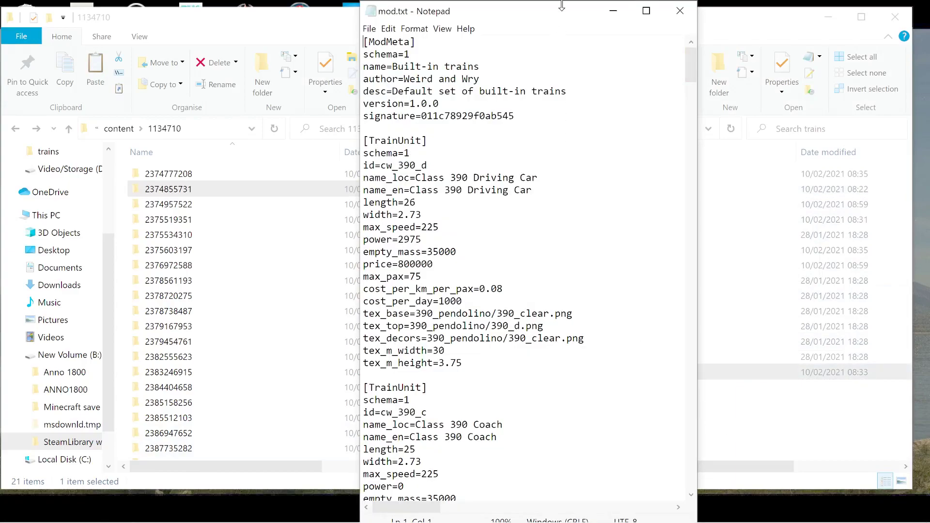
# Step: Restore the Notepad window and move it left so the trains folder is visible
pyautogui.moveTo(562, 4); pyautogui.dragTo(193, 1)
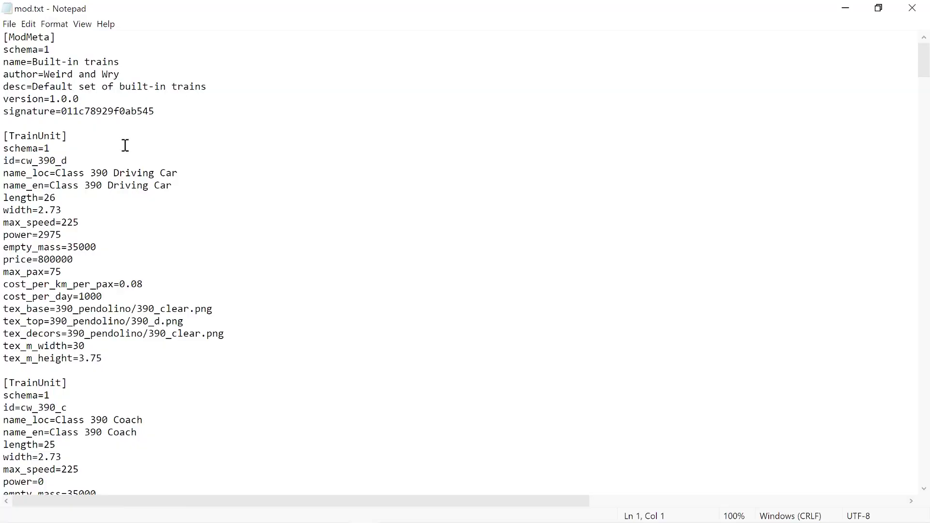
pyautogui.click(878, 7)
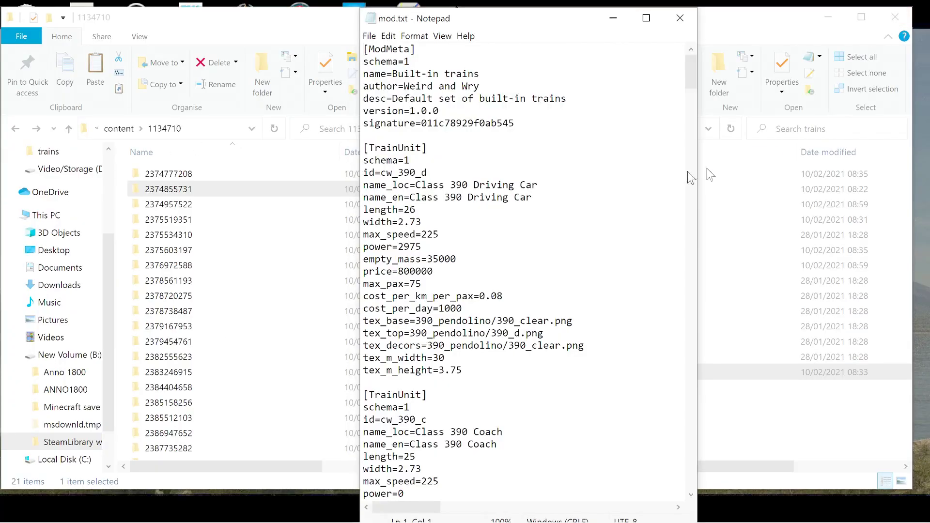
pyautogui.moveTo(518, 23); pyautogui.dragTo(209, 10)
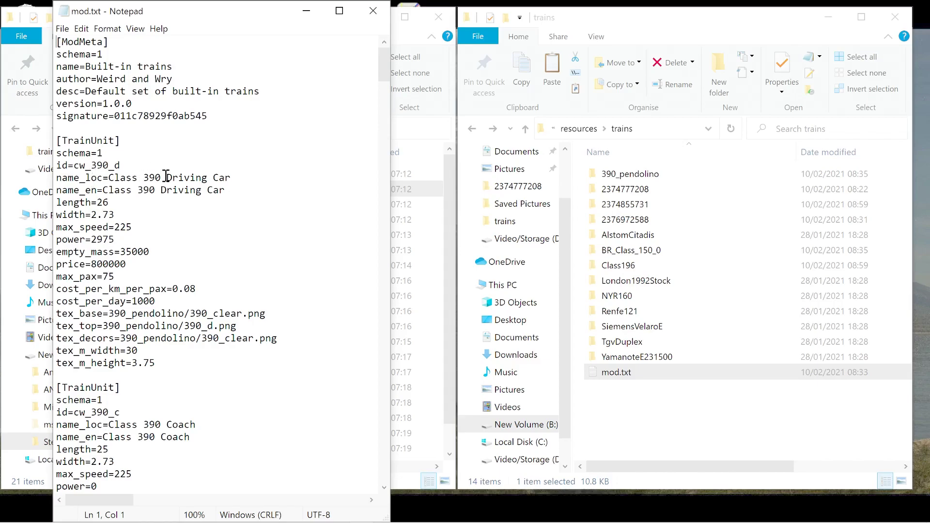
pyautogui.scroll(-1, 174, 189)
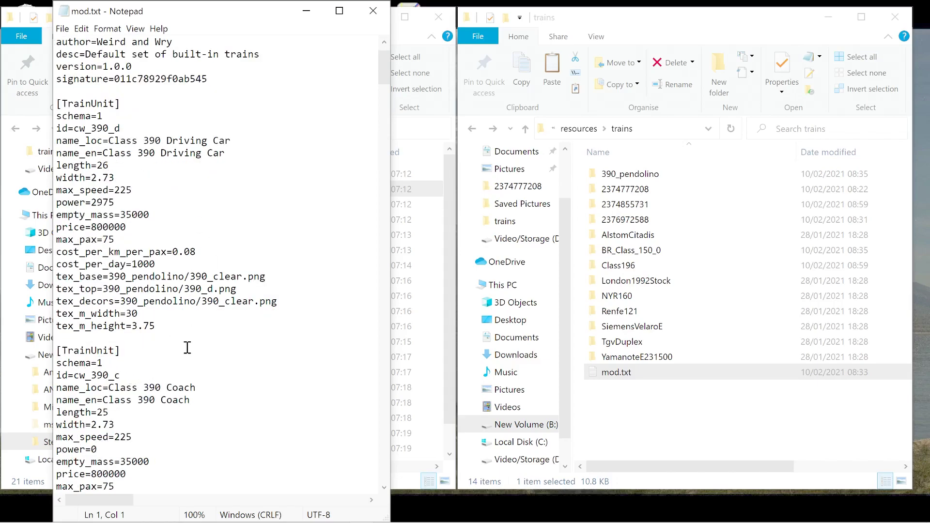
pyautogui.scroll(-6, 196, 337)
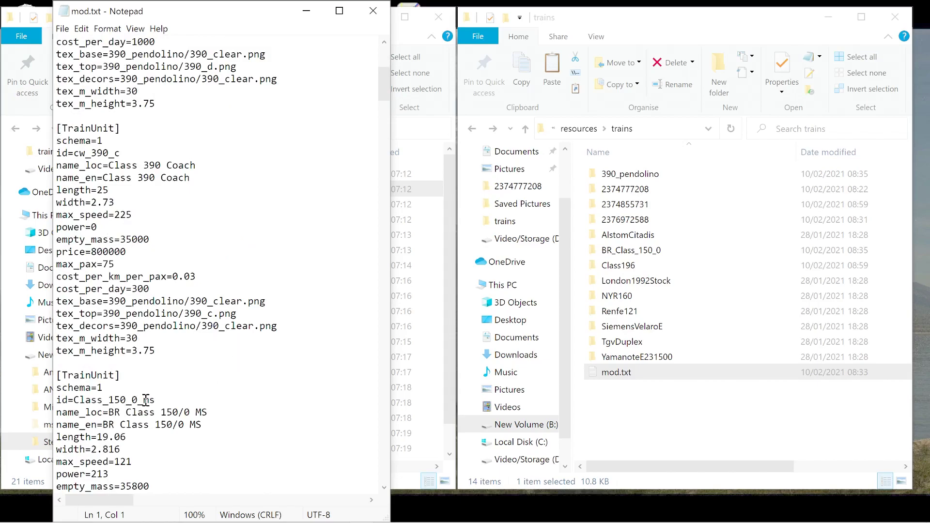
pyautogui.scroll(-1, 146, 393)
pyautogui.scroll(-9, 146, 371)
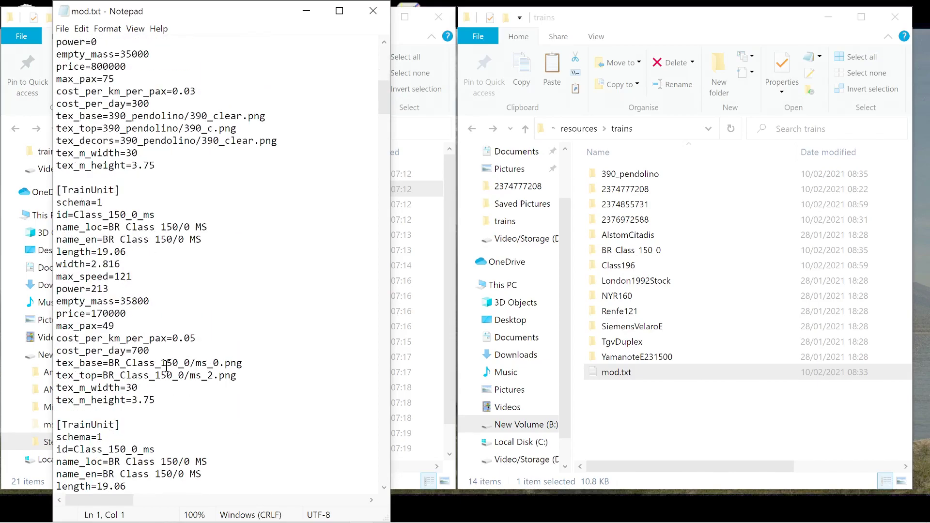
pyautogui.scroll(-4, 167, 366)
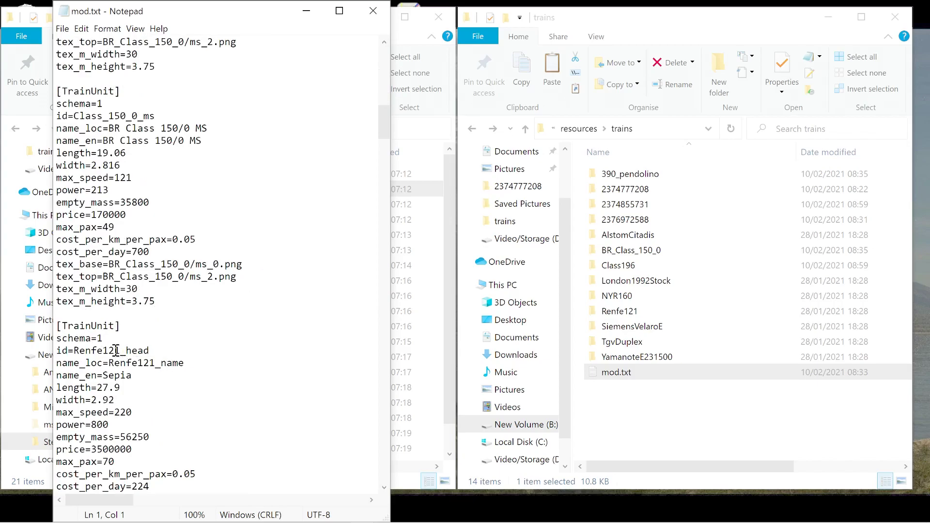
pyautogui.scroll(-4, 175, 337)
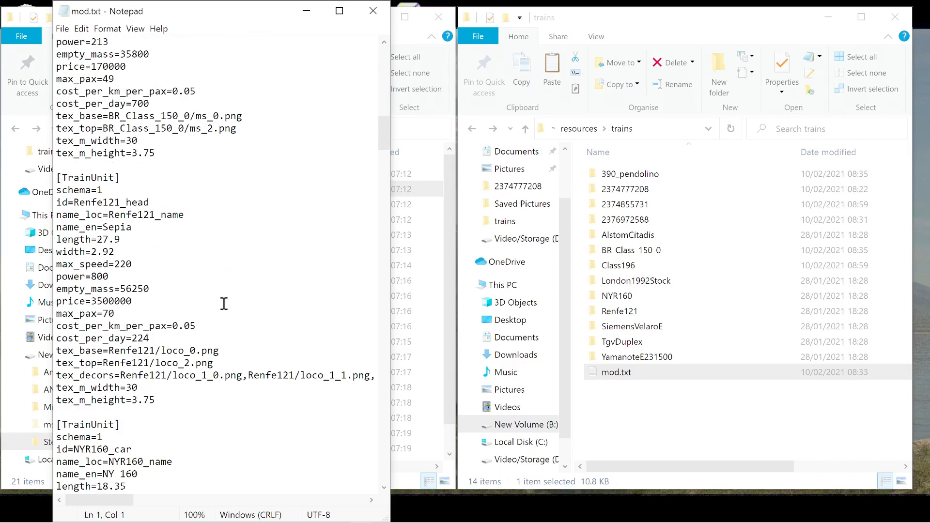
pyautogui.scroll(14, 224, 303)
pyautogui.scroll(11, 224, 304)
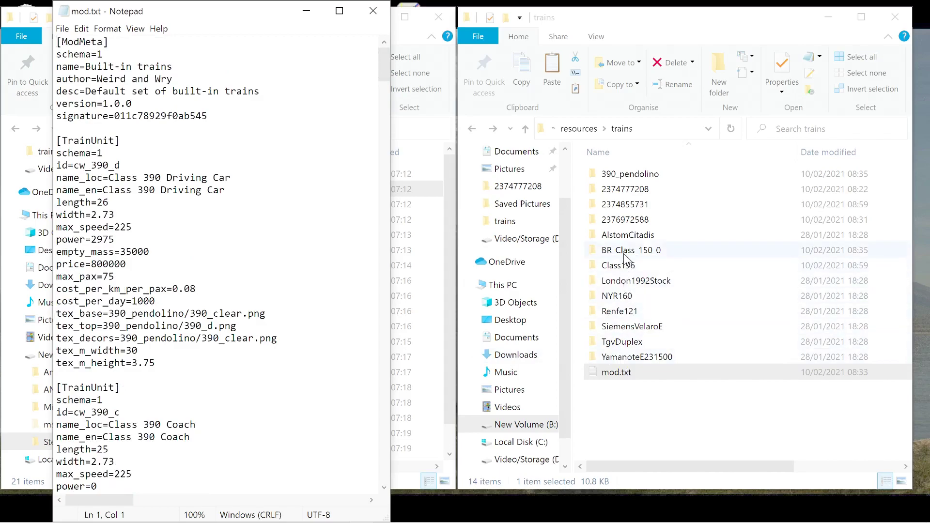
pyautogui.click(628, 207)
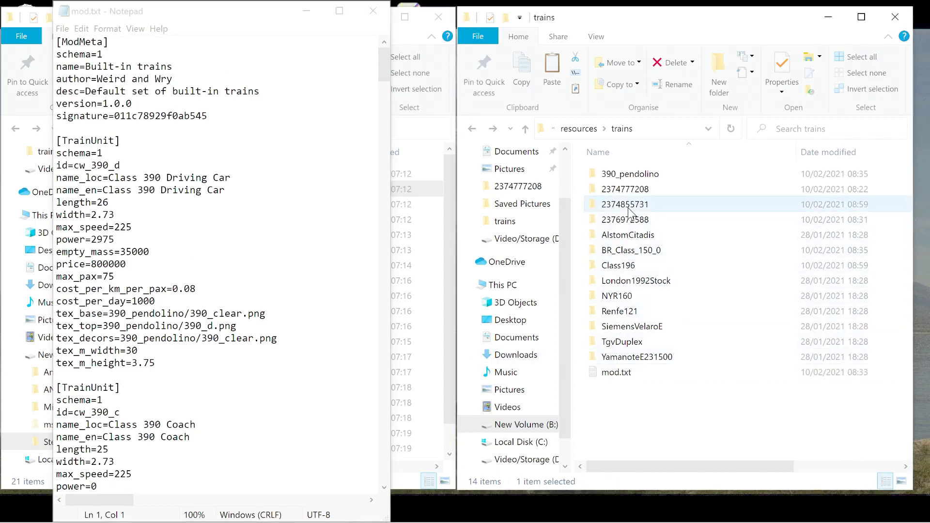
pyautogui.doubleClick(628, 209)
pyautogui.click(619, 193)
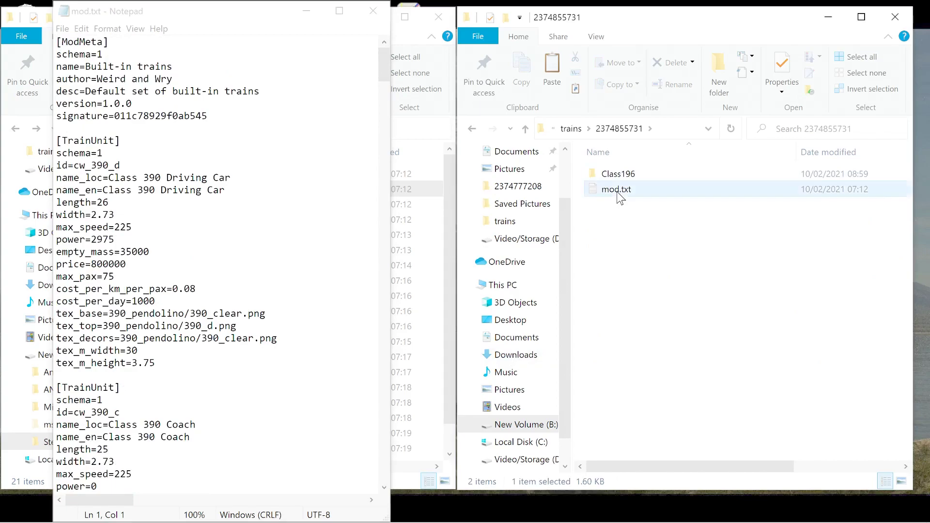
pyautogui.doubleClick(618, 192)
pyautogui.moveTo(550, 22); pyautogui.dragTo(633, 13)
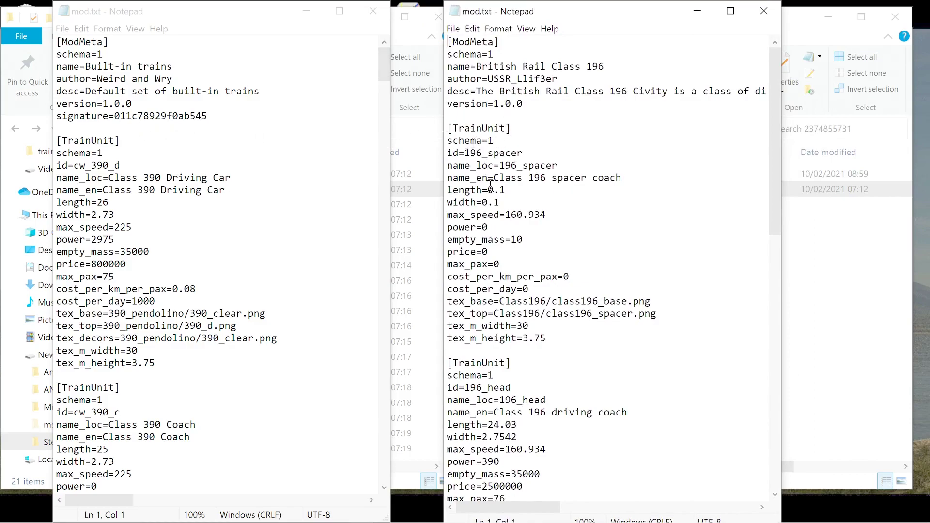
pyautogui.scroll(-2, 490, 186)
pyautogui.scroll(-11, 497, 378)
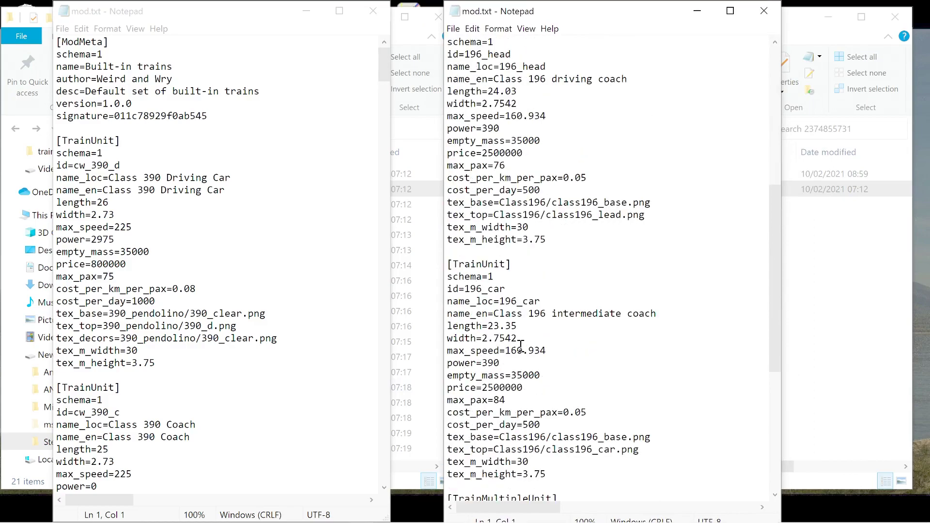
pyautogui.scroll(-1, 489, 267)
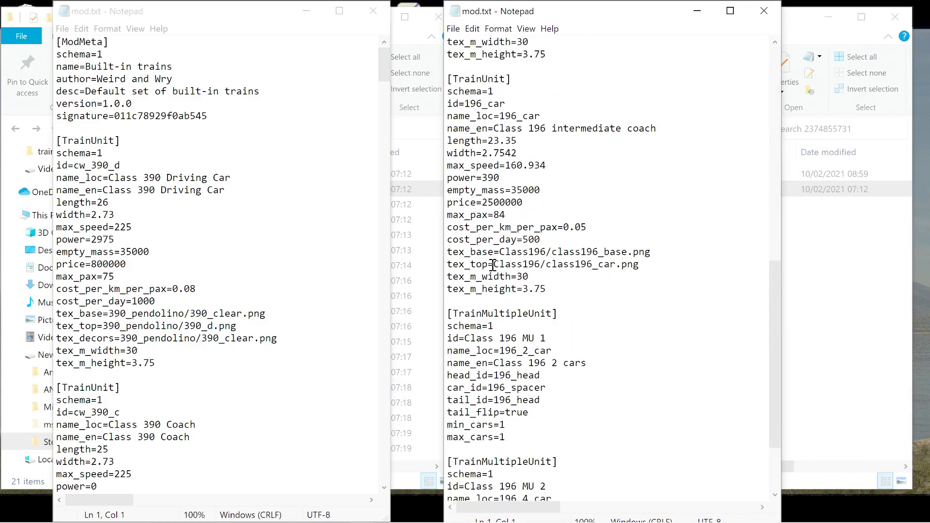
pyautogui.scroll(-3, 502, 327)
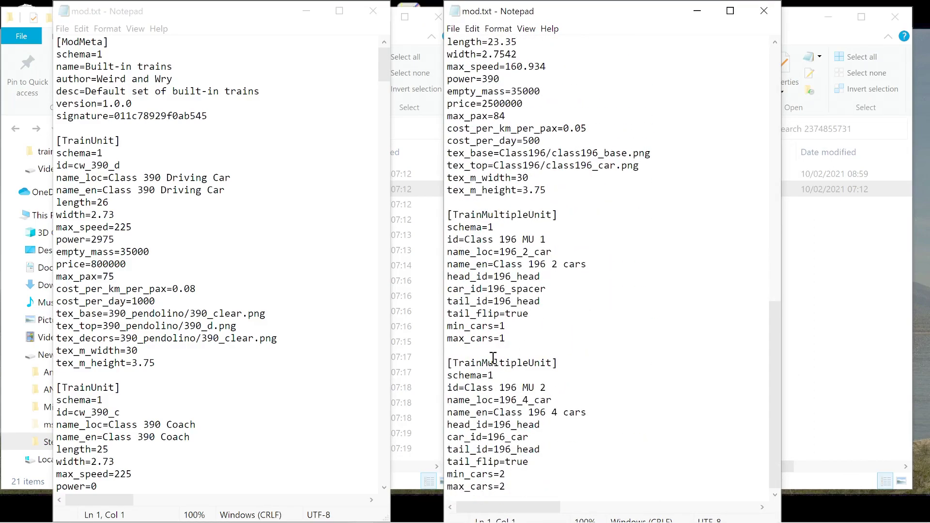
pyautogui.scroll(15, 532, 409)
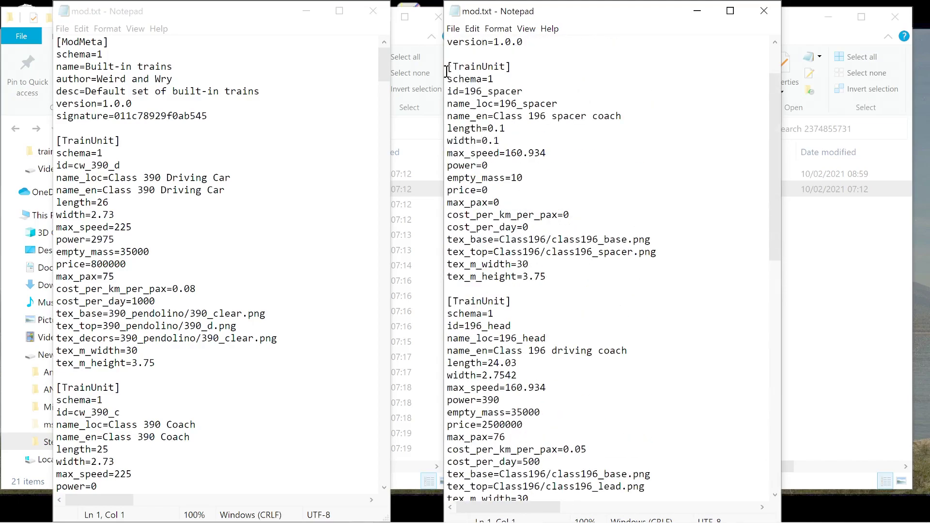
# Step: Copy the 196_spacer TrainUnit block and paste it below the ModMeta signature line
pyautogui.moveTo(449, 66); pyautogui.dragTo(617, 274)
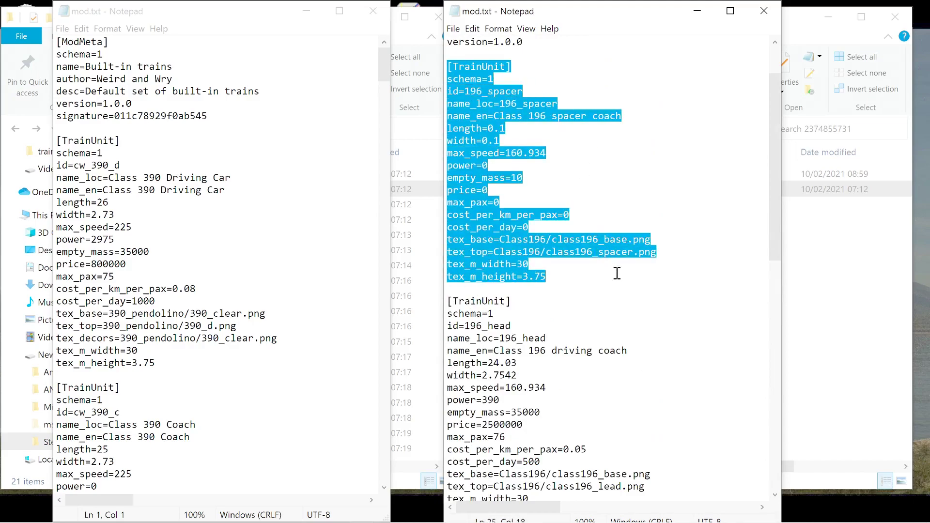
pyautogui.rightClick(466, 209)
pyautogui.click(484, 249)
pyautogui.click(212, 115)
pyautogui.press('Return')
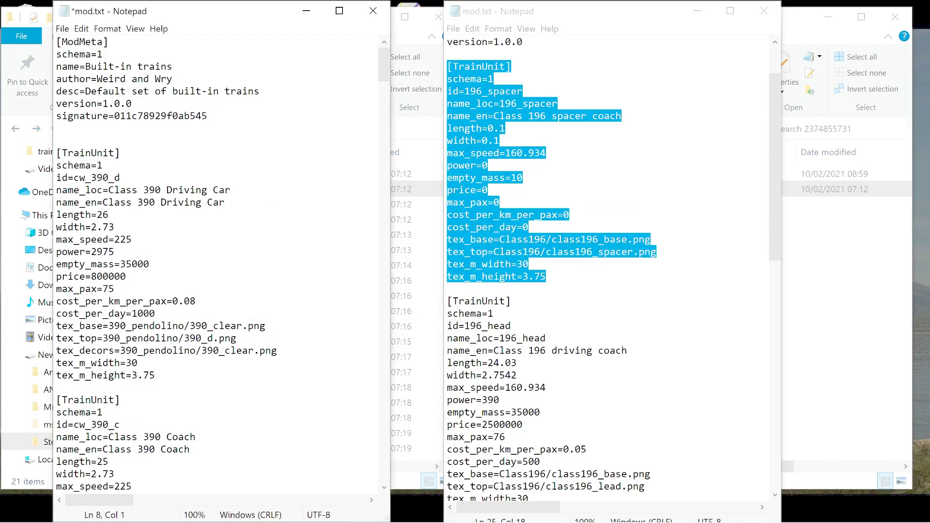
pyautogui.press('Return')
pyautogui.rightClick(86, 145)
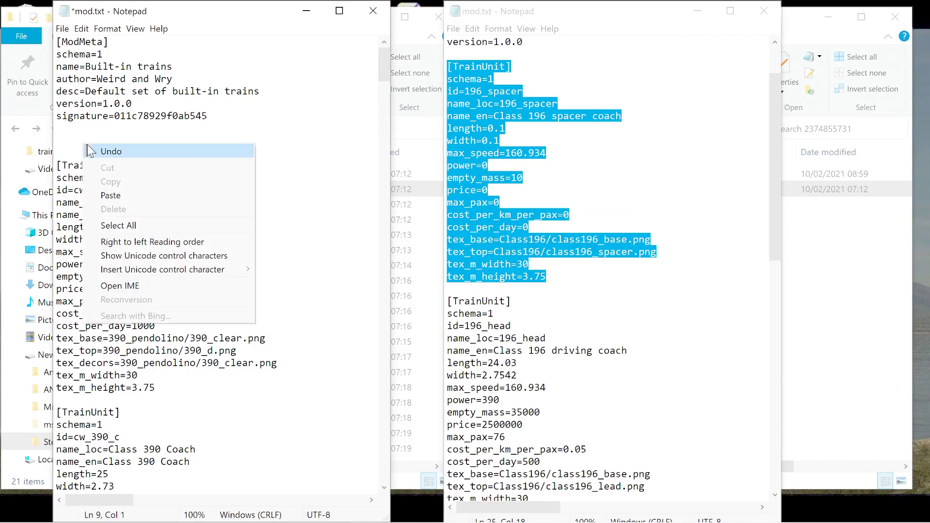
pyautogui.click(124, 199)
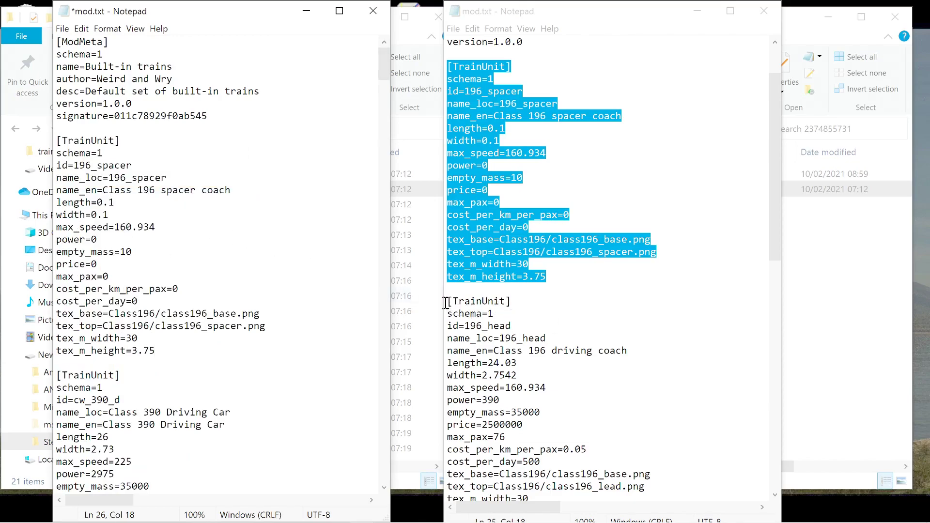
pyautogui.press('Return')
pyautogui.press('Return')
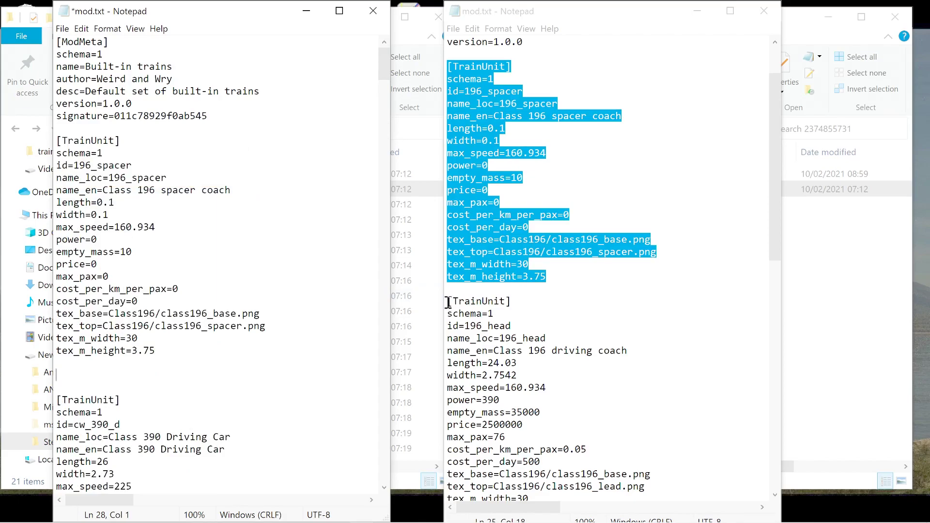
# Step: Select the 196_head driving coach block in the Class 196 file
pyautogui.moveTo(449, 303); pyautogui.dragTo(614, 402)
pyautogui.scroll(-1, 611, 370)
pyautogui.scroll(-2, 612, 371)
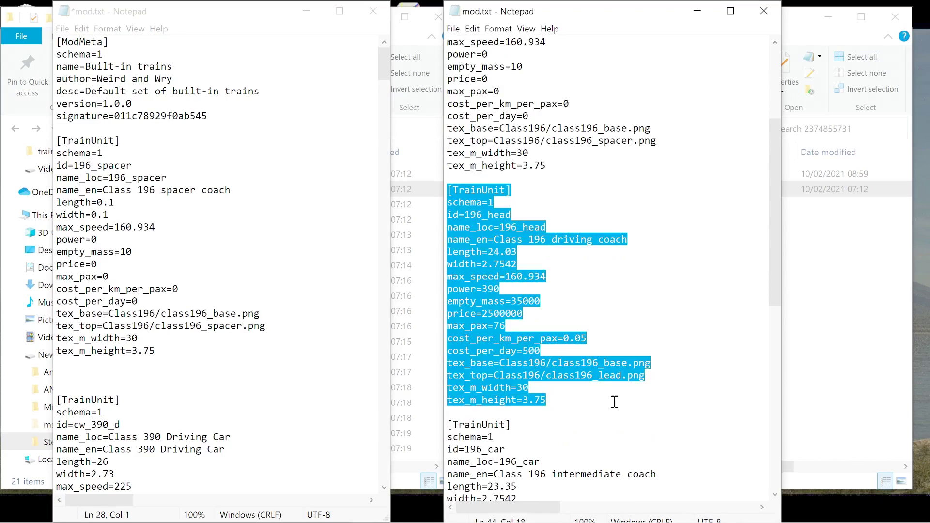
# Step: Copy the 196_head block and paste it on the blank line below 196_spacer
pyautogui.rightClick(492, 345)
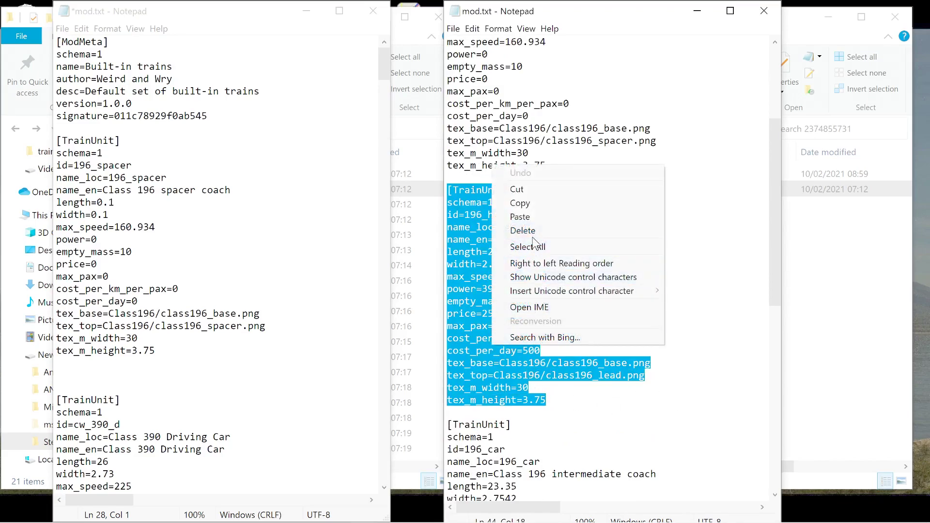
pyautogui.click(533, 203)
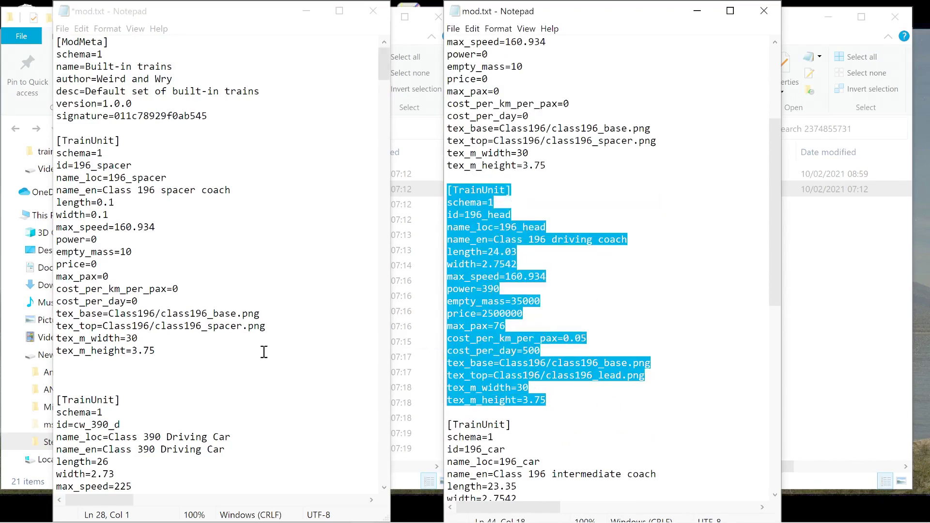
pyautogui.click(67, 377)
pyautogui.rightClick(68, 378)
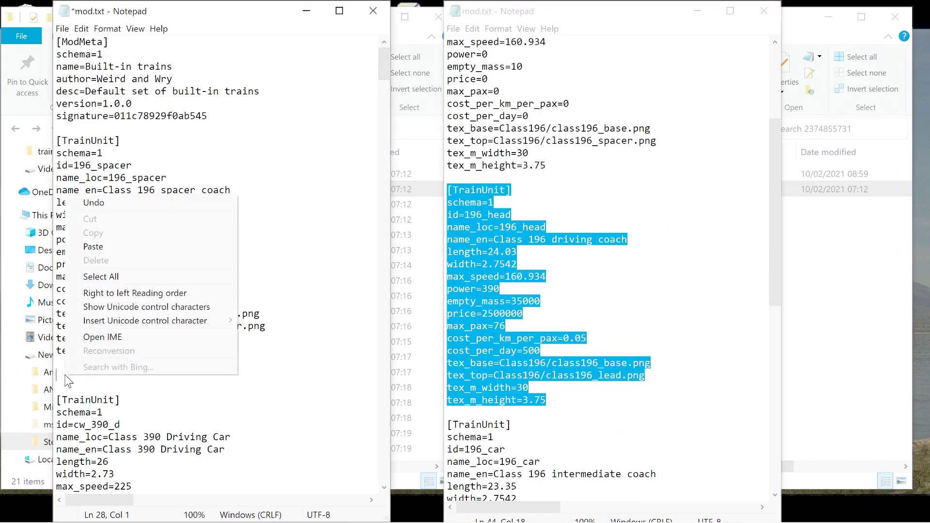
pyautogui.click(124, 247)
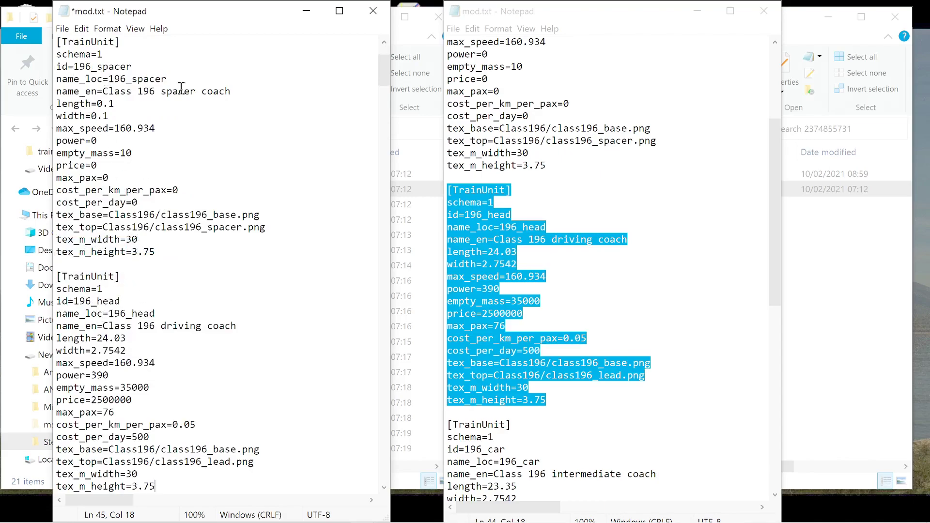
pyautogui.scroll(-2, 198, 295)
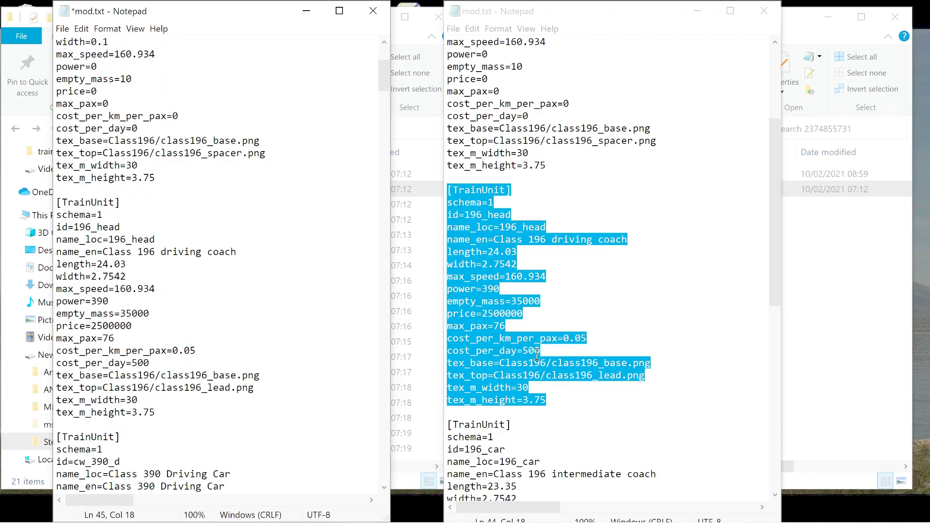
pyautogui.scroll(-1, 565, 346)
pyautogui.scroll(-2, 564, 347)
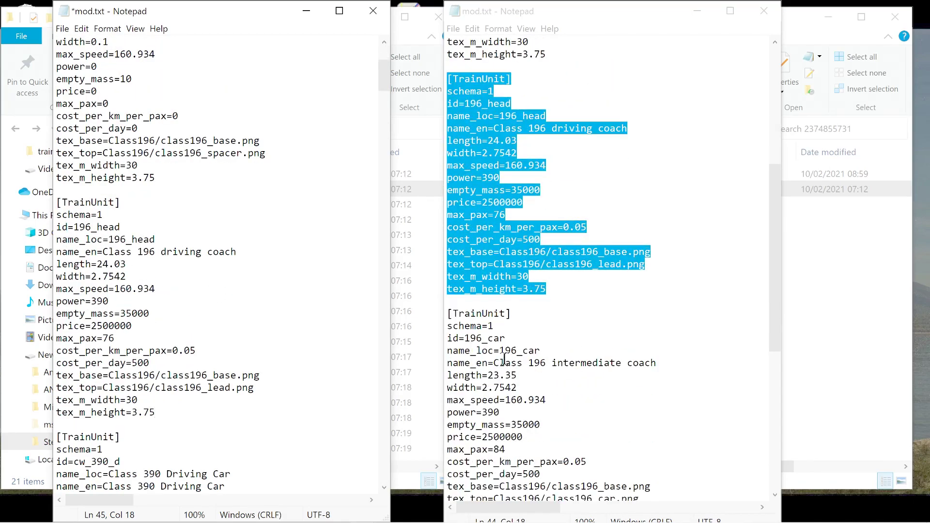
# Step: Copy the 196_car intermediate coach block and paste it after 196_head in the vanilla file
pyautogui.moveTo(448, 312); pyautogui.dragTo(559, 450)
pyautogui.scroll(-1, 590, 414)
pyautogui.scroll(-1, 597, 412)
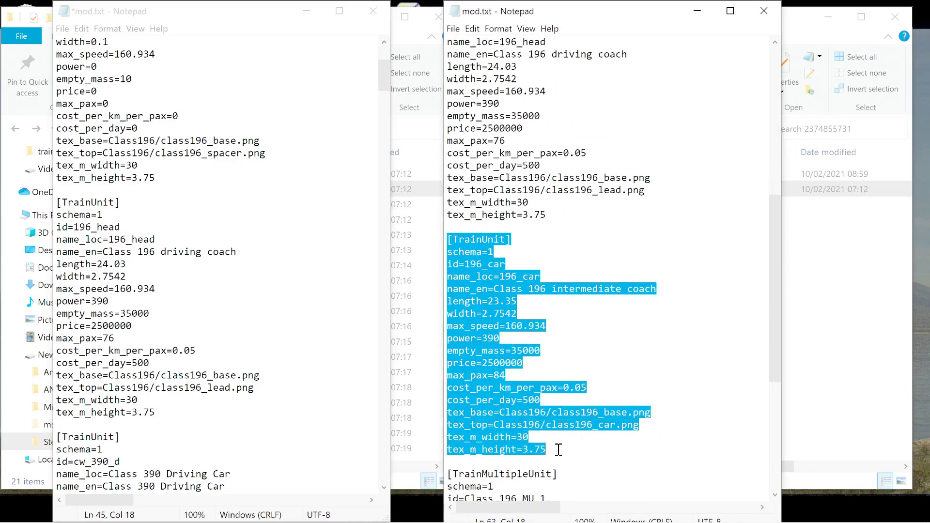
pyautogui.rightClick(485, 378)
pyautogui.click(504, 236)
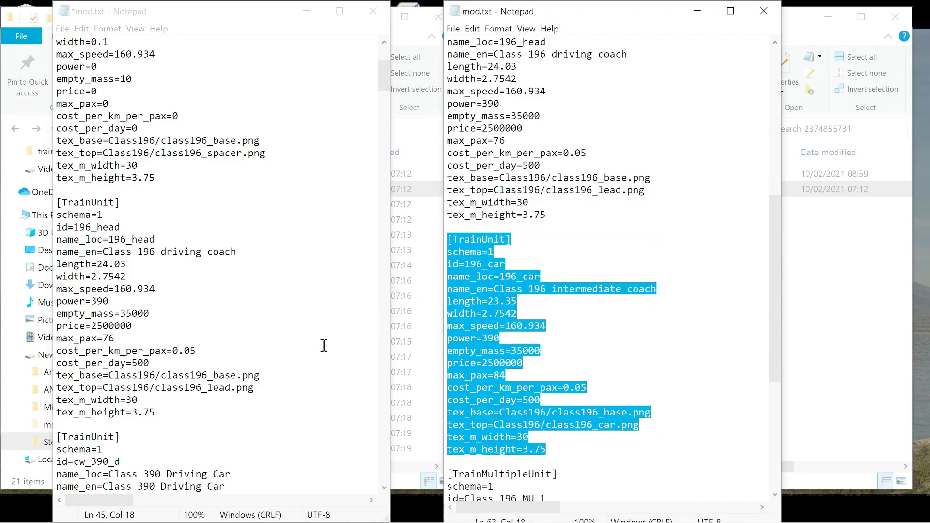
pyautogui.click(172, 416)
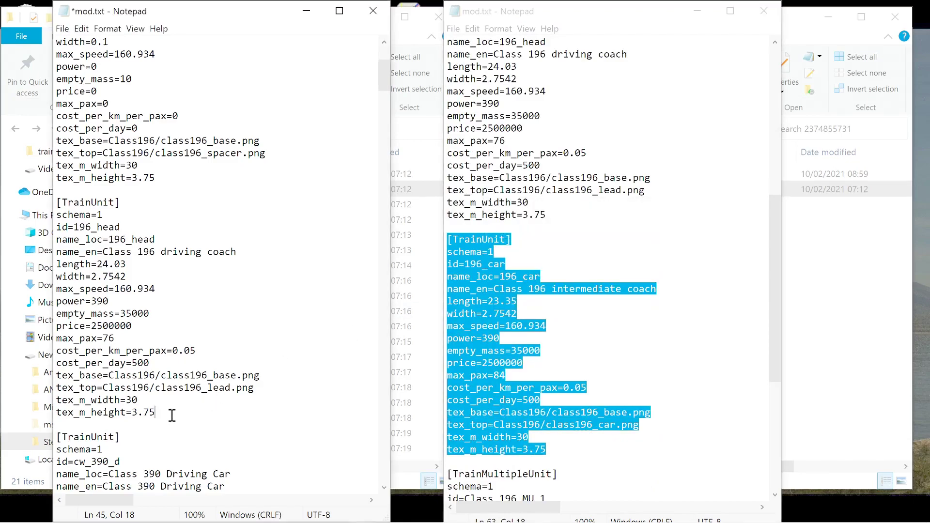
pyautogui.press('Return')
pyautogui.press('Return')
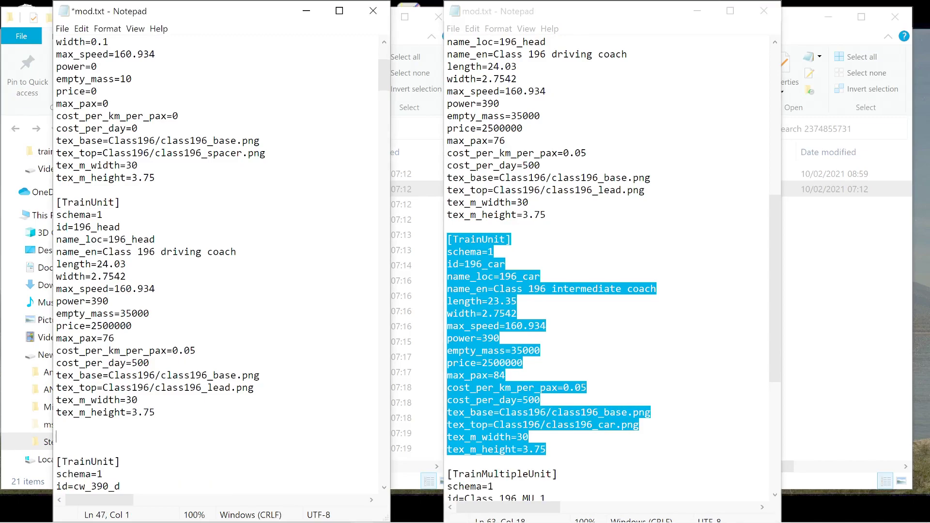
pyautogui.rightClick(70, 440)
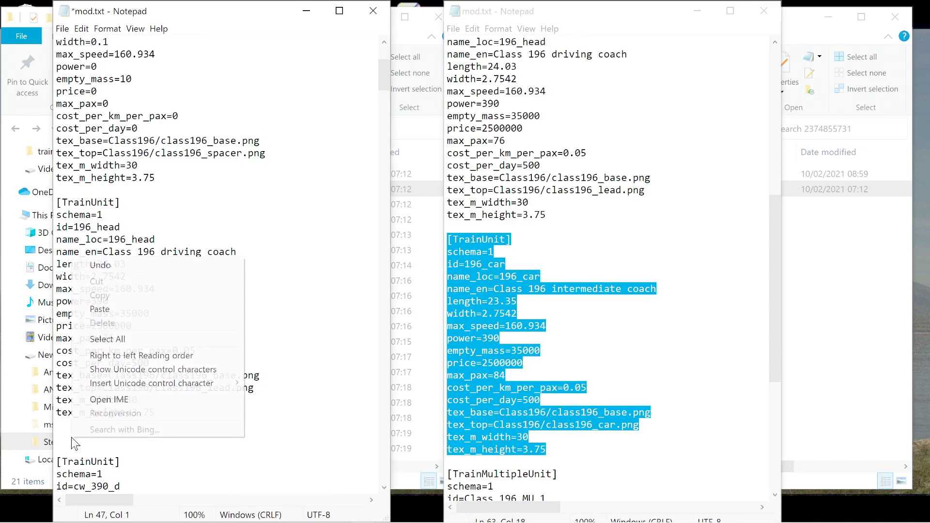
pyautogui.click(109, 310)
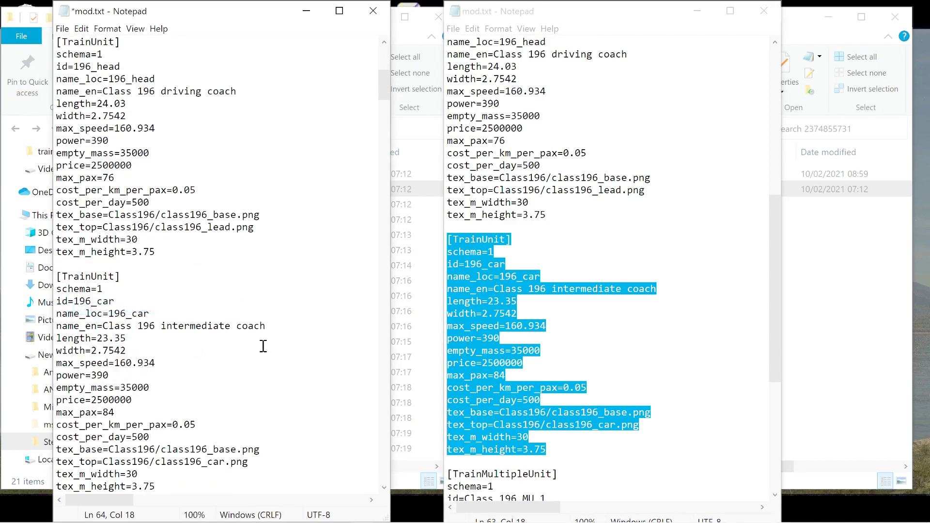
pyautogui.scroll(-4, 640, 289)
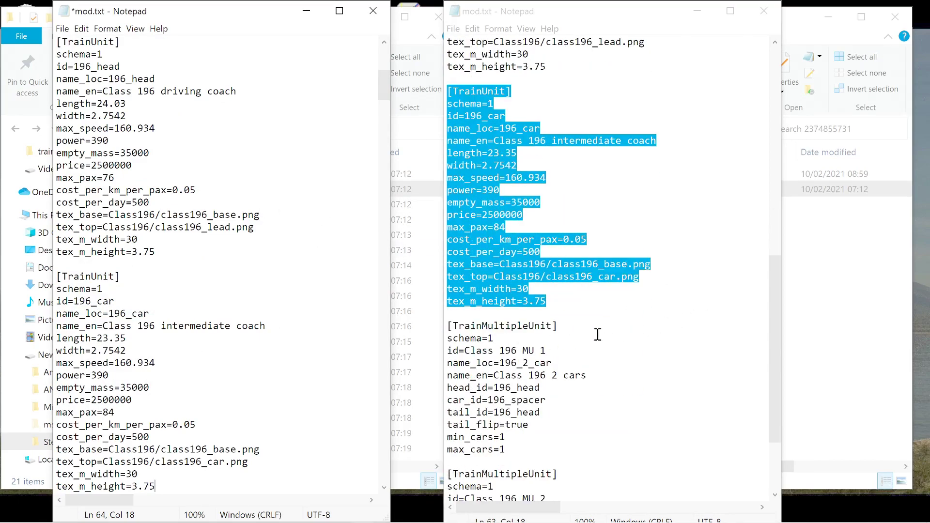
pyautogui.scroll(-1, 601, 333)
# Step: Copy the Class 196 MU 1 TrainMultipleUnit block from the Class 196 file
pyautogui.moveTo(449, 289); pyautogui.dragTo(545, 408)
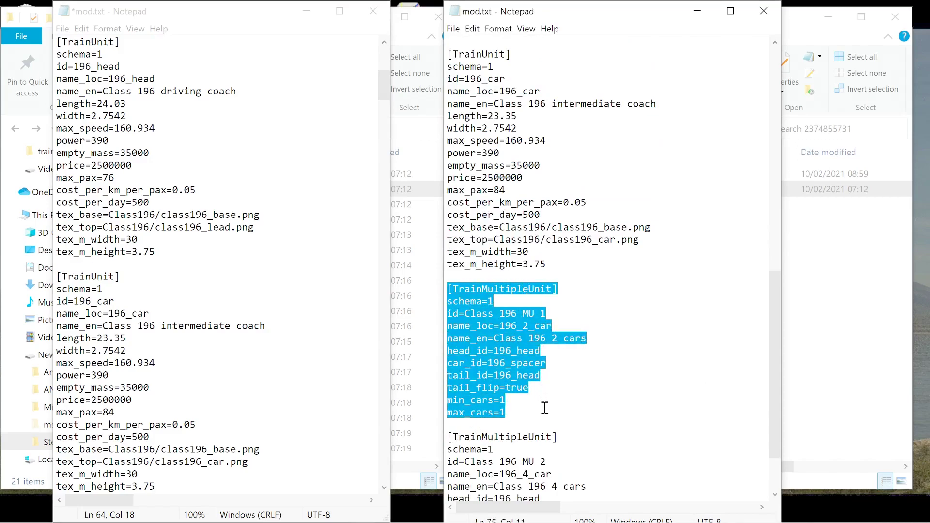
pyautogui.rightClick(492, 344)
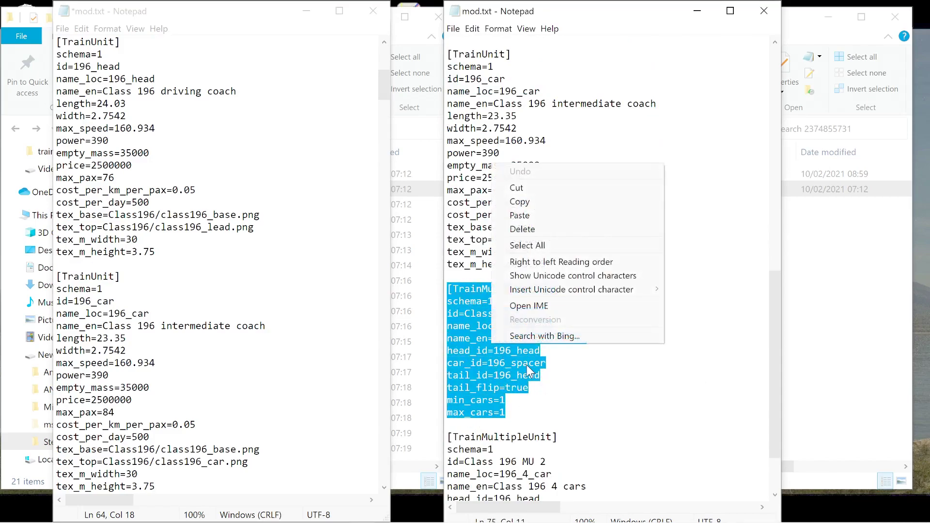
pyautogui.click(528, 207)
# Step: Paste the MU 1 block on a new line after London1992Stock, above the Pendolino
pyautogui.moveTo(385, 94); pyautogui.dragTo(391, 400)
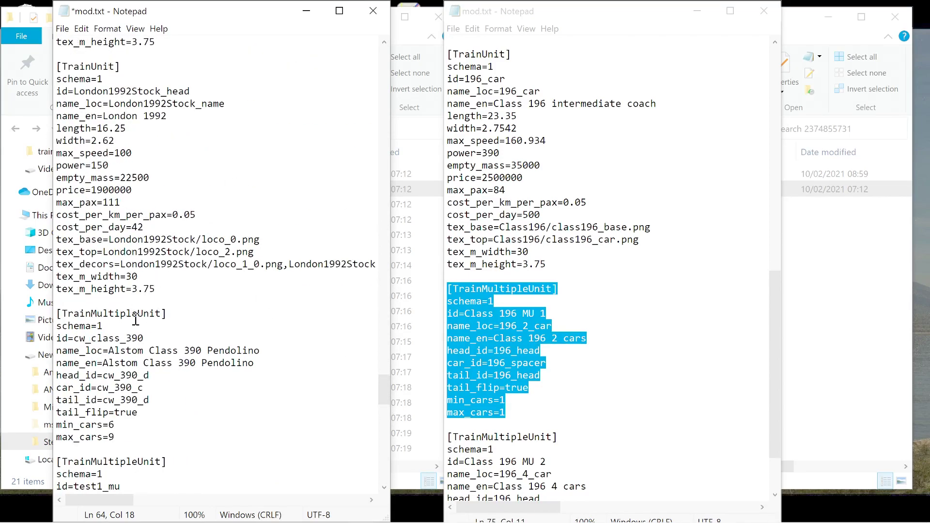
pyautogui.click(158, 293)
pyautogui.press('Return')
pyautogui.press('Return')
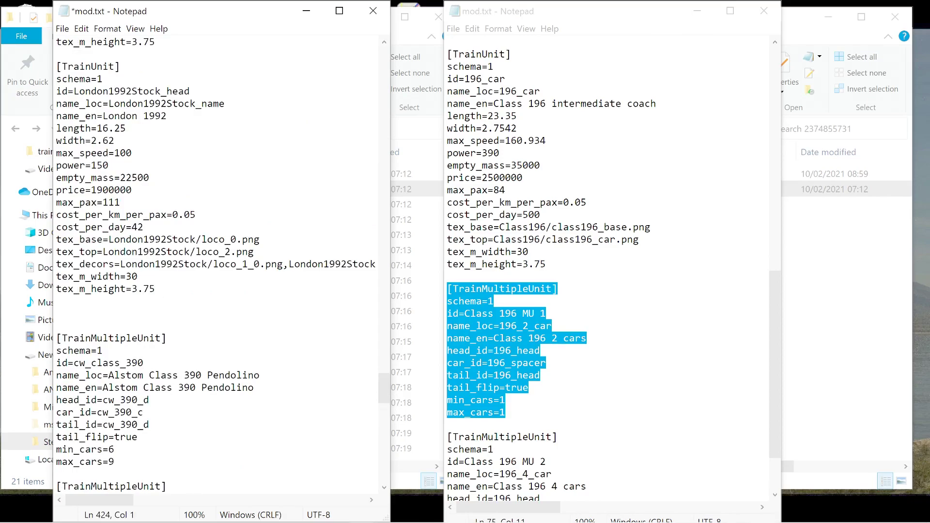
pyautogui.rightClick(86, 315)
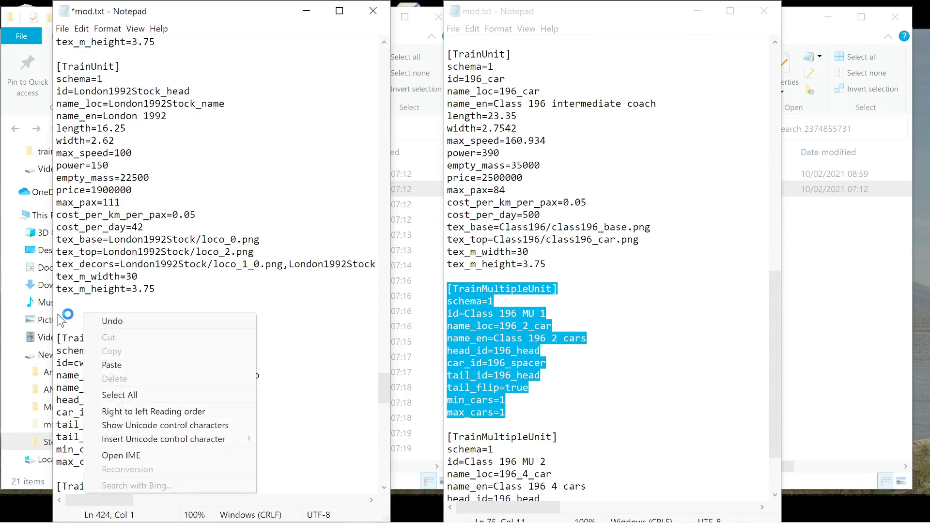
pyautogui.rightClick(292, 312)
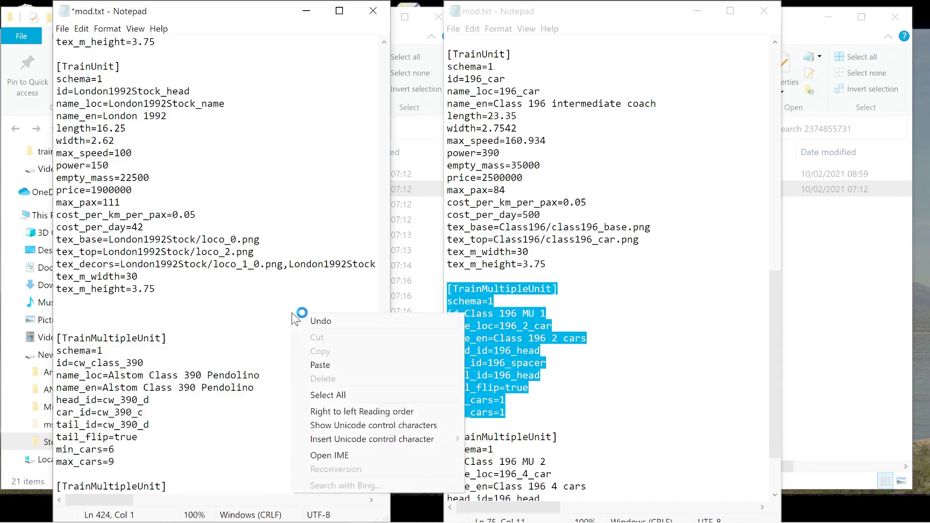
pyautogui.rightClick(57, 310)
pyautogui.click(172, 293)
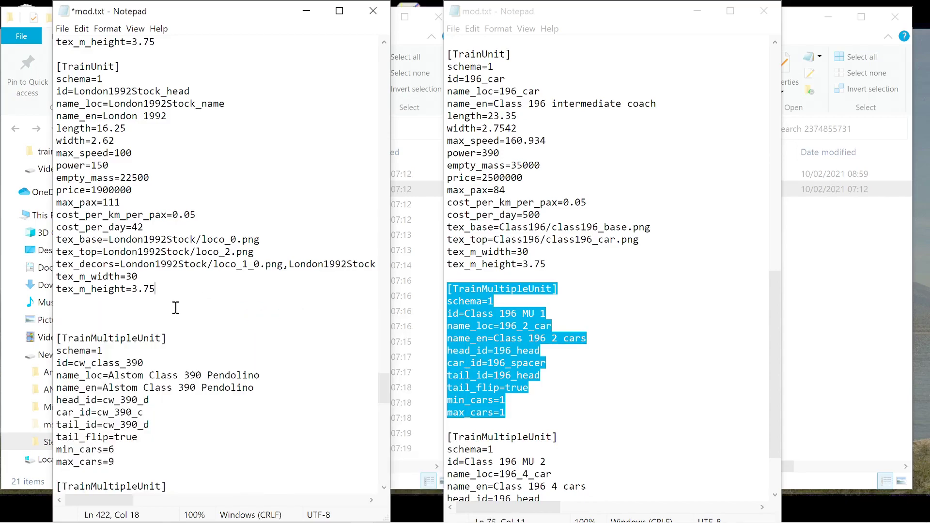
pyautogui.click(56, 311)
pyautogui.press('Delete')
pyautogui.rightClick(59, 312)
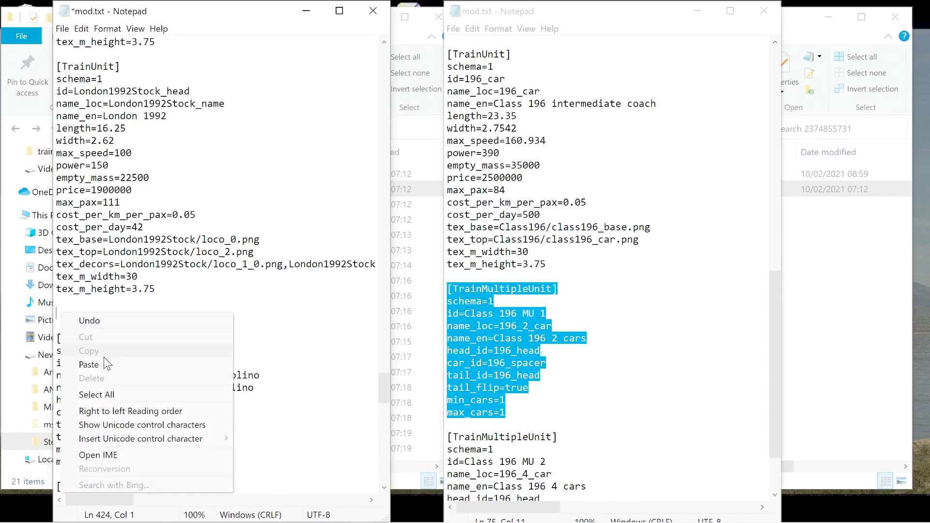
pyautogui.click(105, 363)
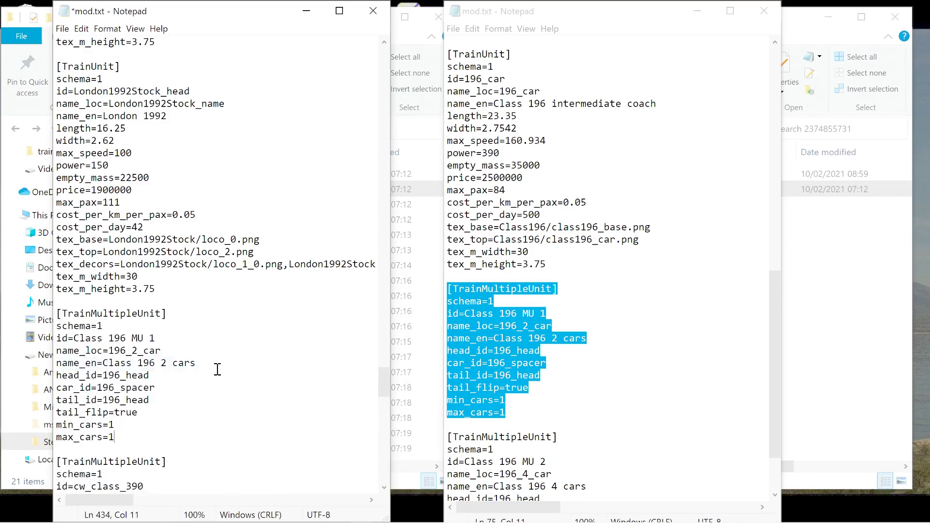
# Step: Copy the Class 196 MU 2 four-car TrainMultipleUnit block
pyautogui.scroll(-2, 589, 357)
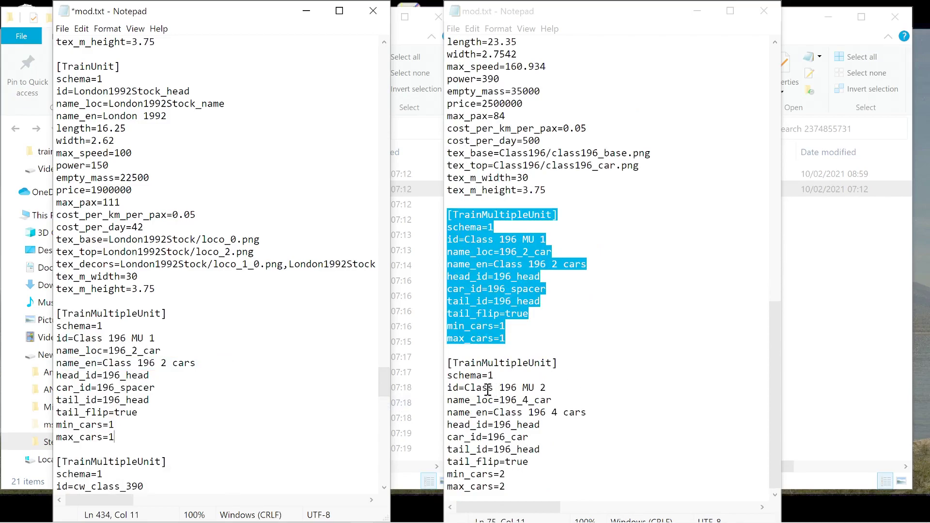
pyautogui.moveTo(447, 365); pyautogui.dragTo(563, 483)
pyautogui.rightClick(487, 442)
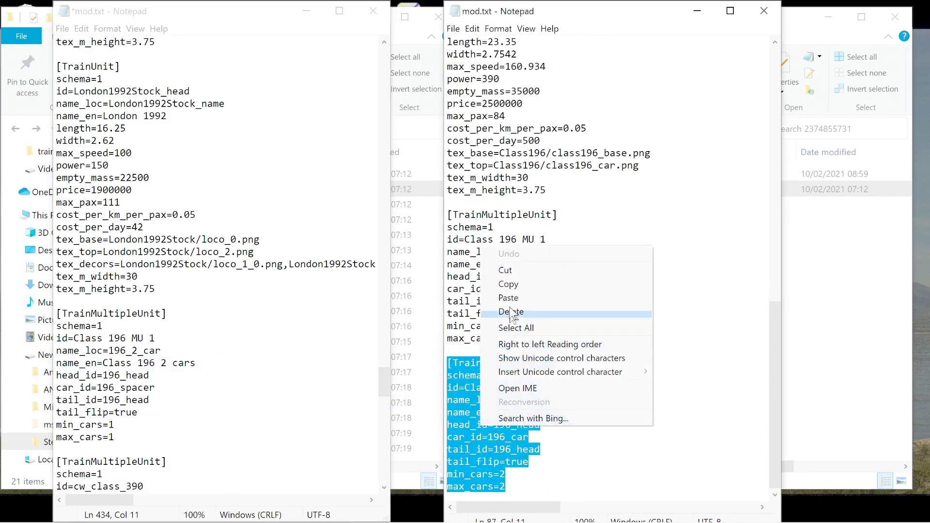
pyautogui.click(511, 285)
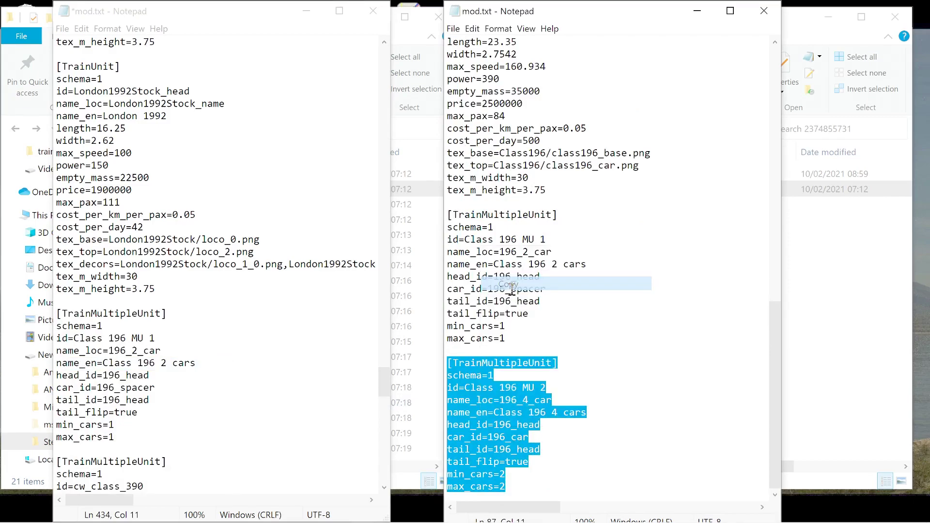
# Step: Paste MU 2 after max_cars=1 of MU 1 and close the Class 196 mod.txt
pyautogui.click(120, 439)
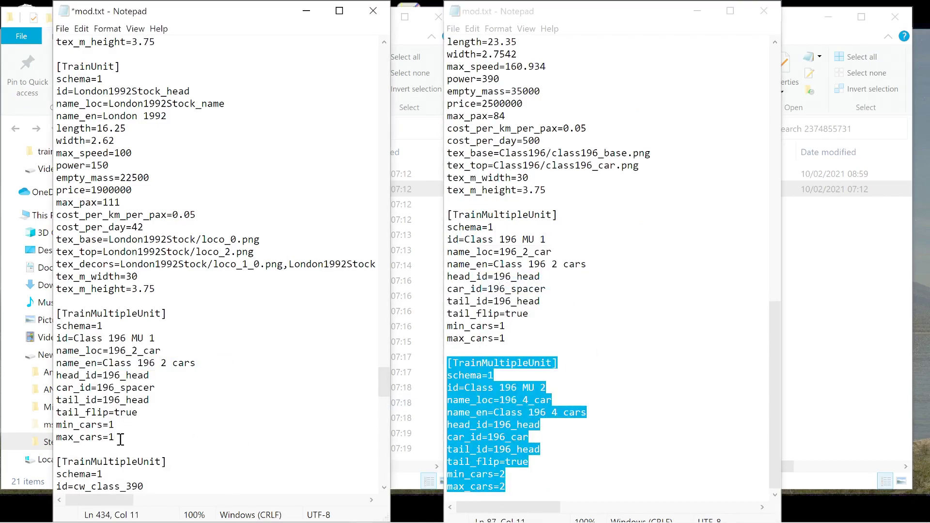
pyautogui.press('Return')
pyautogui.press('Return')
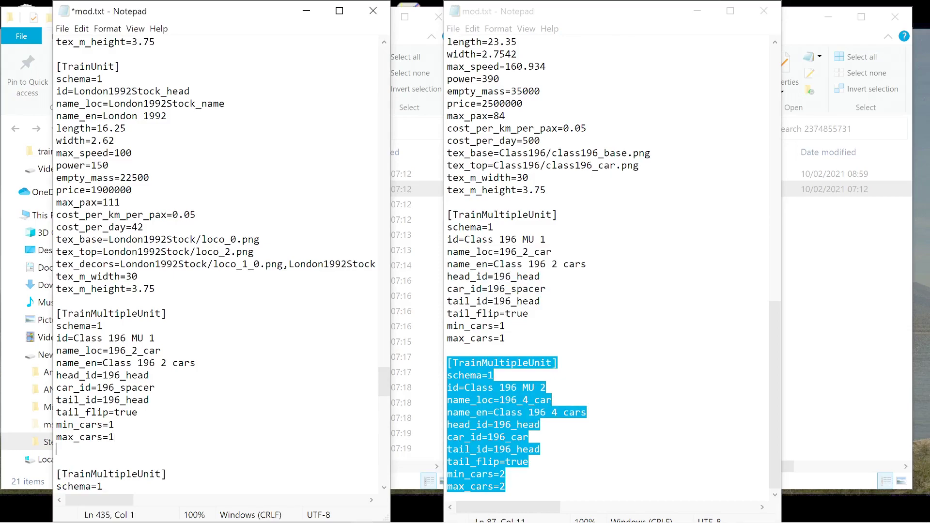
pyautogui.rightClick(65, 467)
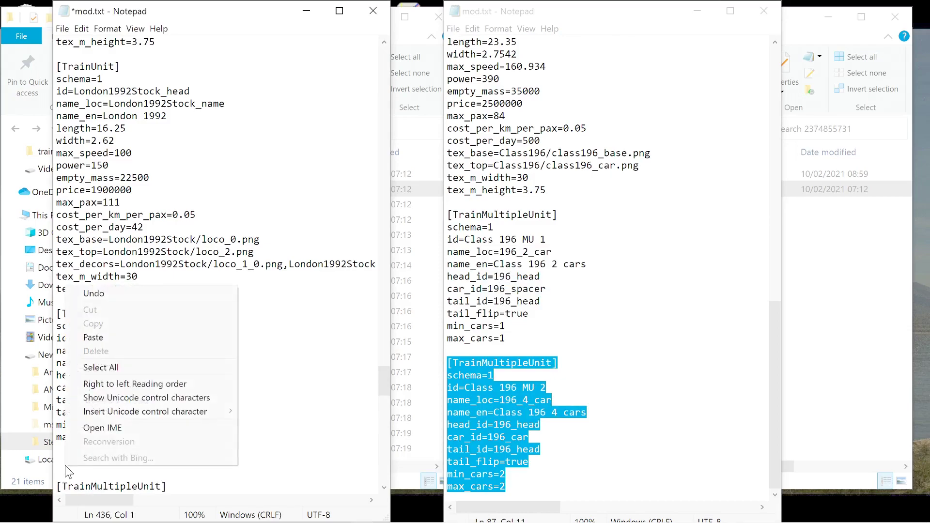
pyautogui.click(92, 338)
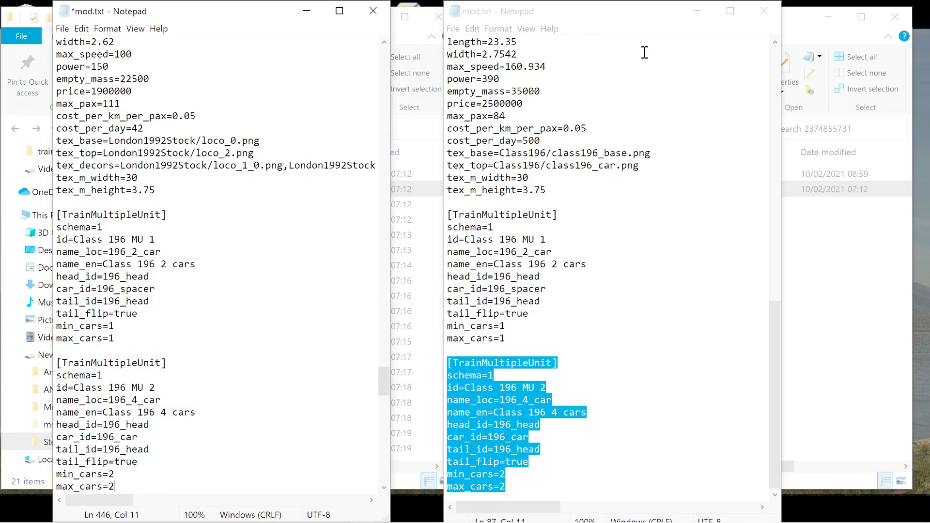
pyautogui.click(764, 11)
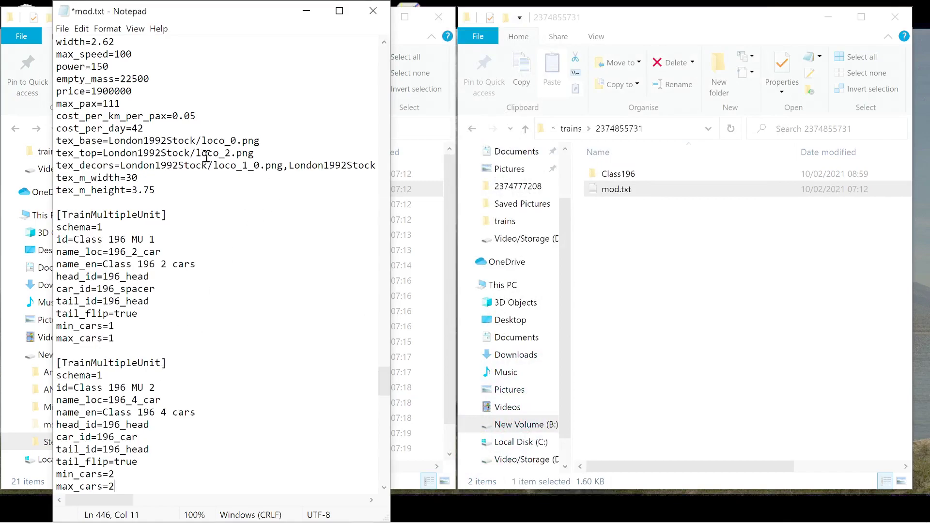
# Step: Close the mod folder window and save the merged mod.txt via File > Save
pyautogui.click(895, 17)
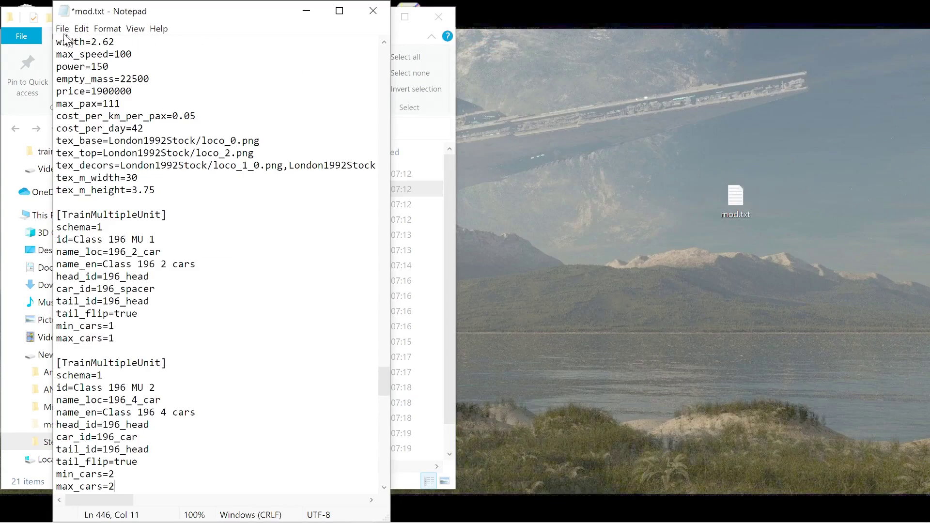
pyautogui.click(81, 29)
pyautogui.moveTo(62, 28)
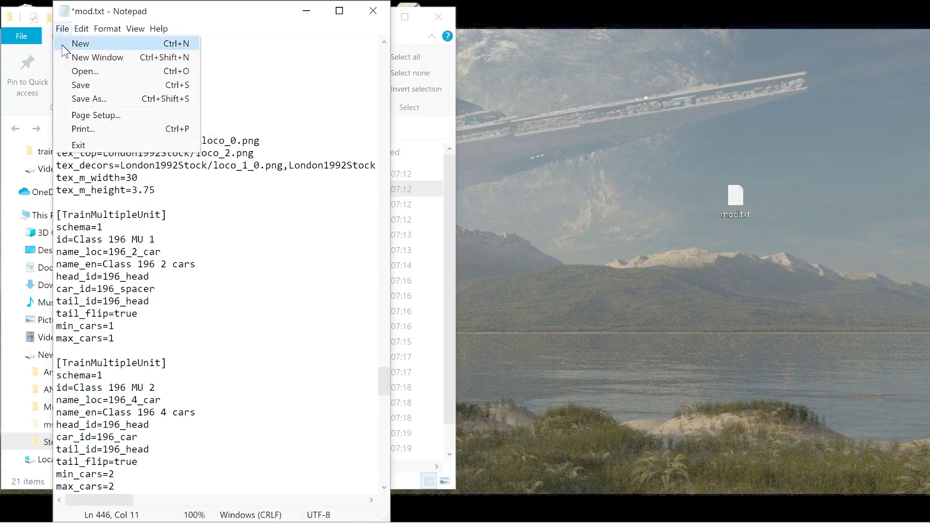
pyautogui.click(81, 85)
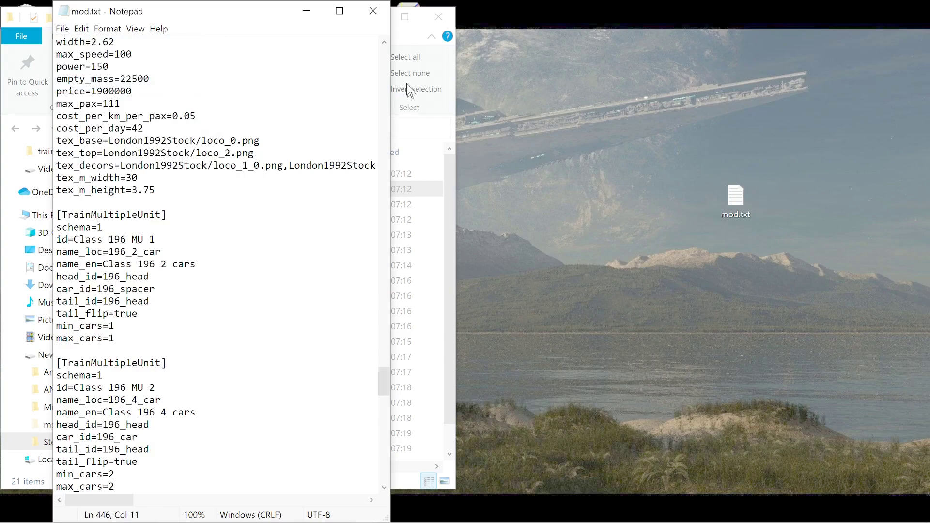
# Step: Close Notepad, reopen the desktop mod.txt to check it, then close it and Explorer
pyautogui.click(372, 11)
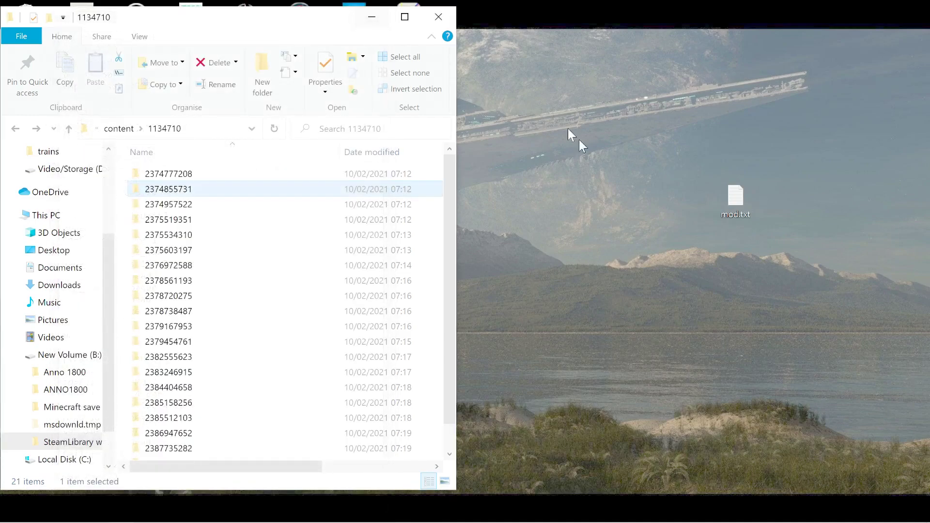
pyautogui.doubleClick(729, 196)
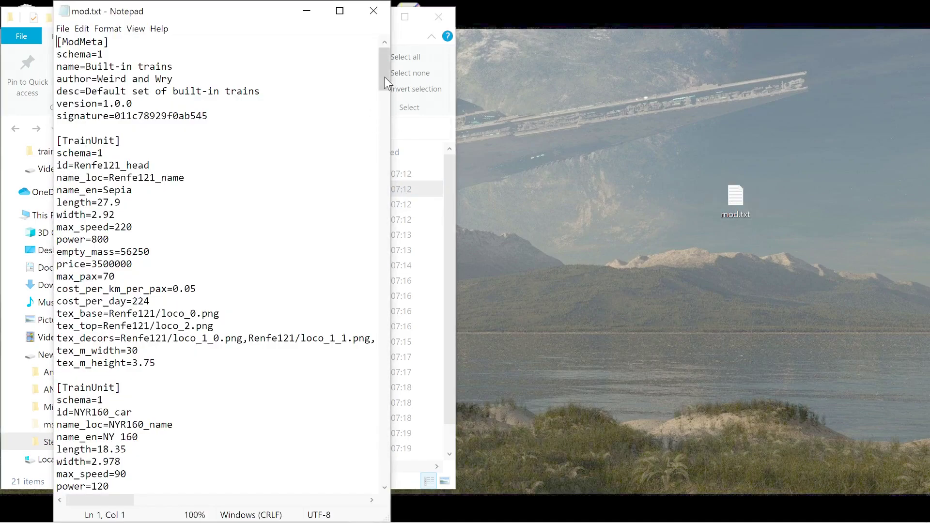
pyautogui.moveTo(385, 76)
pyautogui.mouseDown()
pyautogui.moveTo(379, 112)
pyautogui.moveTo(378, 72)
pyautogui.mouseUp()
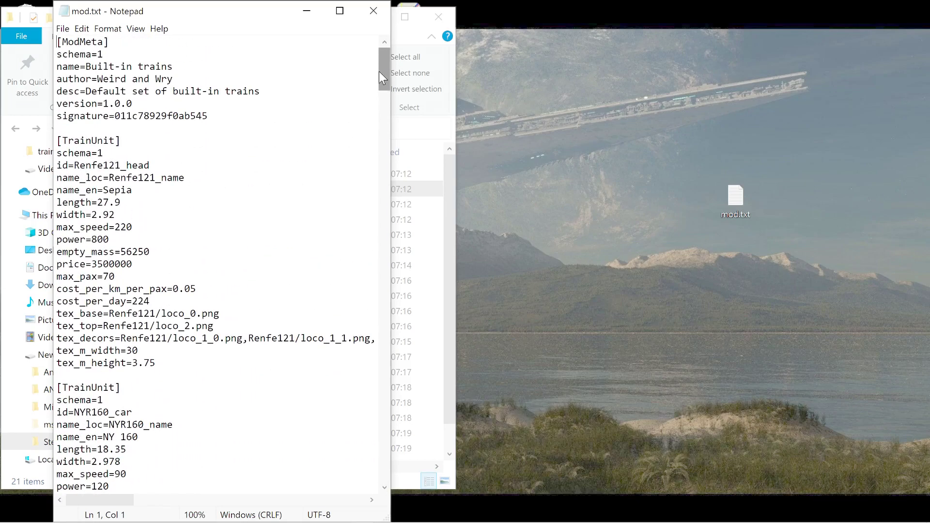
pyautogui.click(375, 6)
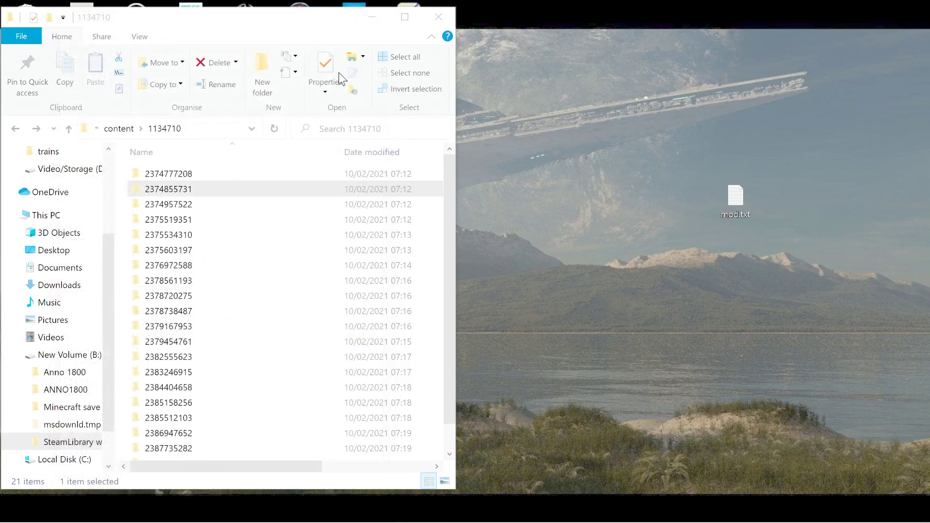
pyautogui.click(431, 20)
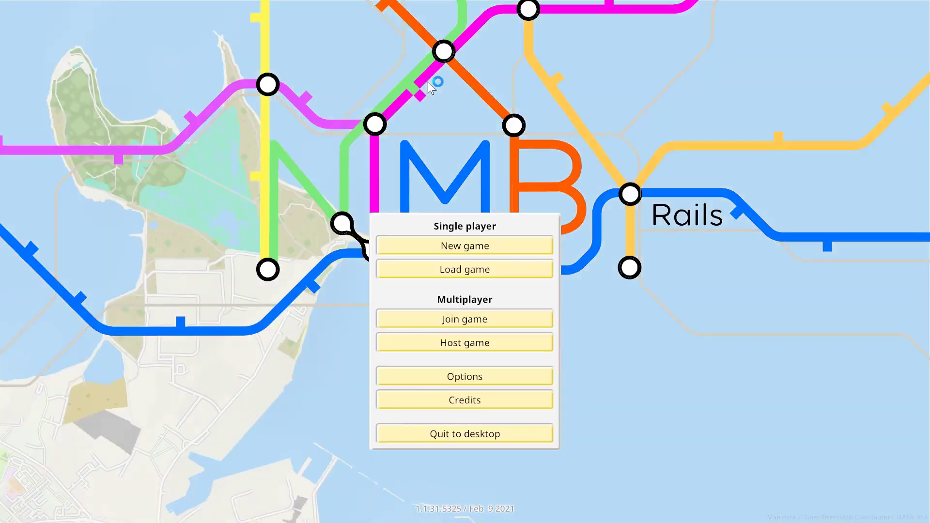
# Step: Load the 'UK Trains perth' saved game
pyautogui.click(455, 273)
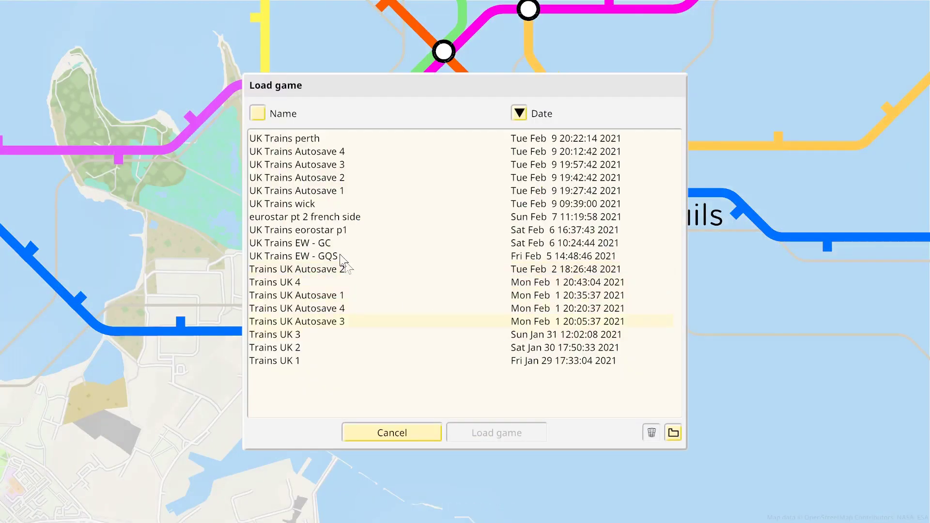
pyautogui.click(295, 140)
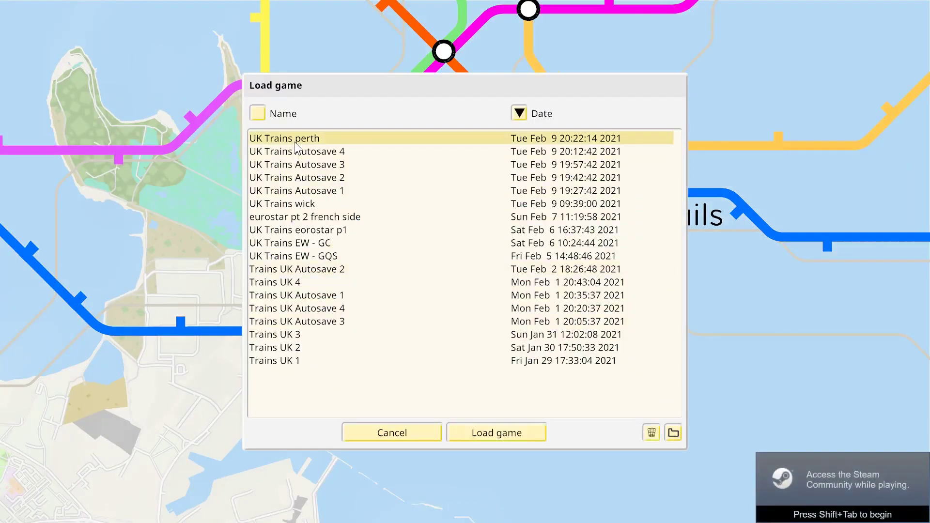
pyautogui.click(481, 438)
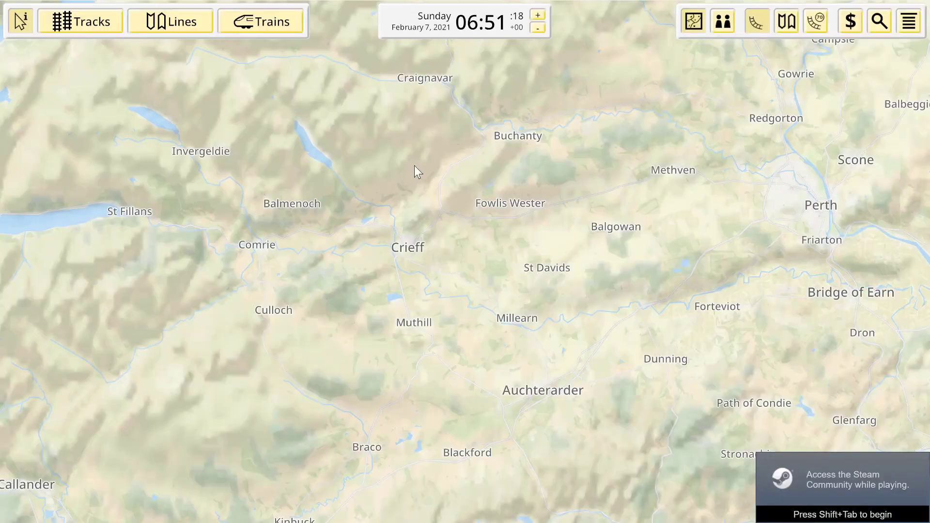
# Step: Bring up the Trains list and the '+ train' purchase panel, then close them
pyautogui.click(274, 24)
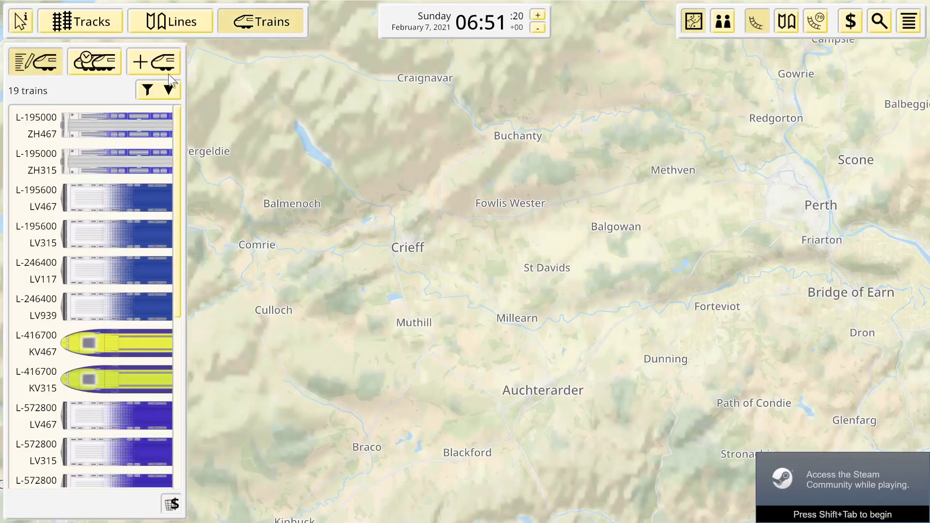
pyautogui.click(168, 72)
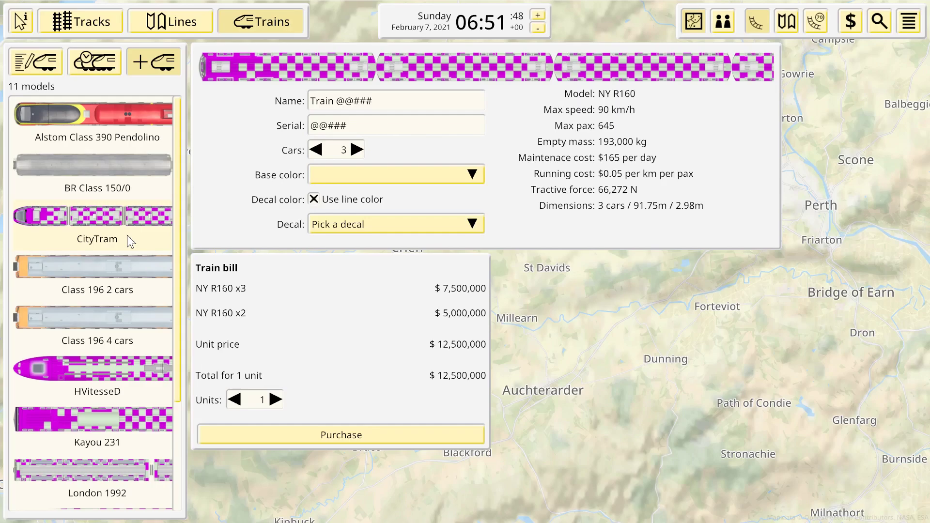
pyautogui.click(30, 30)
# Step: Select the Alstom Class 390 Pendolino and try 6 to 8 cars, settling on 6
pyautogui.scroll(-3, 446, 208)
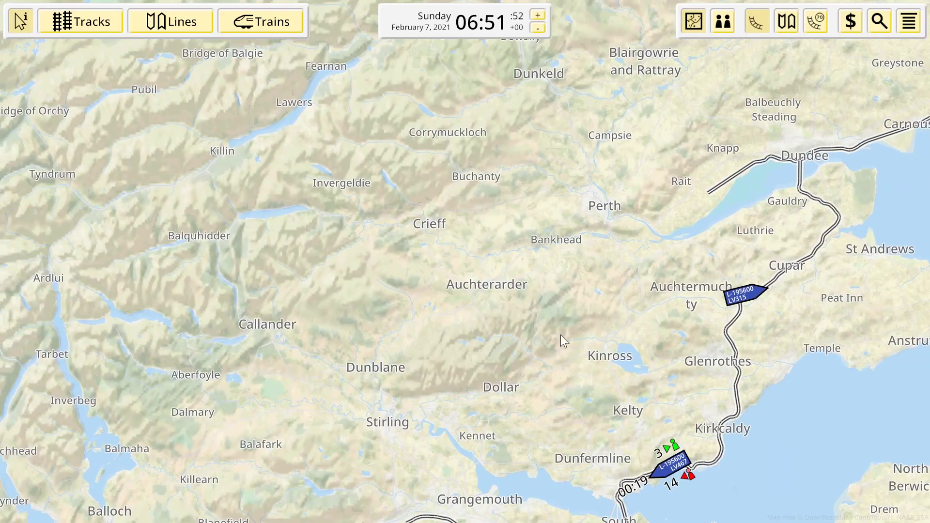
pyautogui.moveTo(560, 335); pyautogui.dragTo(521, 219)
pyautogui.click(261, 21)
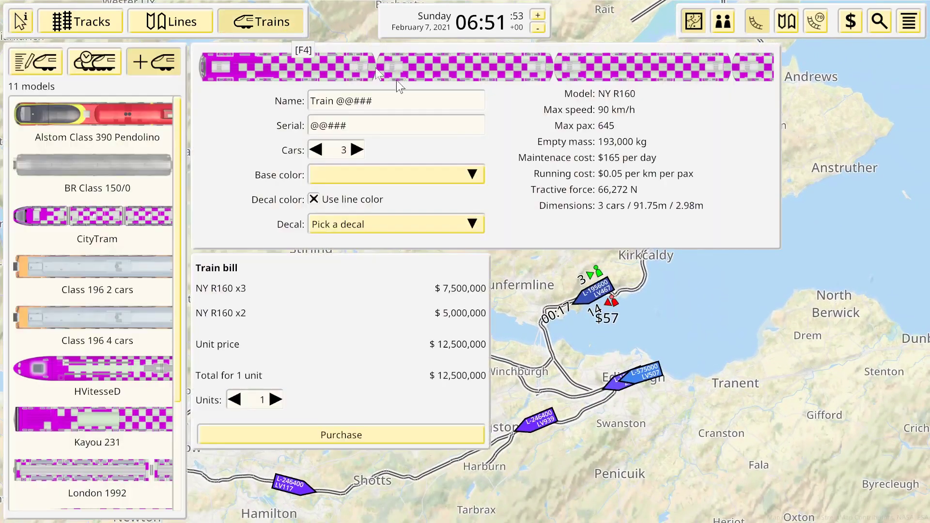
pyautogui.click(155, 127)
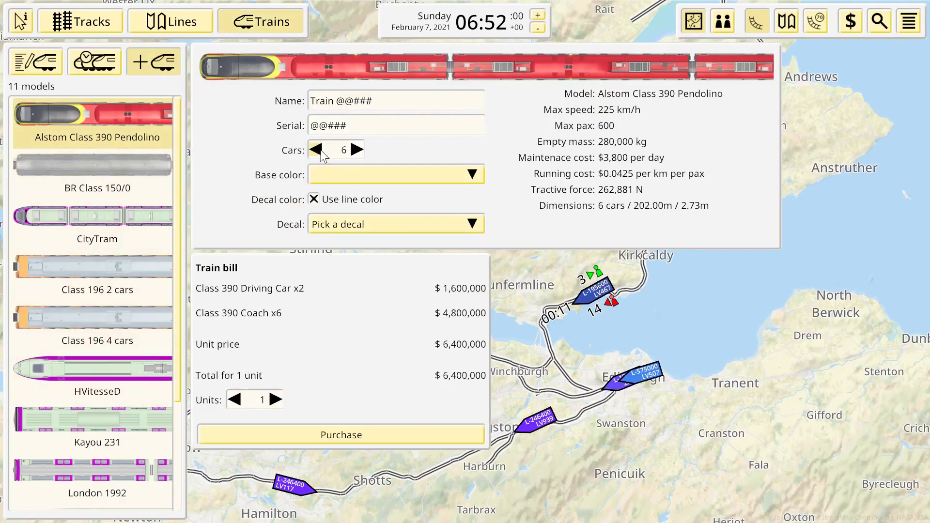
pyautogui.click(359, 150)
pyautogui.click(359, 150)
pyautogui.click(359, 150)
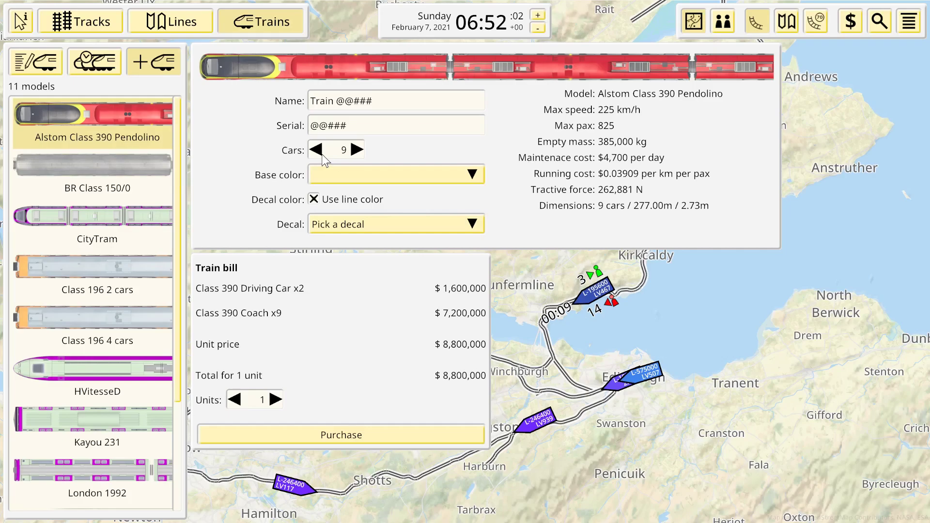
pyautogui.click(320, 154)
pyautogui.click(320, 154)
pyautogui.click(320, 154)
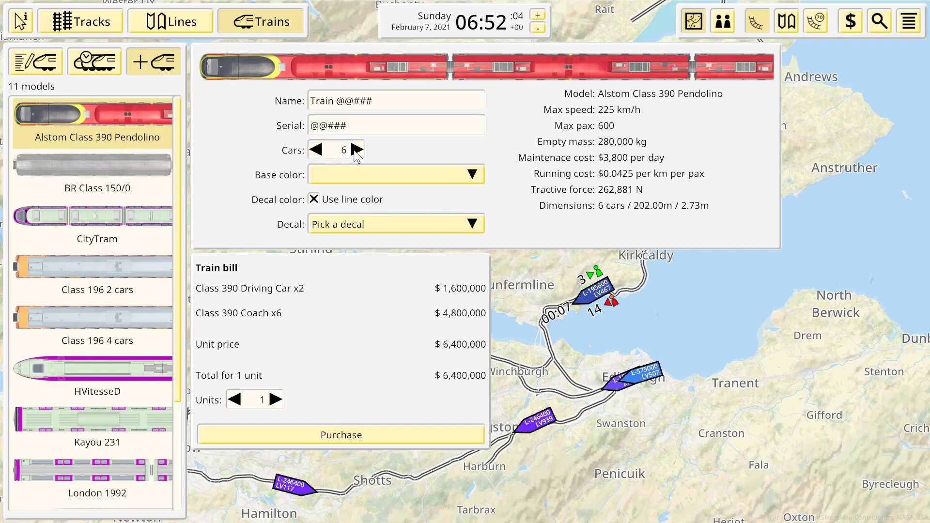
pyautogui.click(357, 152)
pyautogui.click(357, 151)
pyautogui.click(357, 152)
pyautogui.click(313, 152)
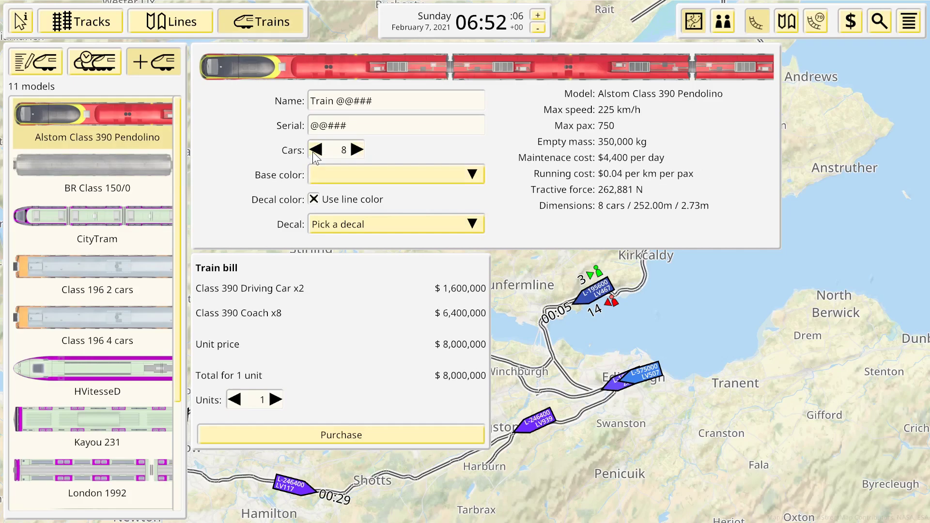
pyautogui.click(313, 152)
pyautogui.click(313, 152)
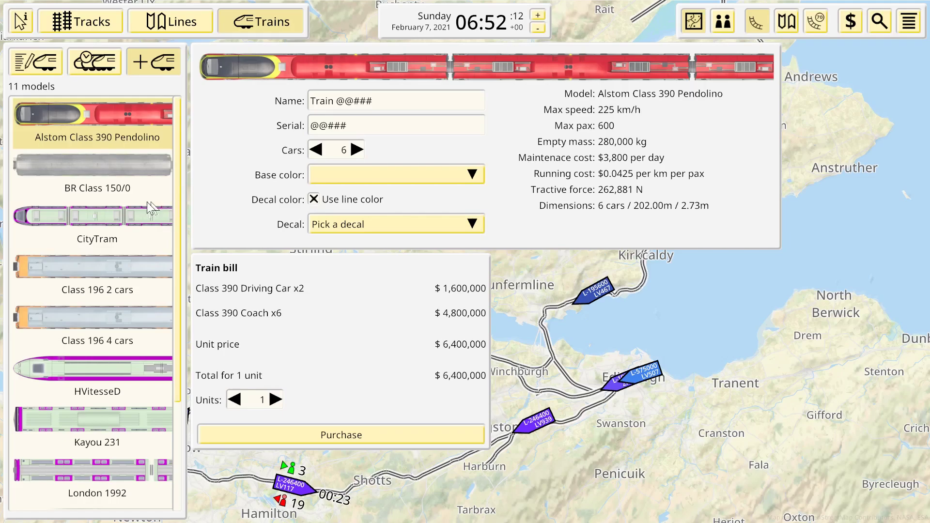
# Step: Preview BR Class 150/0, Class 196 2 cars and Class 196 4 cars, checking decals
pyautogui.click(105, 175)
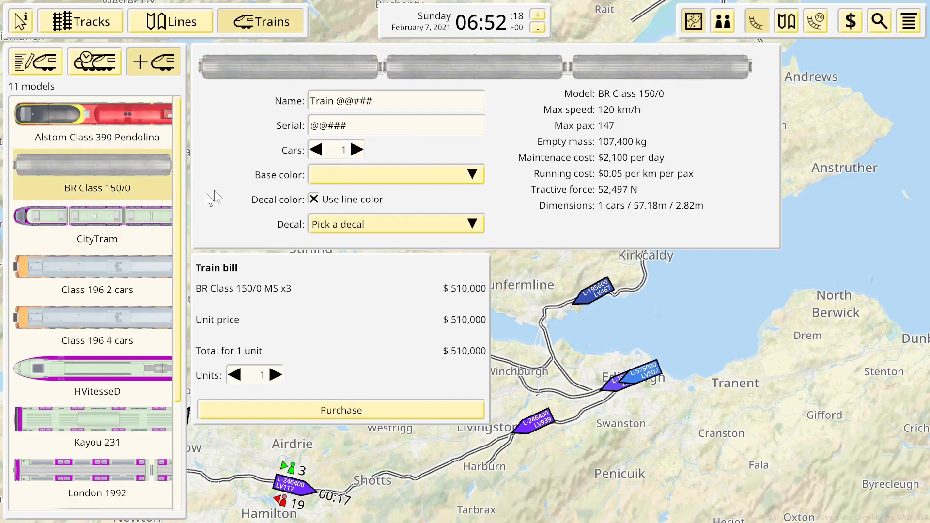
pyautogui.scroll(-2, 127, 239)
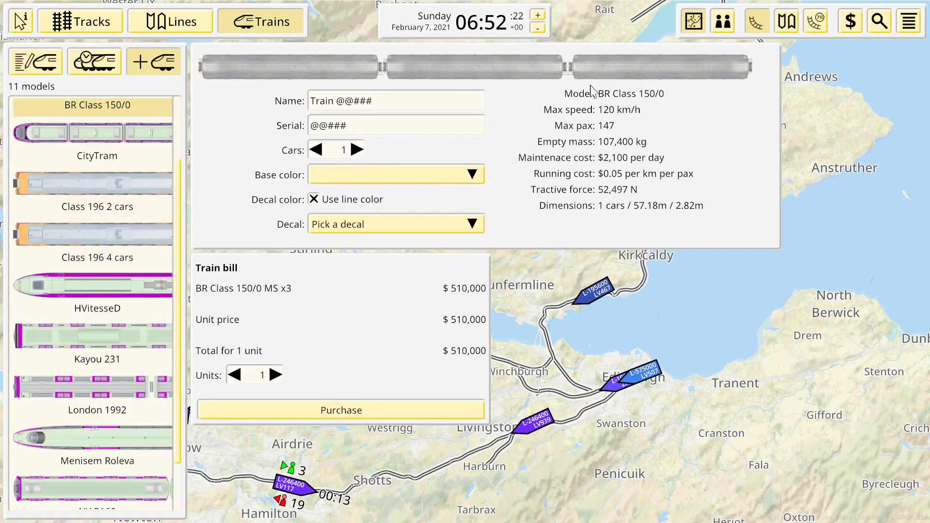
pyautogui.click(105, 185)
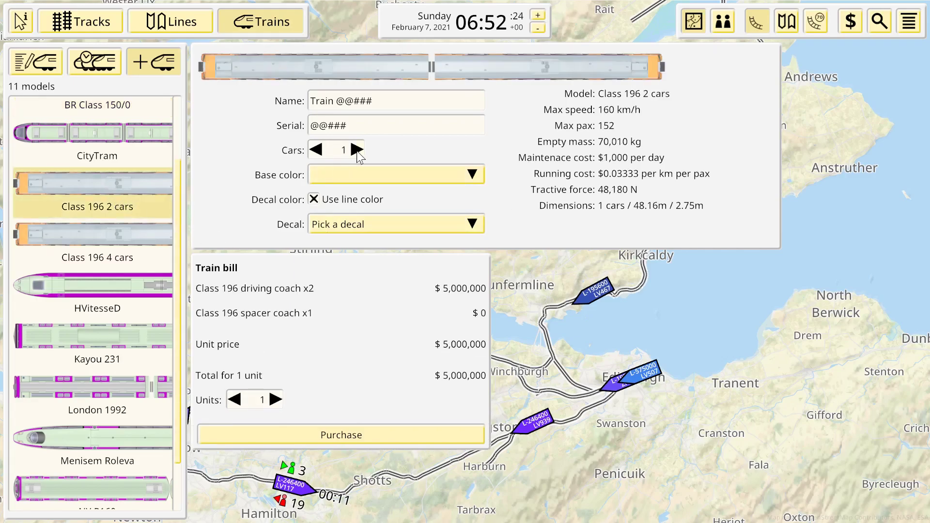
pyautogui.click(144, 232)
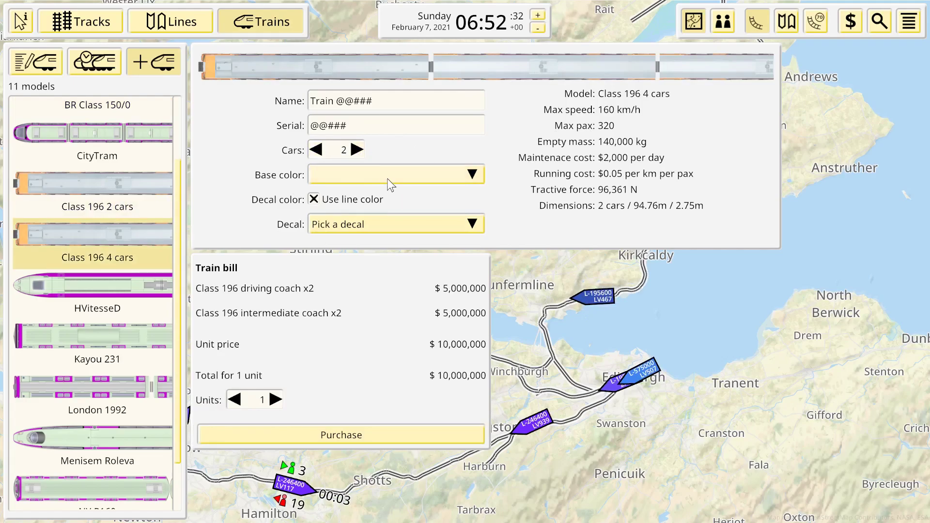
pyautogui.click(346, 224)
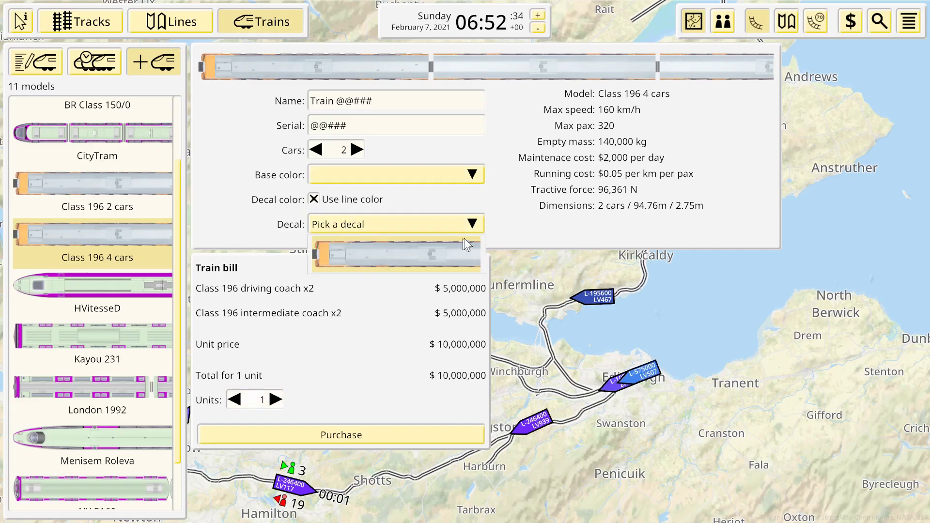
pyautogui.click(510, 227)
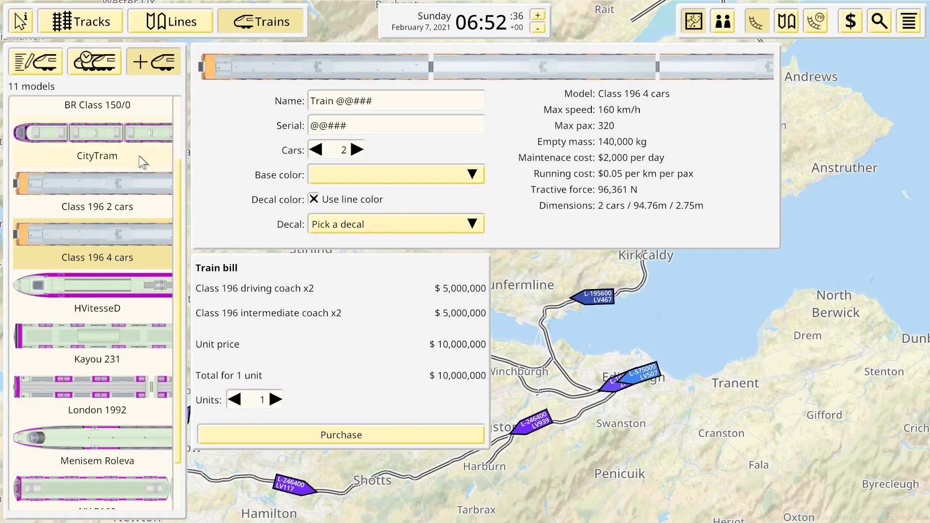
# Step: Scroll through the model list and switch back to the Alstom Class 390 Pendolino
pyautogui.scroll(2, 130, 152)
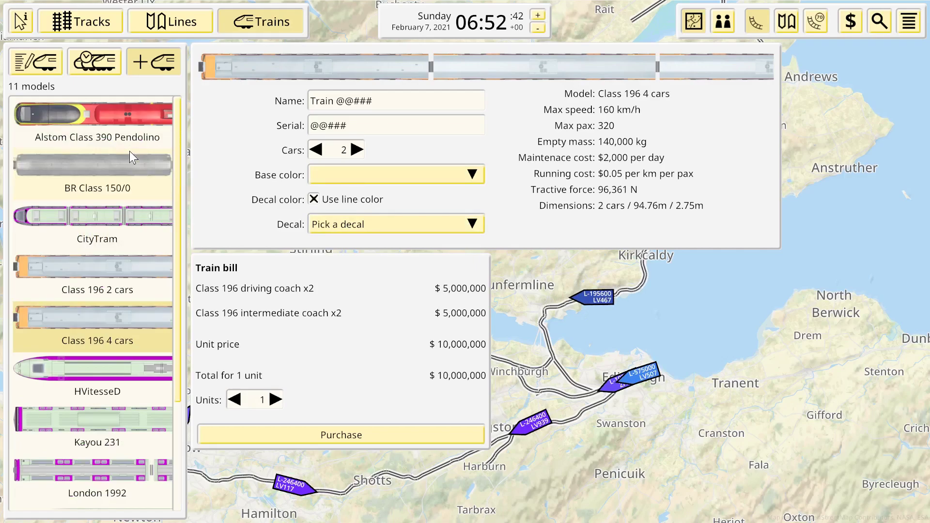
pyautogui.scroll(-2, 124, 254)
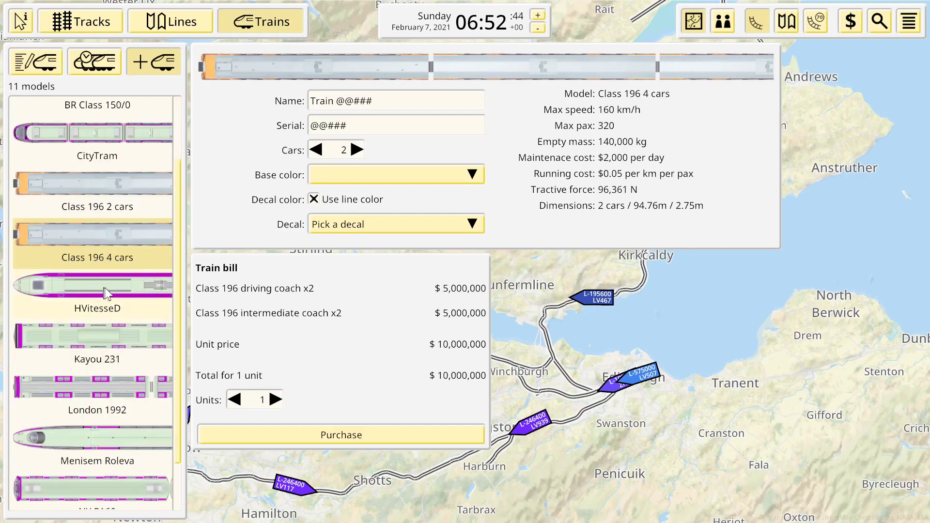
pyautogui.scroll(-2, 97, 323)
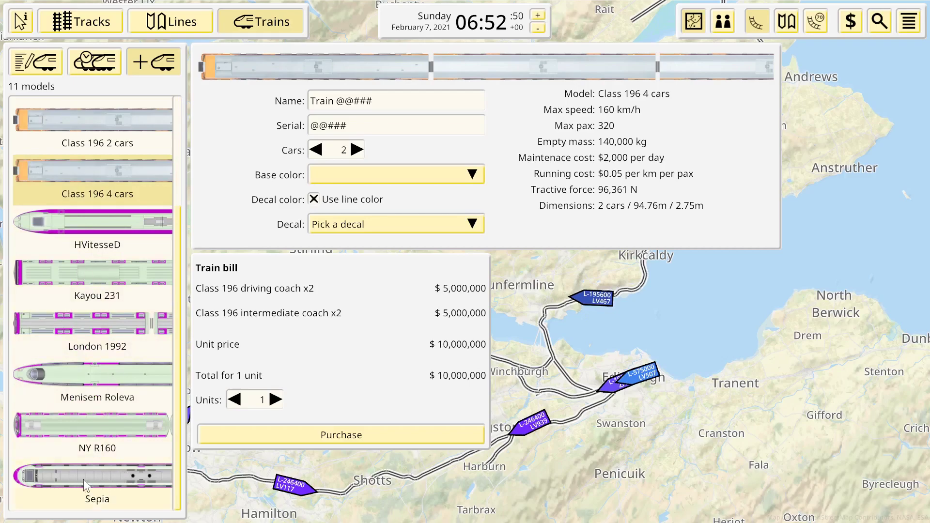
pyautogui.scroll(5, 86, 479)
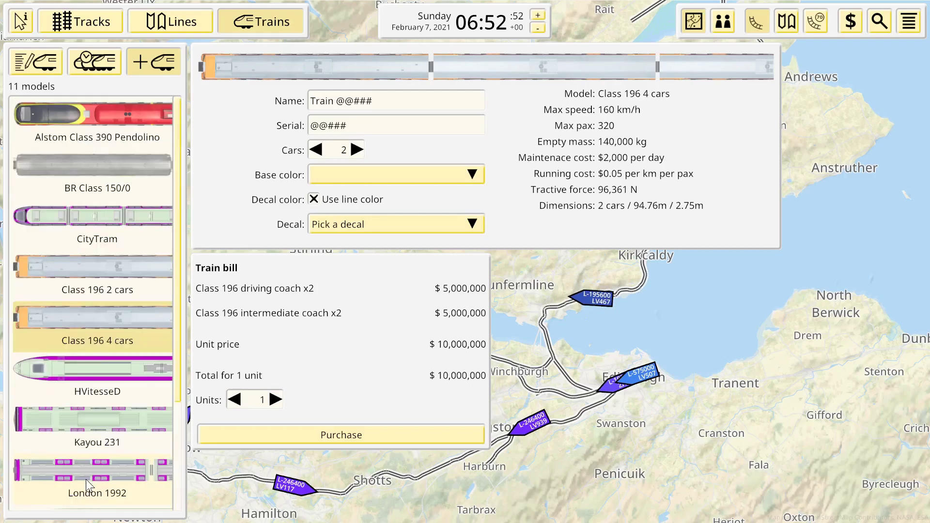
pyautogui.scroll(-3, 106, 146)
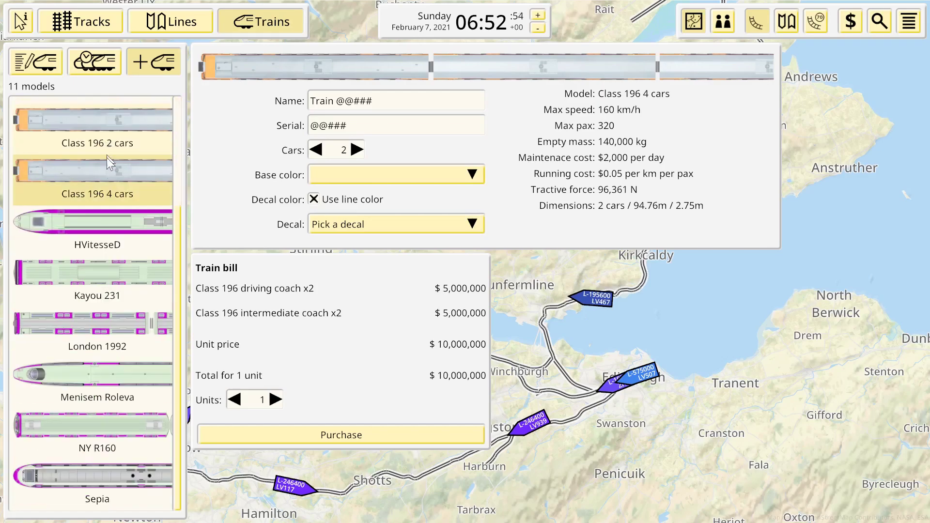
pyautogui.scroll(3, 114, 436)
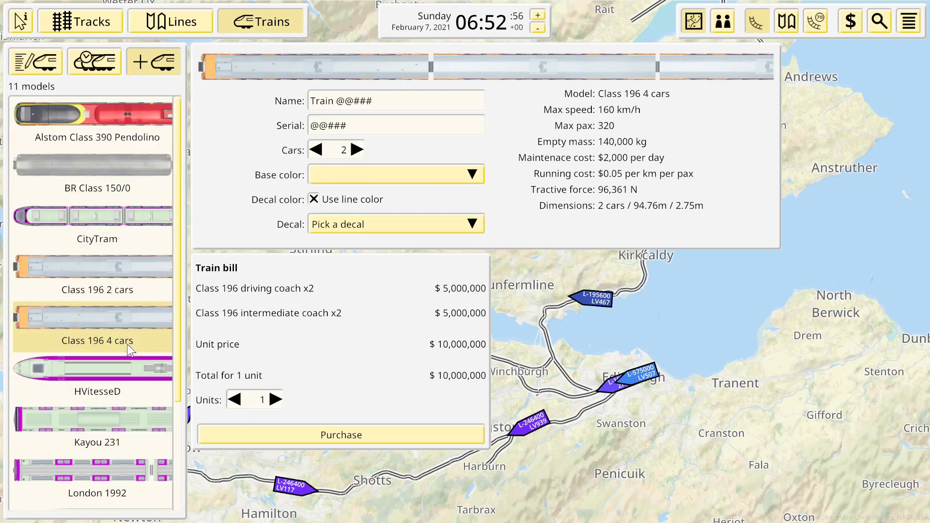
pyautogui.scroll(-3, 129, 145)
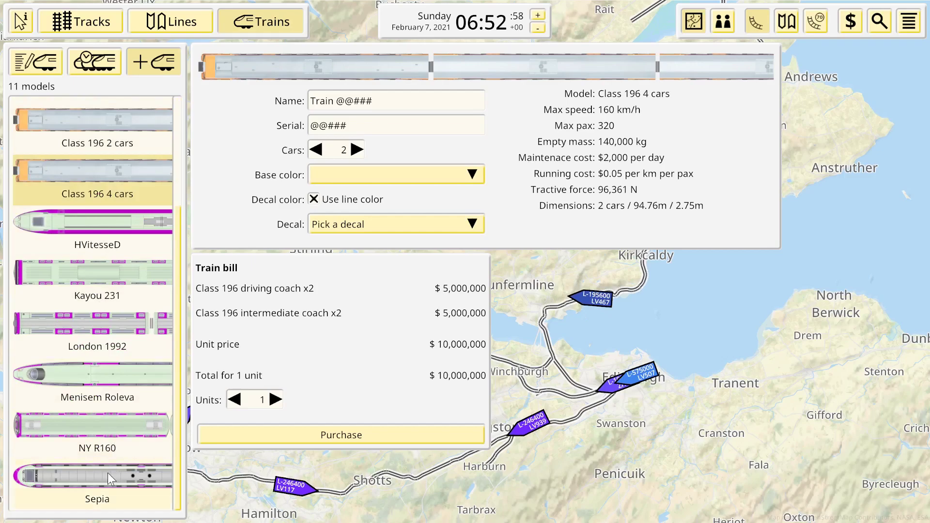
pyautogui.scroll(3, 114, 376)
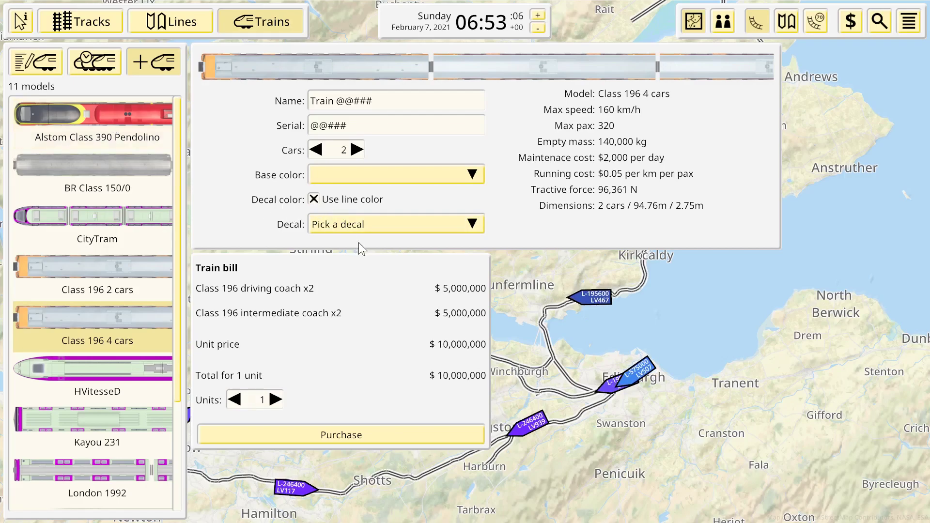
pyautogui.click(175, 140)
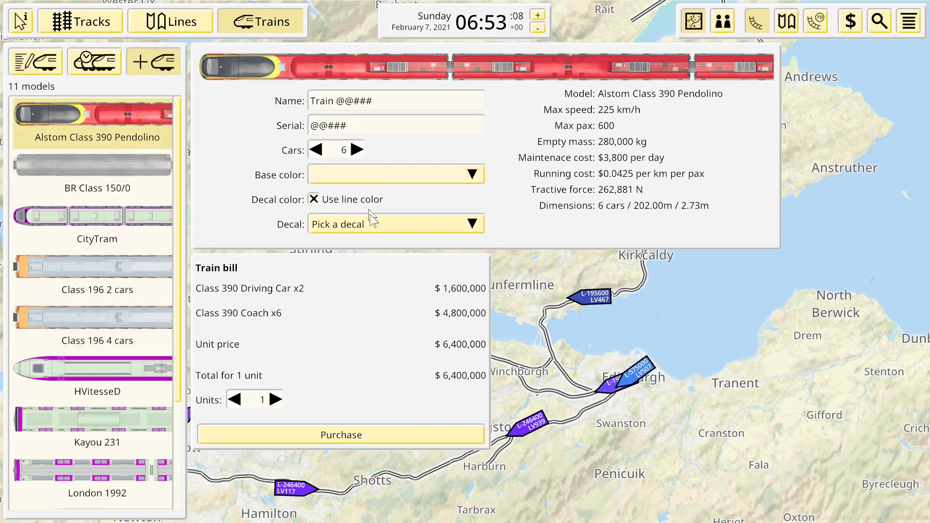
# Step: Buy one six-car Pendolino, leaving its base colour unchanged
pyautogui.click(352, 436)
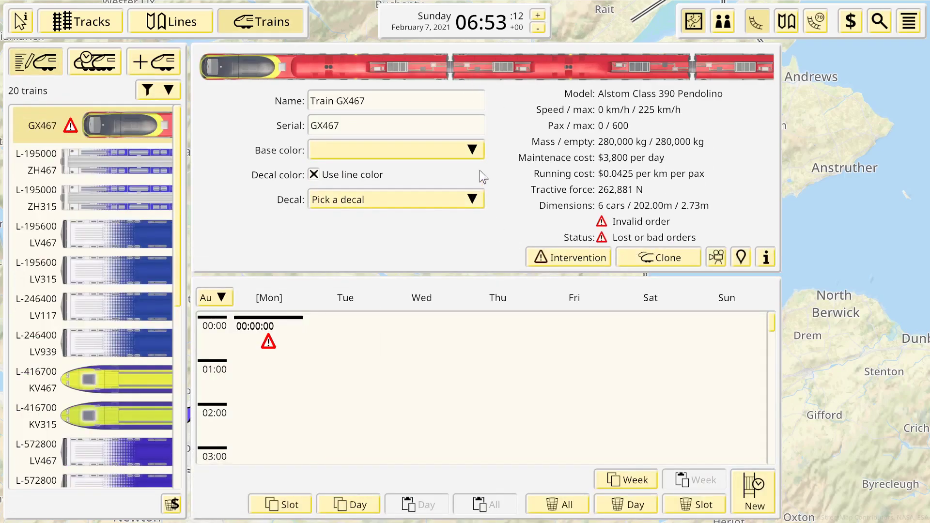
pyautogui.click(471, 151)
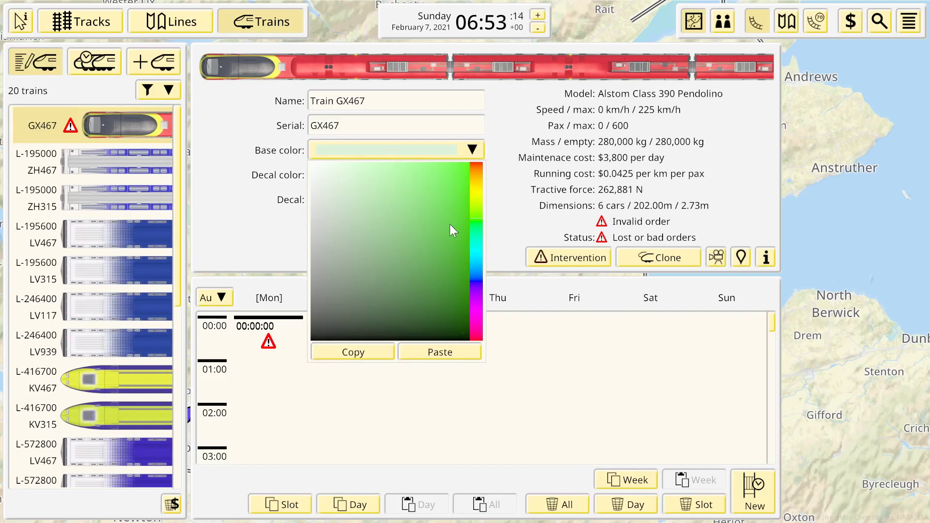
pyautogui.click(509, 161)
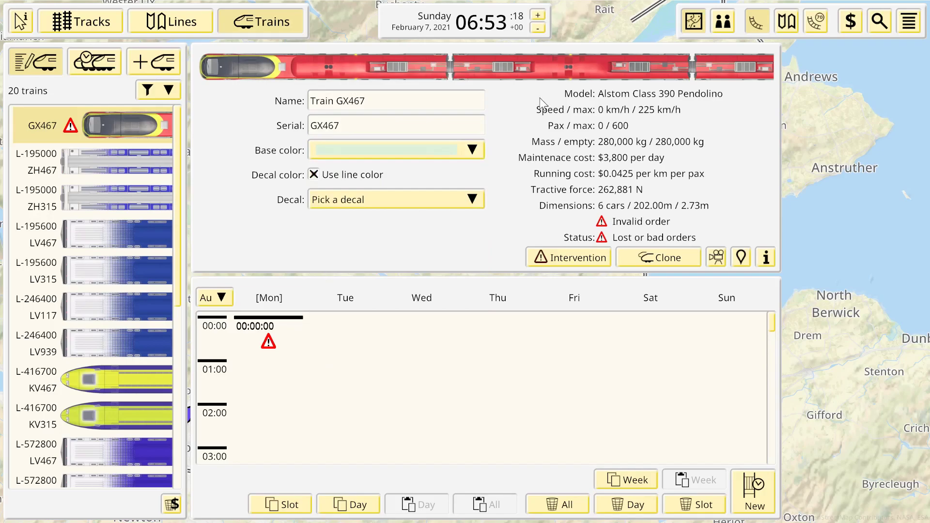
# Step: Assign the Monday slot to the BR/SNCF Eurostar London - Paris line and return to the map
pyautogui.click(298, 325)
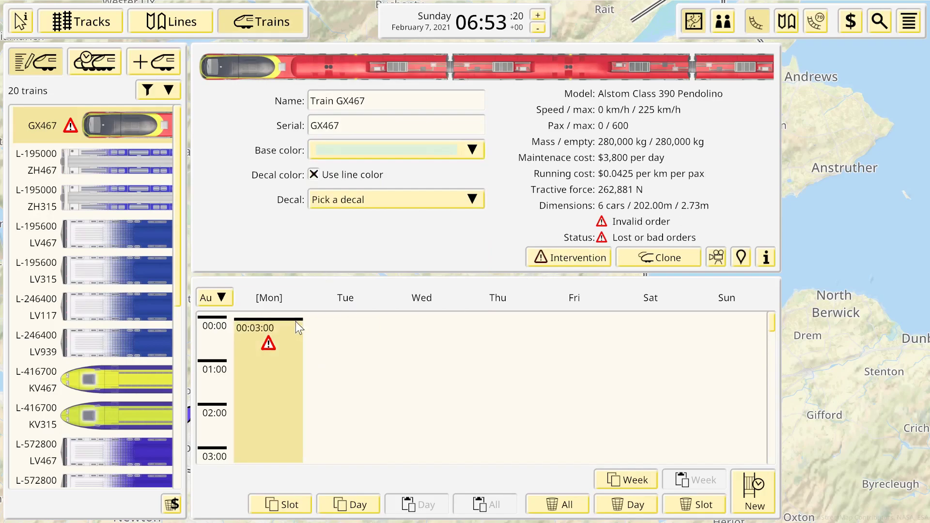
pyautogui.click(655, 294)
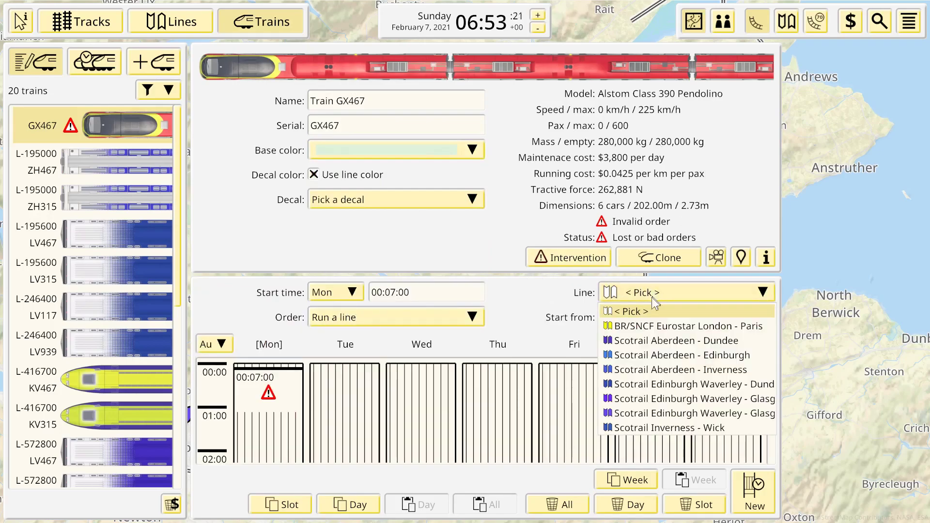
pyautogui.click(647, 325)
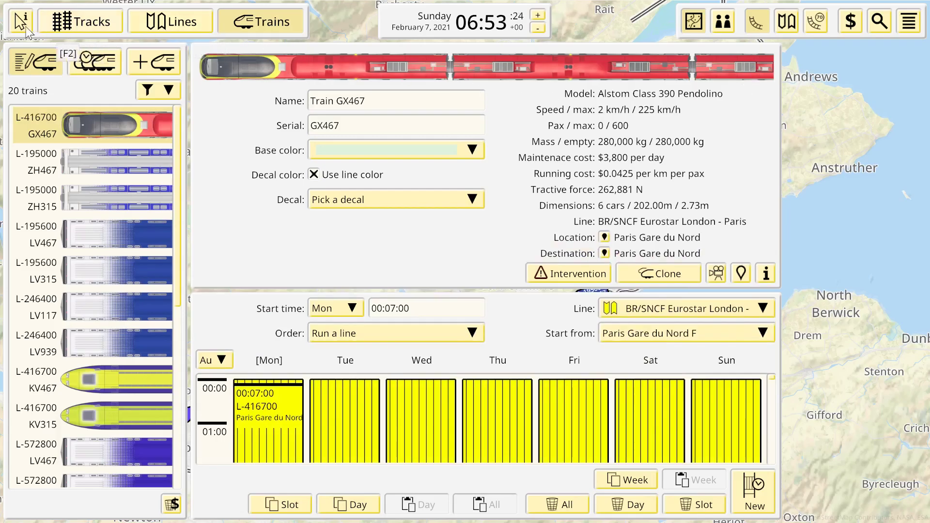
pyautogui.press('Escape')
# Step: Follow the Eurostar route from England to Paris and find Pendolino GX467 through the Trains list
pyautogui.scroll(-5, 455, 217)
pyautogui.moveTo(510, 336); pyautogui.dragTo(408, 138)
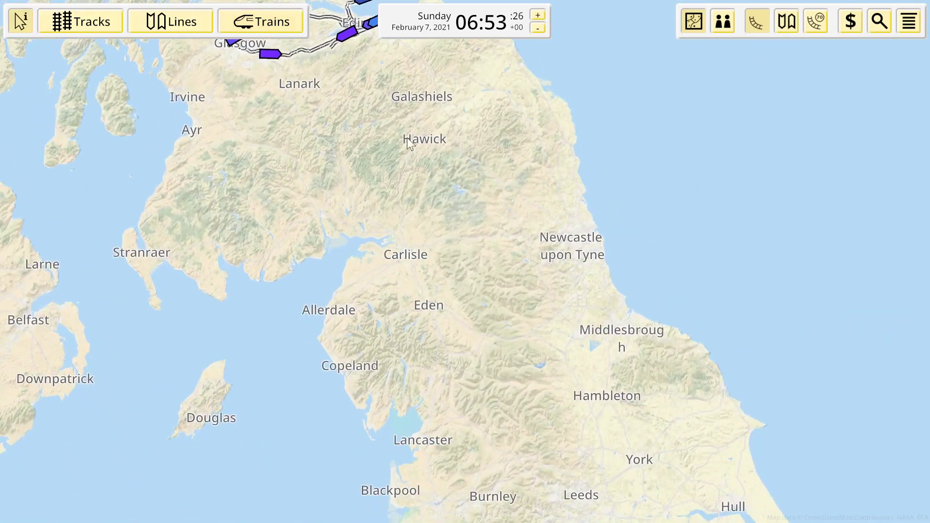
pyautogui.moveTo(512, 293); pyautogui.dragTo(341, 55)
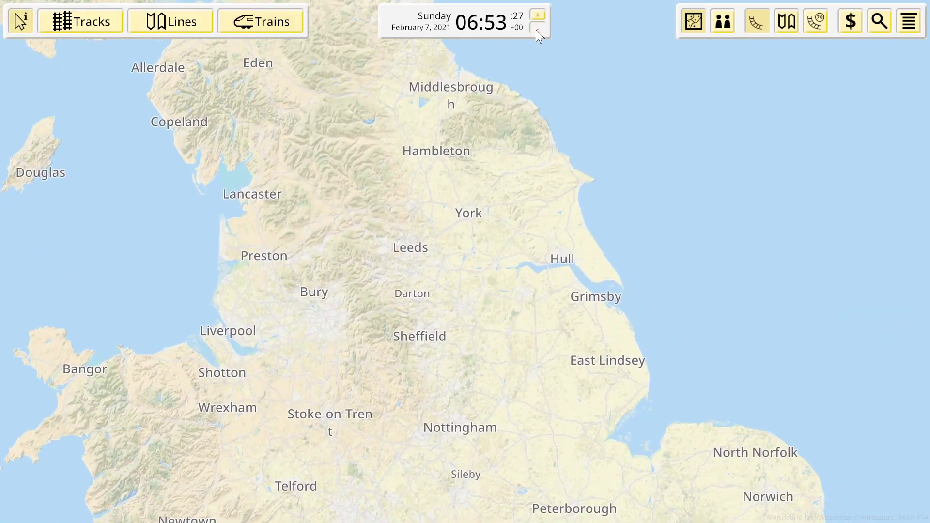
pyautogui.moveTo(440, 123); pyautogui.dragTo(405, 48)
pyautogui.moveTo(636, 447)
pyautogui.mouseDown()
pyautogui.moveTo(524, 254)
pyautogui.moveTo(509, 159)
pyautogui.mouseUp()
pyautogui.moveTo(572, 316)
pyautogui.mouseDown()
pyautogui.moveTo(557, 237)
pyautogui.moveTo(438, 11)
pyautogui.mouseUp()
pyautogui.moveTo(543, 157); pyautogui.dragTo(543, 95)
pyautogui.moveTo(596, 187)
pyautogui.mouseDown()
pyautogui.moveTo(522, 58)
pyautogui.moveTo(542, 100)
pyautogui.moveTo(563, 250)
pyautogui.mouseUp()
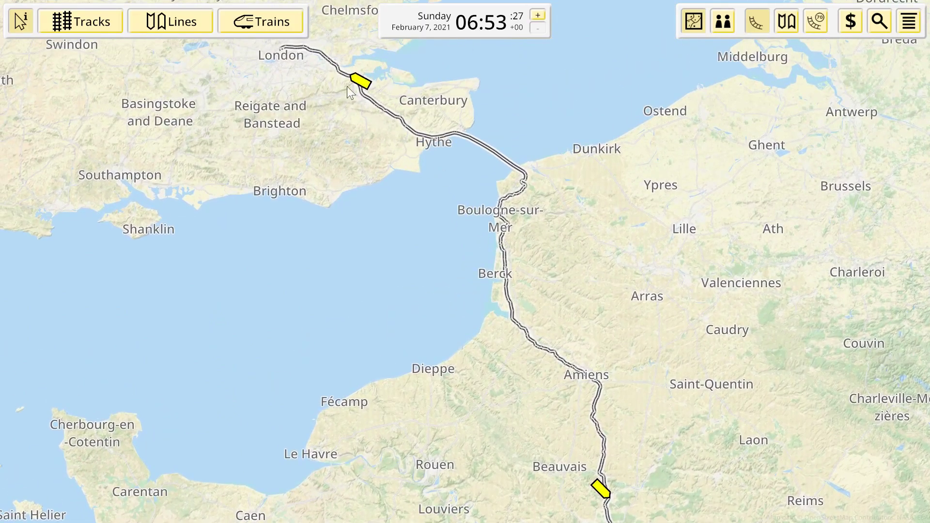
pyautogui.click(245, 21)
pyautogui.click(154, 128)
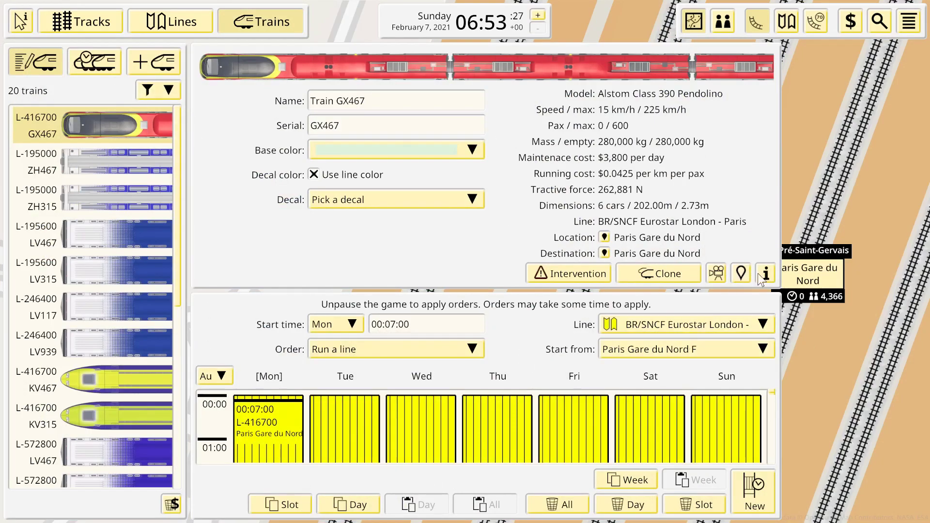
pyautogui.click(22, 22)
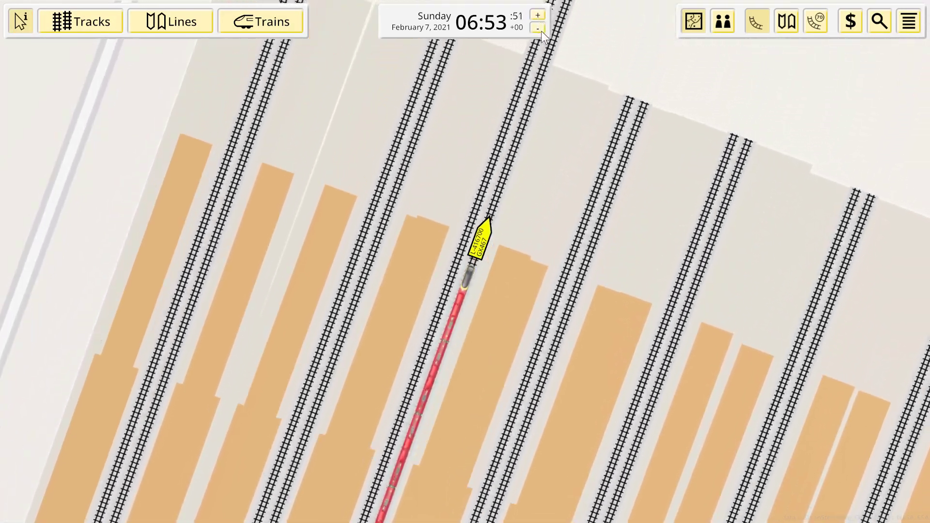
# Step: Zoom onto GX467 at the Gare du Nord platform and speed up the game clock
pyautogui.scroll(2, 516, 259)
pyautogui.scroll(2, 516, 260)
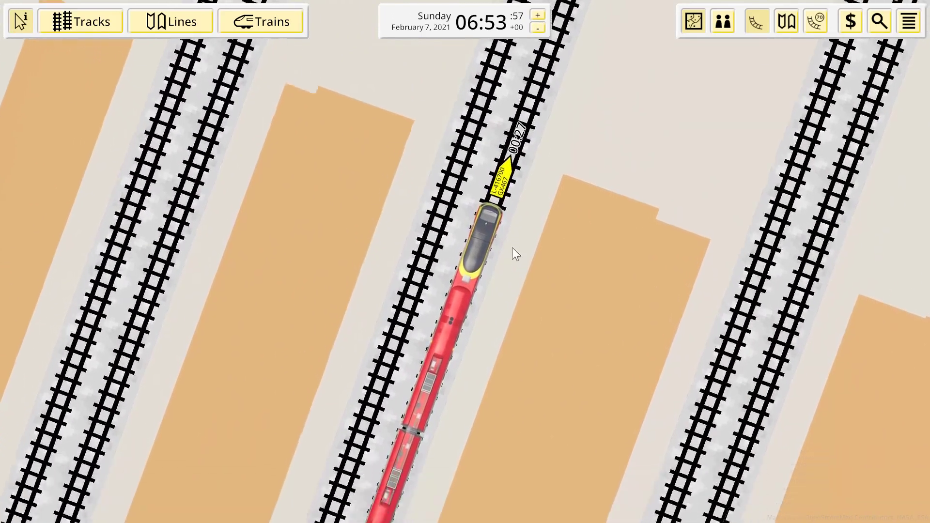
pyautogui.scroll(-5, 517, 217)
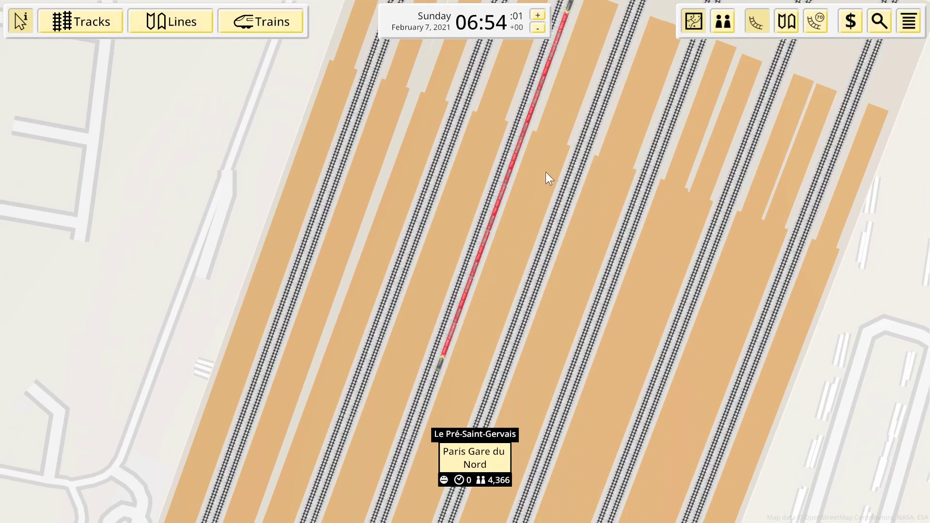
pyautogui.moveTo(546, 172); pyautogui.dragTo(403, 453)
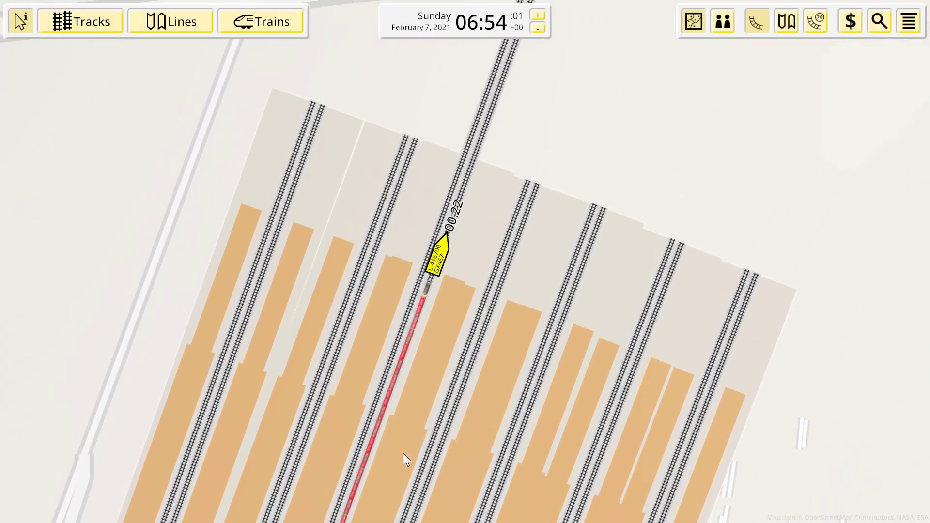
pyautogui.click(537, 17)
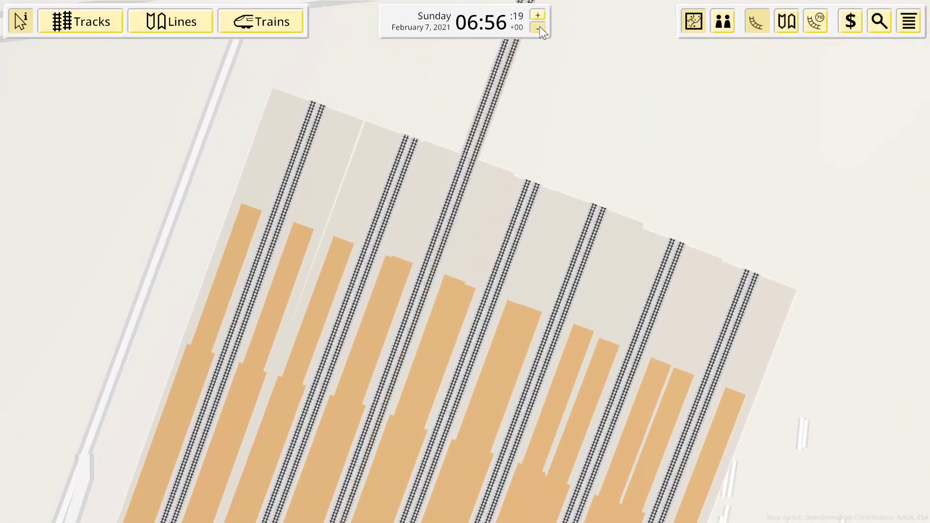
# Step: Track GX467 north past La Plaine Saint-Denis and lock the camera onto the train
pyautogui.scroll(-5, 540, 116)
pyautogui.moveTo(540, 116); pyautogui.dragTo(474, 387)
pyautogui.scroll(-4, 464, 149)
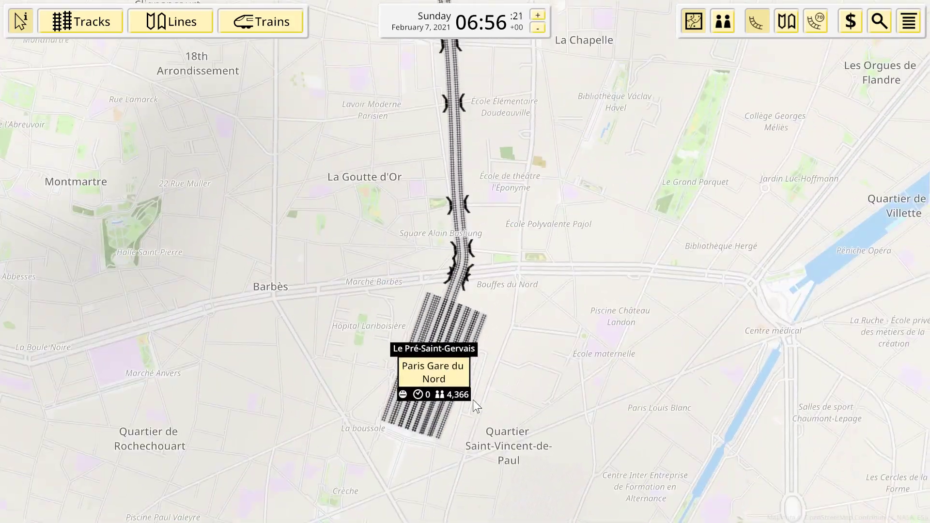
pyautogui.scroll(2, 453, 295)
pyautogui.moveTo(474, 116); pyautogui.dragTo(492, 487)
pyautogui.scroll(-3, 450, 228)
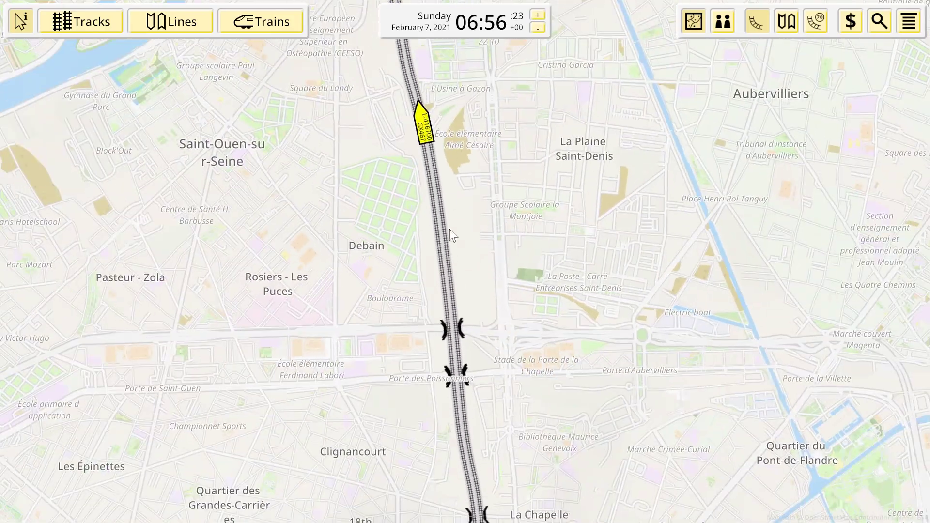
pyautogui.moveTo(450, 229); pyautogui.dragTo(484, 410)
pyautogui.scroll(3, 456, 371)
pyautogui.click(467, 368)
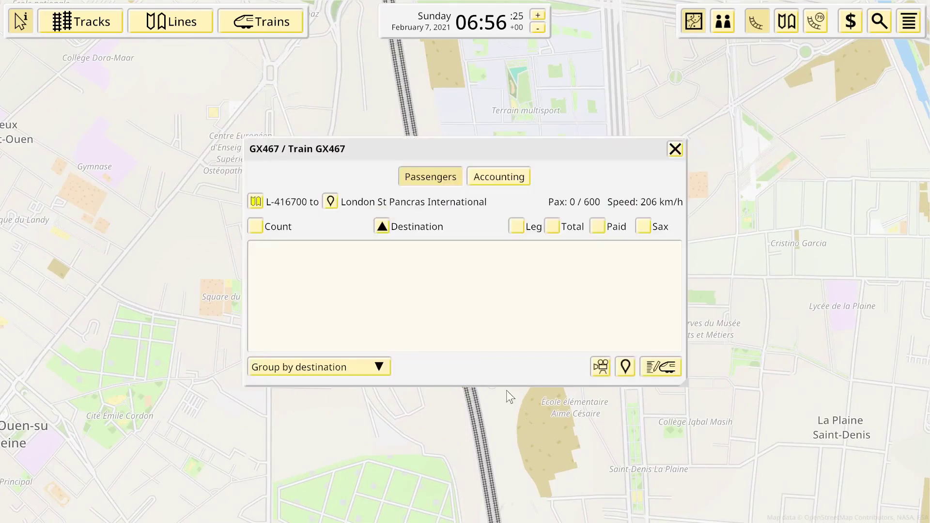
pyautogui.click(604, 367)
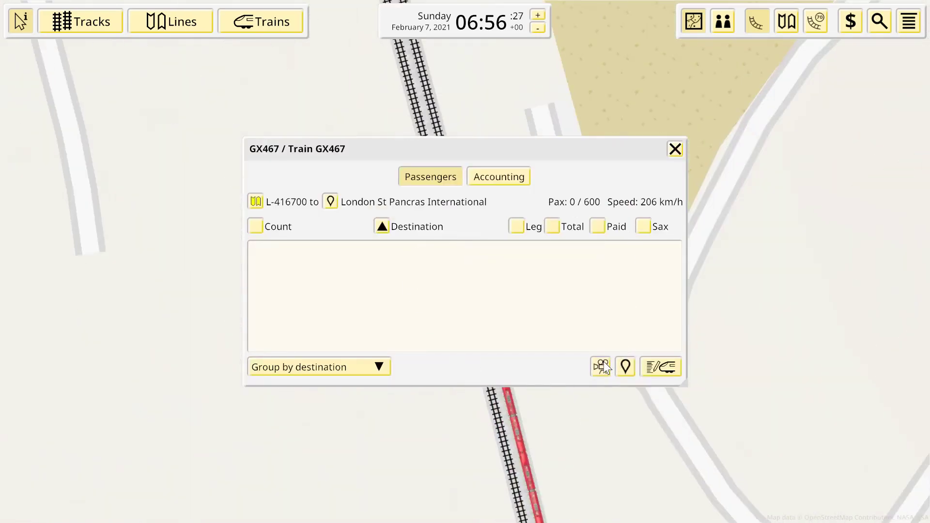
pyautogui.click(674, 149)
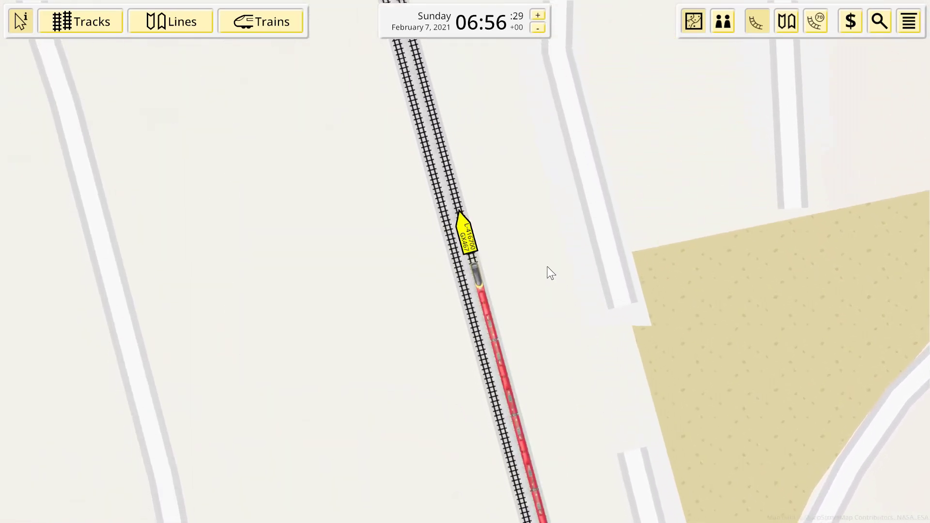
pyautogui.scroll(3, 548, 266)
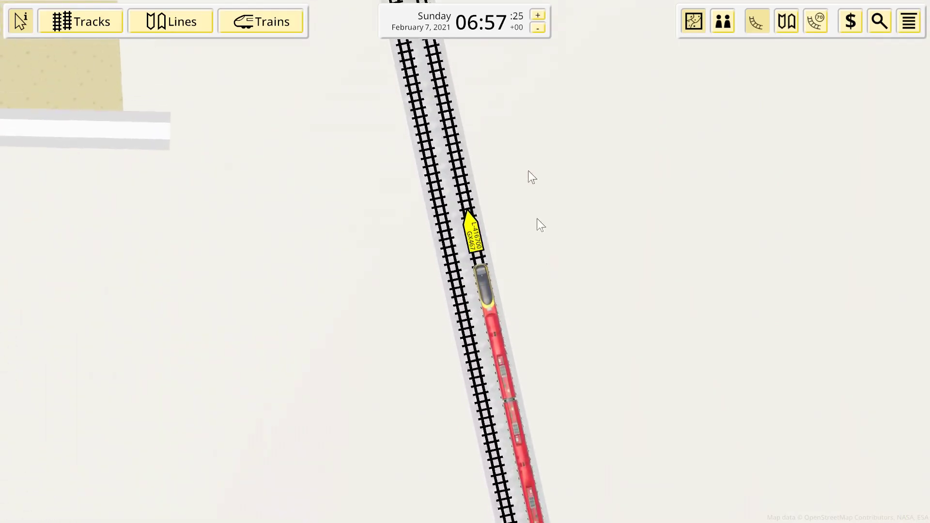
# Step: Zoom out from Paris and frame the Scottish lines between Glasgow, Dundee, Aberdeen and Inverness
pyautogui.scroll(-15, 426, 79)
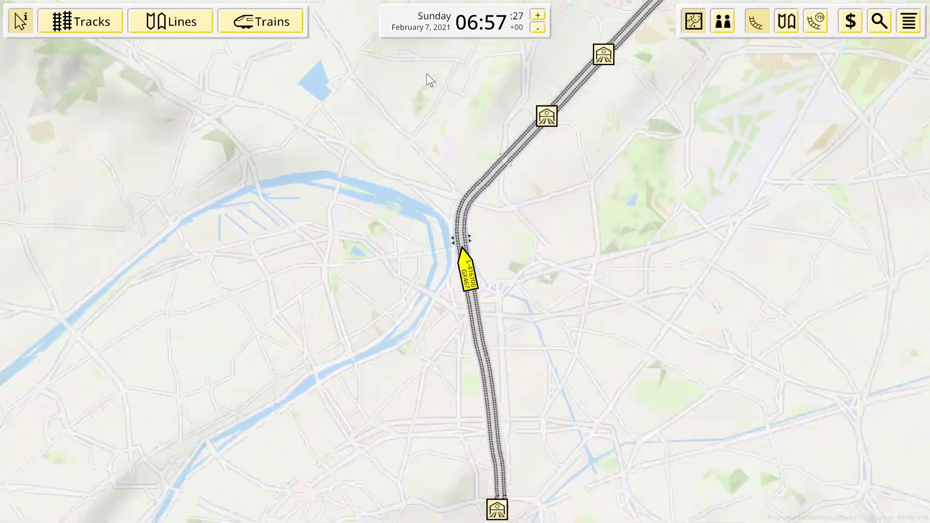
pyautogui.scroll(-10, 427, 73)
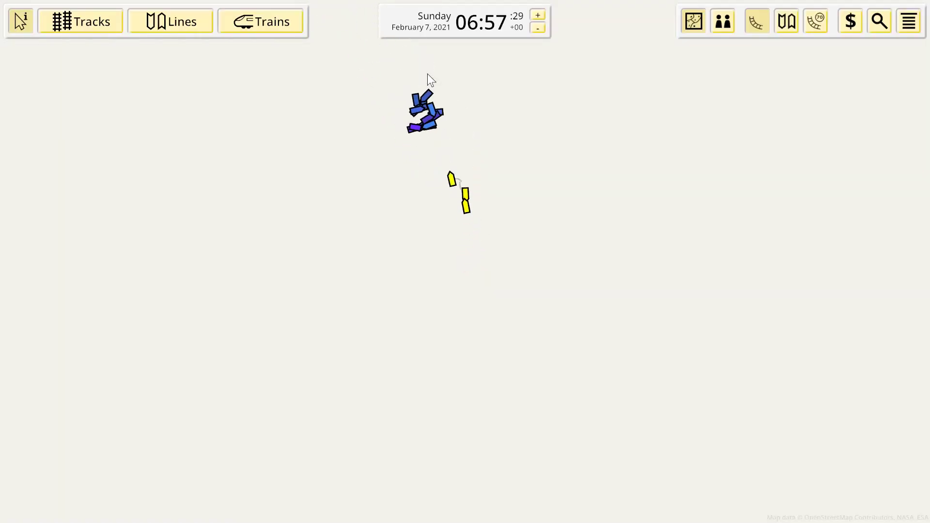
pyautogui.scroll(15, 427, 74)
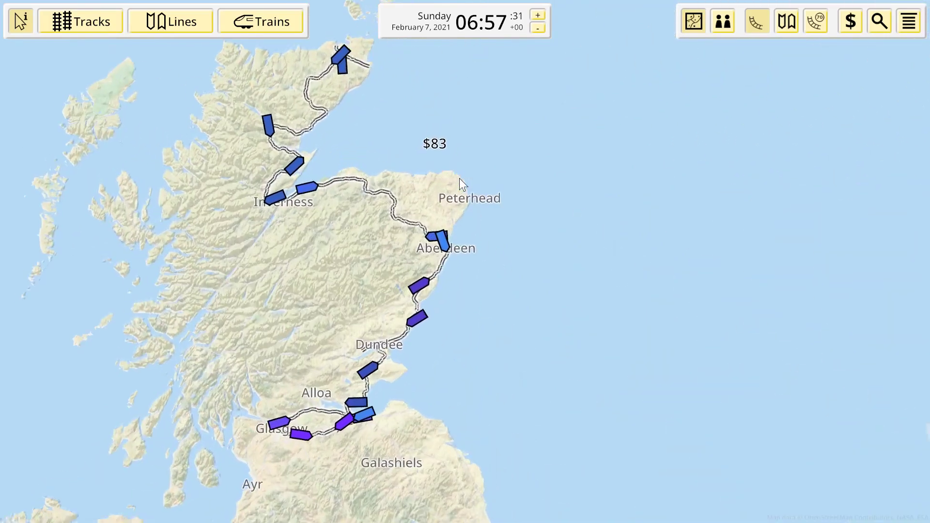
pyautogui.moveTo(466, 257); pyautogui.dragTo(496, 179)
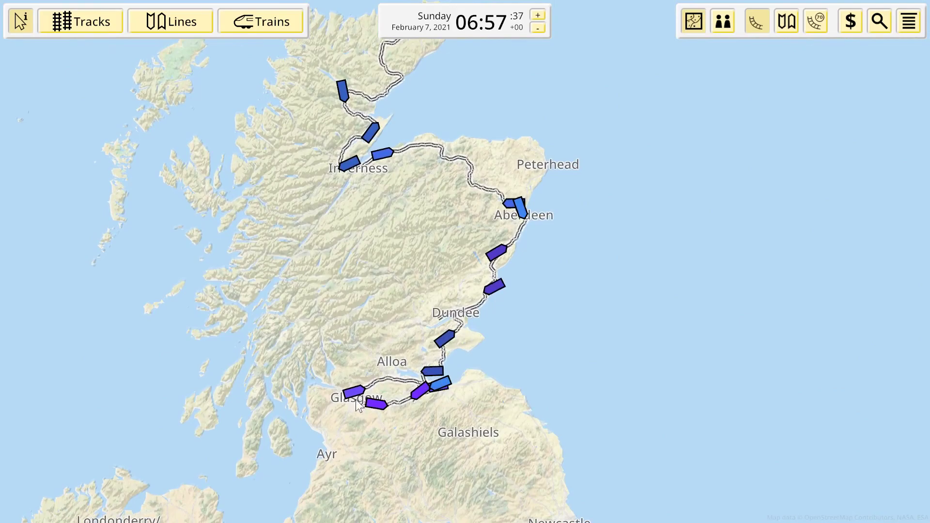
pyautogui.moveTo(393, 182); pyautogui.dragTo(431, 249)
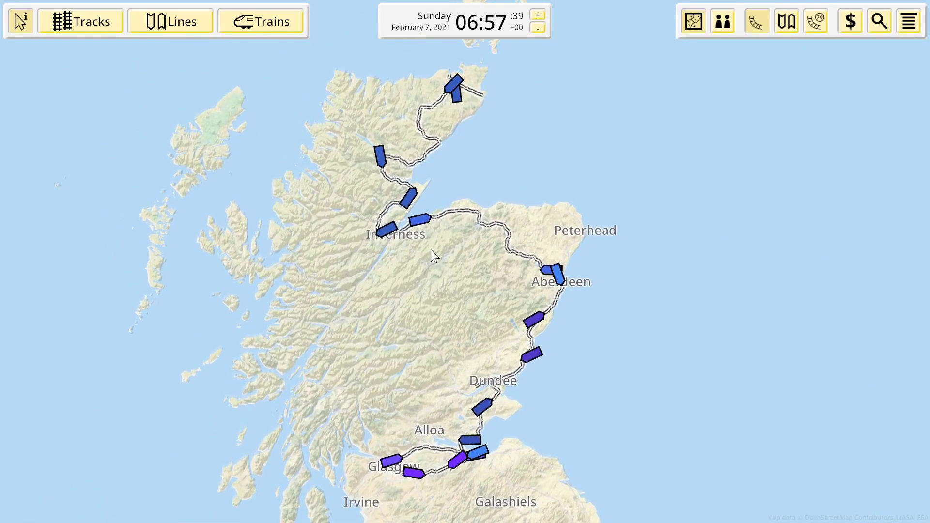
pyautogui.moveTo(440, 284); pyautogui.dragTo(429, 243)
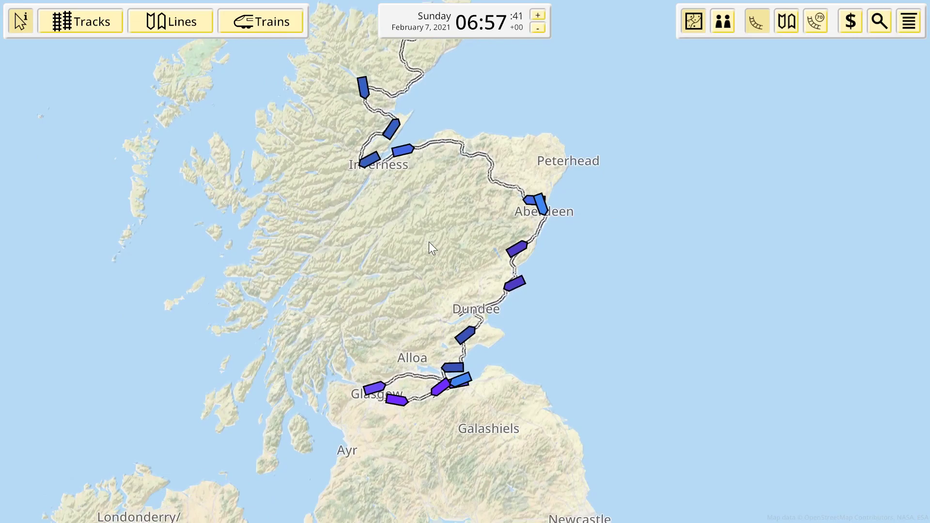